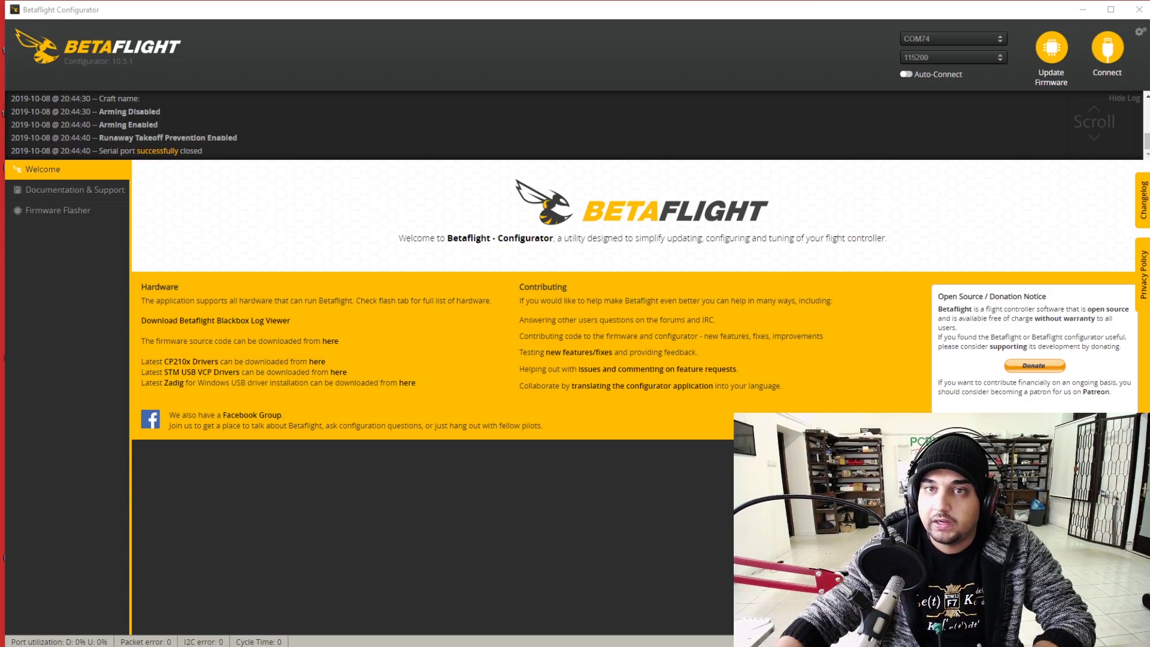
Try to connect to the flight controller through COM1, and stop the attempt.
click(938, 38)
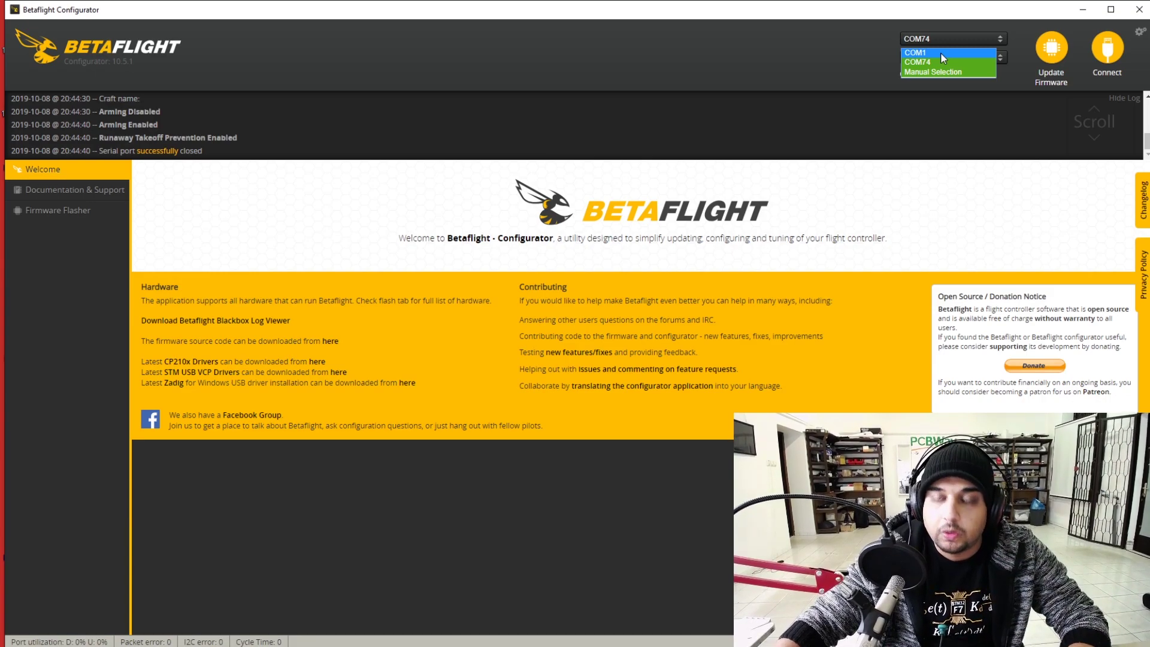
click(941, 52)
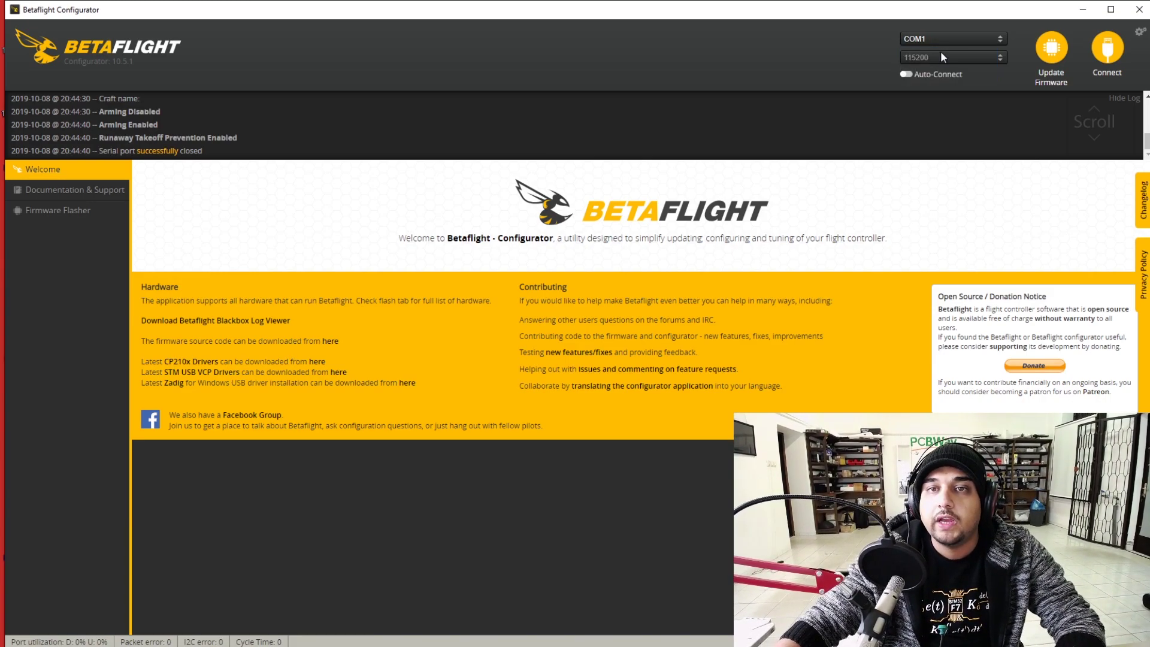
click(1106, 58)
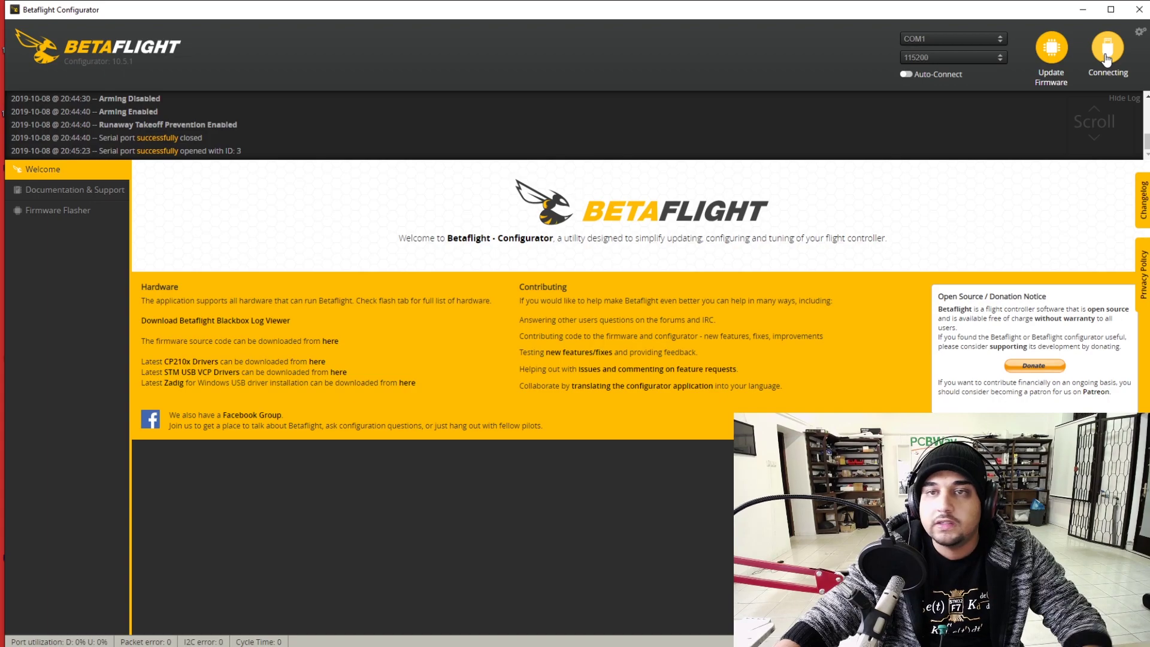
click(1107, 58)
Switch the serial port to COM74, connect to the flight controller and disconnect it again.
click(965, 41)
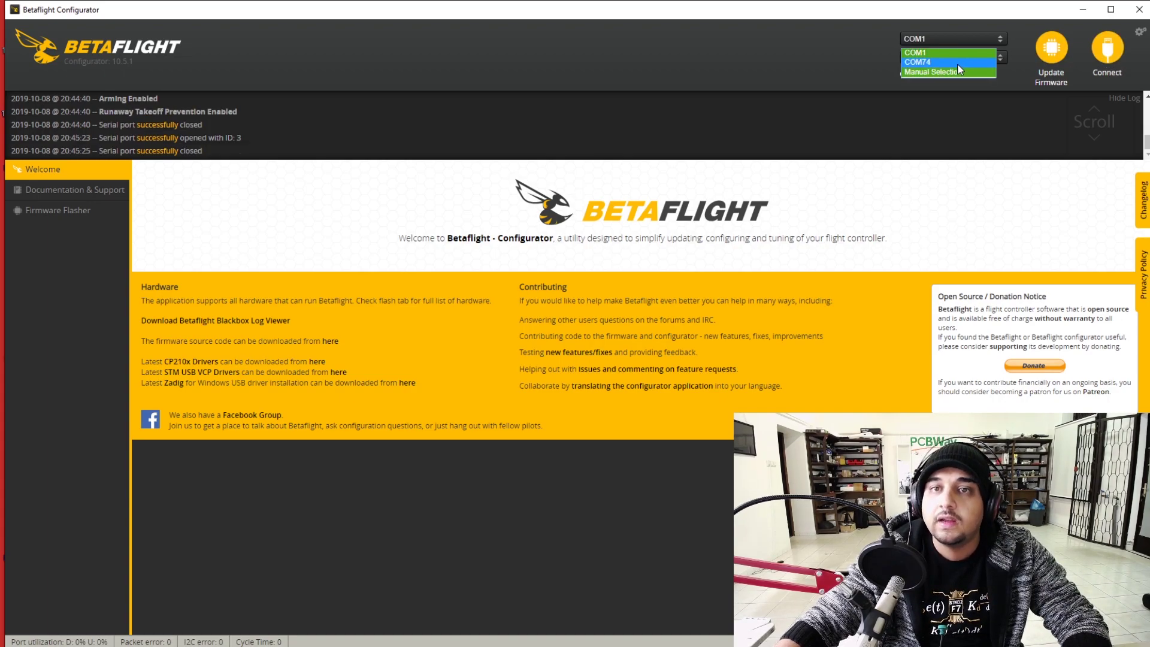
click(957, 63)
click(1105, 58)
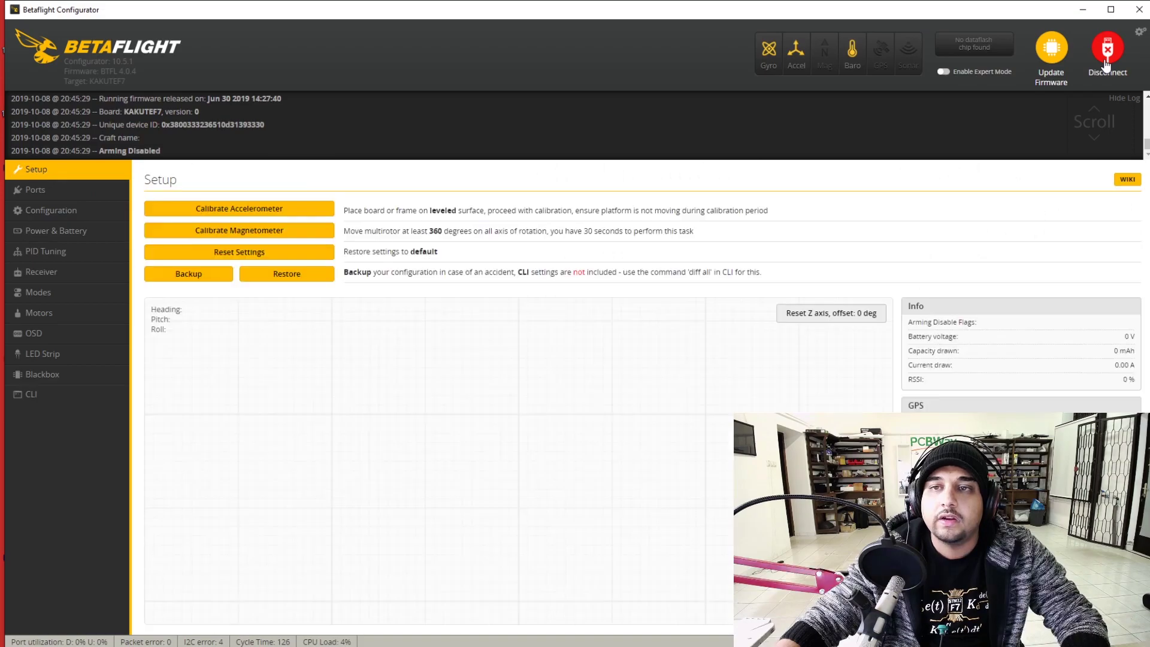
click(1107, 58)
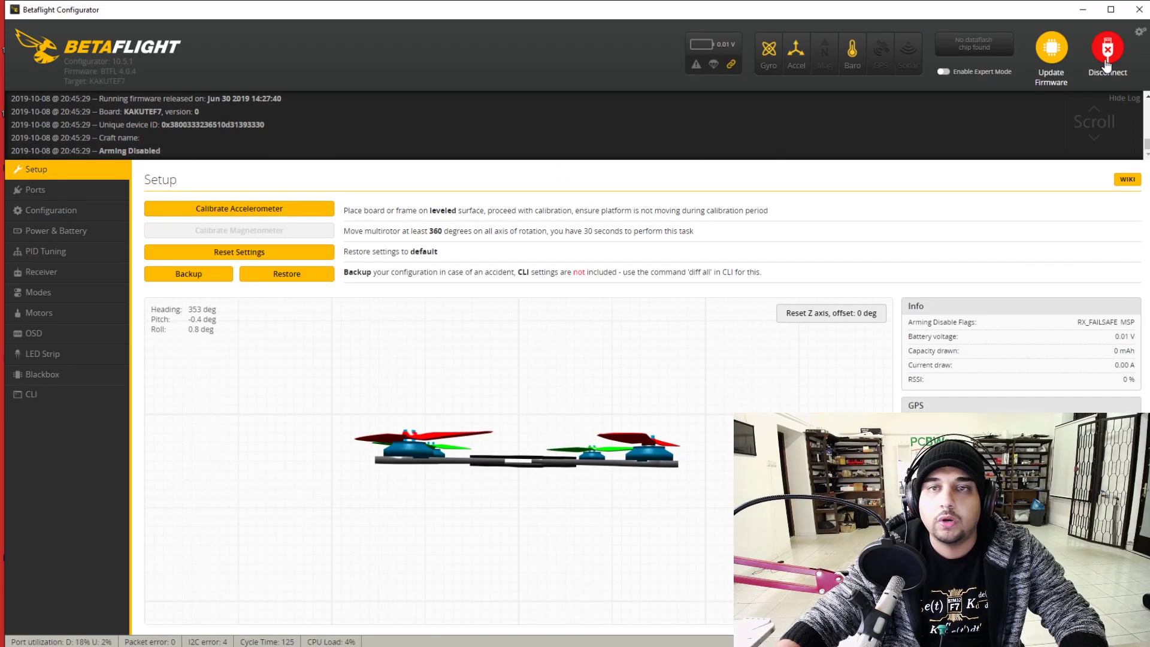
Review the available serial ports, keep COM74 and reconnect to the flight controller.
click(963, 38)
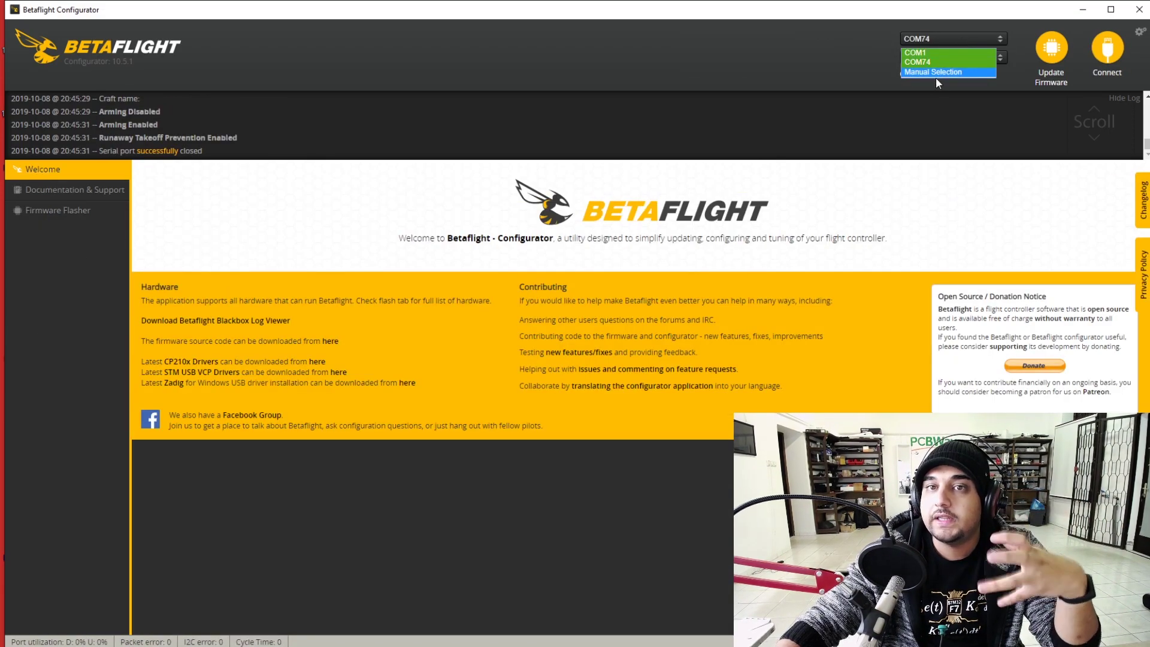
click(736, 124)
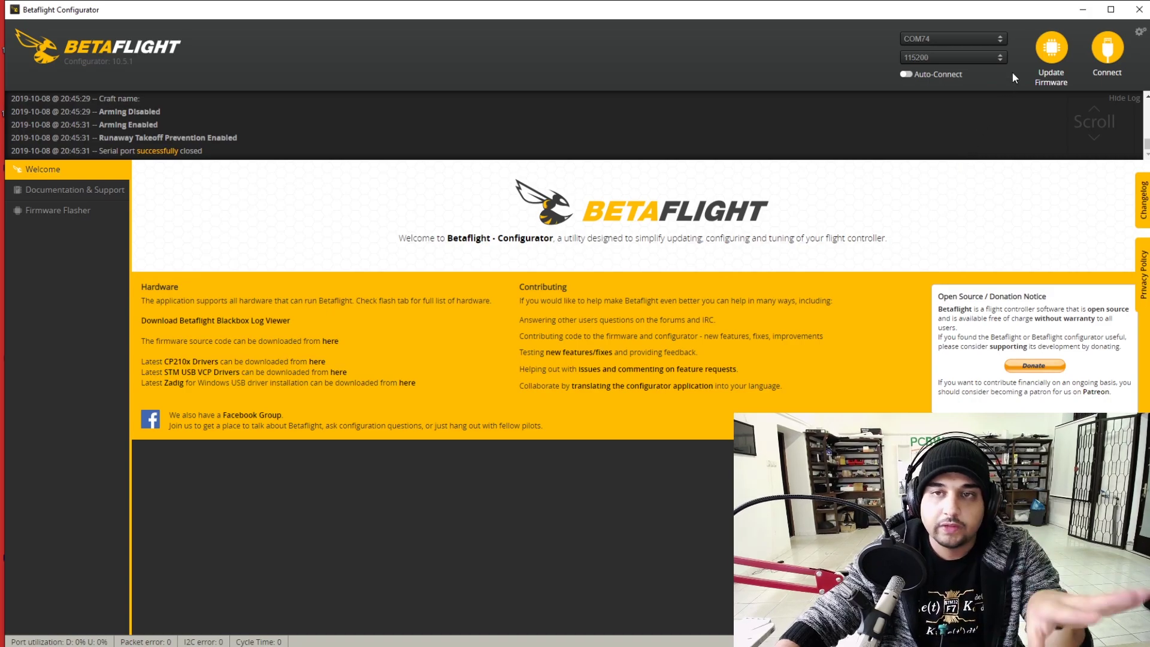
click(1107, 54)
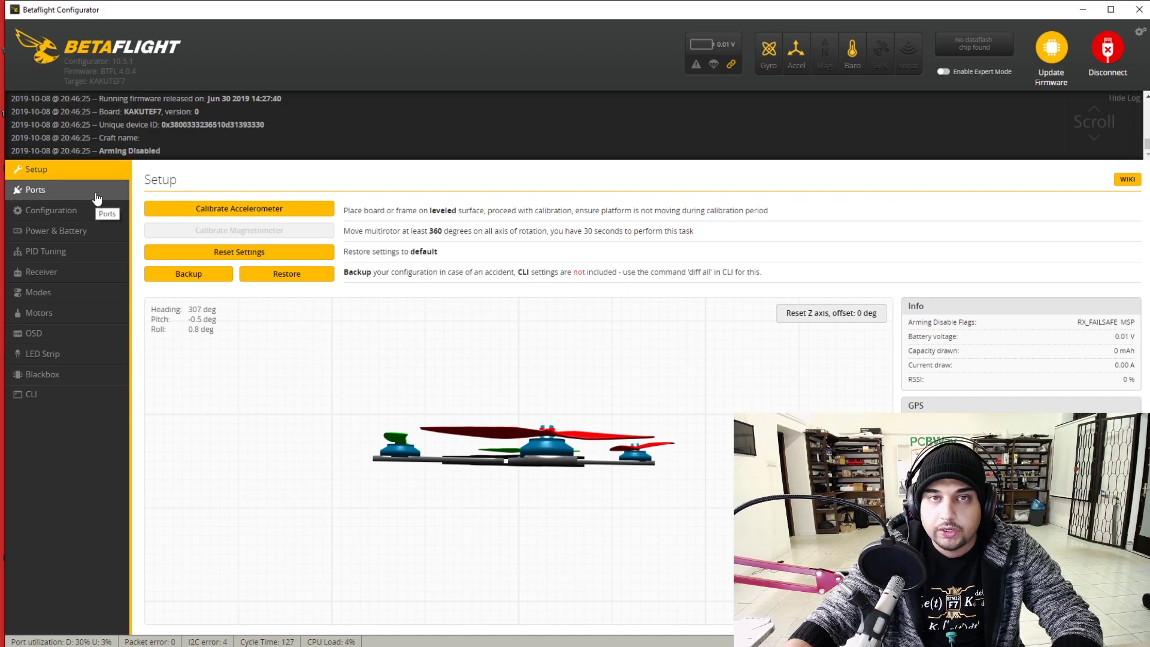
Open the Ports settings and examine the USB VCP, UART1, UART2 and UART3 entries.
click(60, 191)
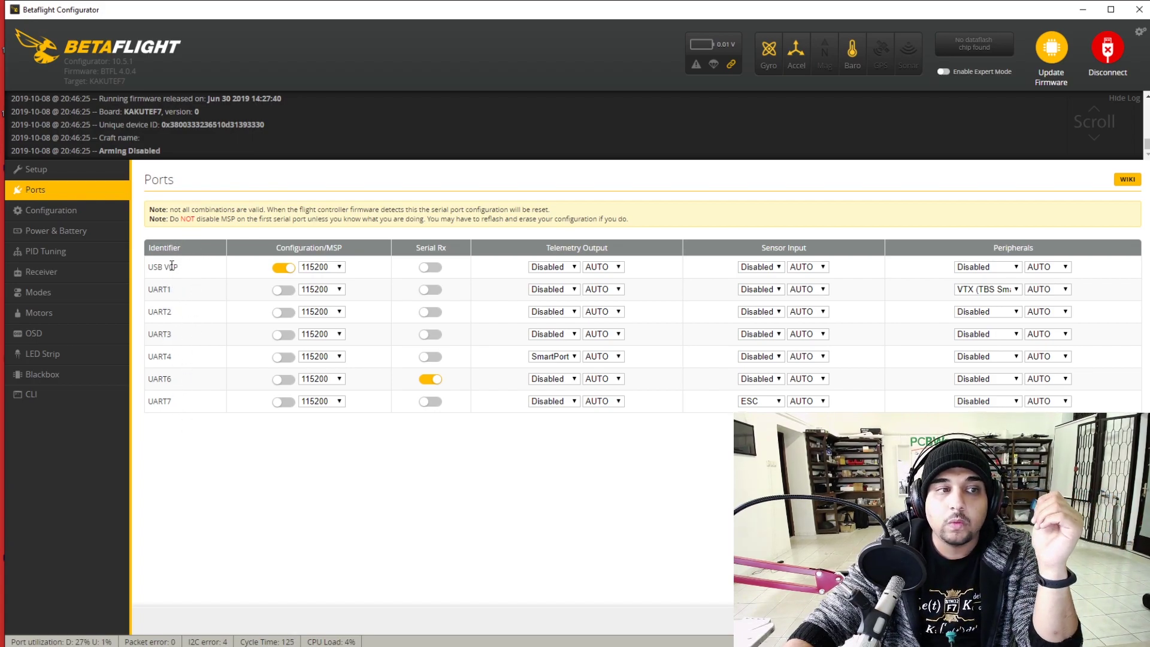
double_click(155, 289)
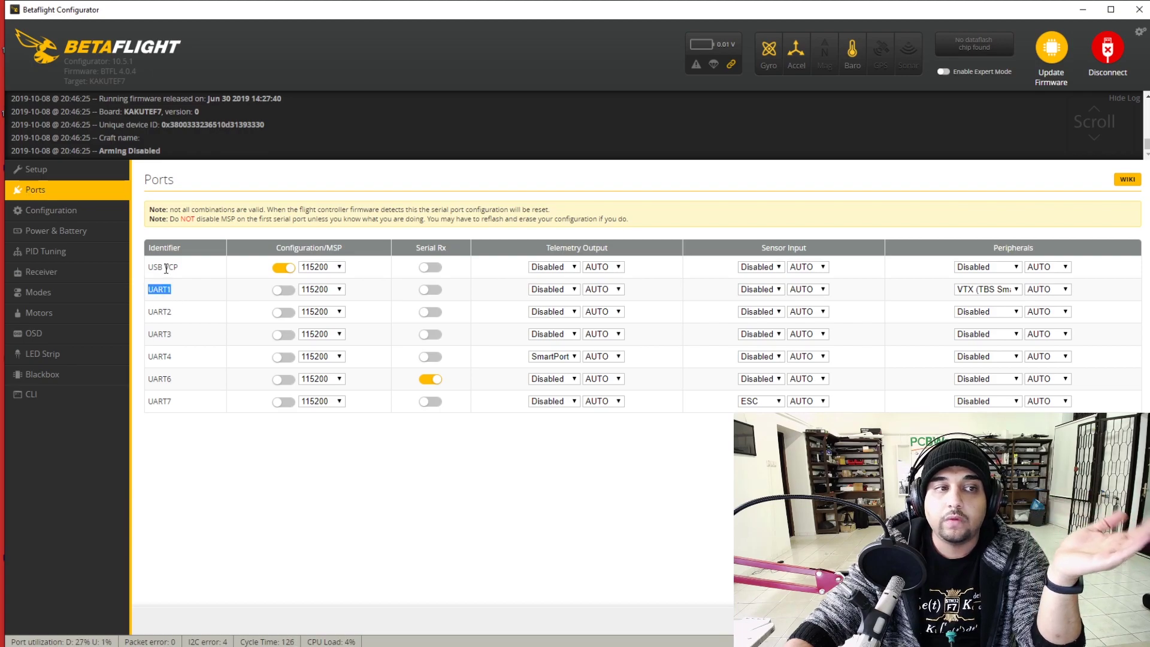
triple_click(166, 269)
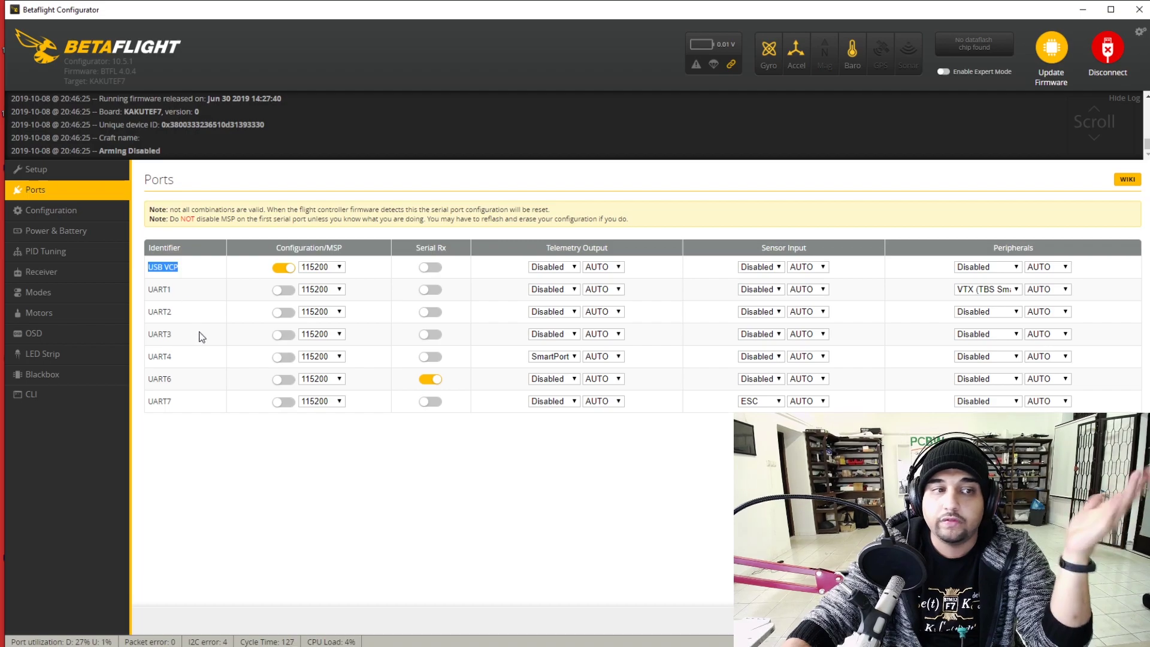
double_click(166, 290)
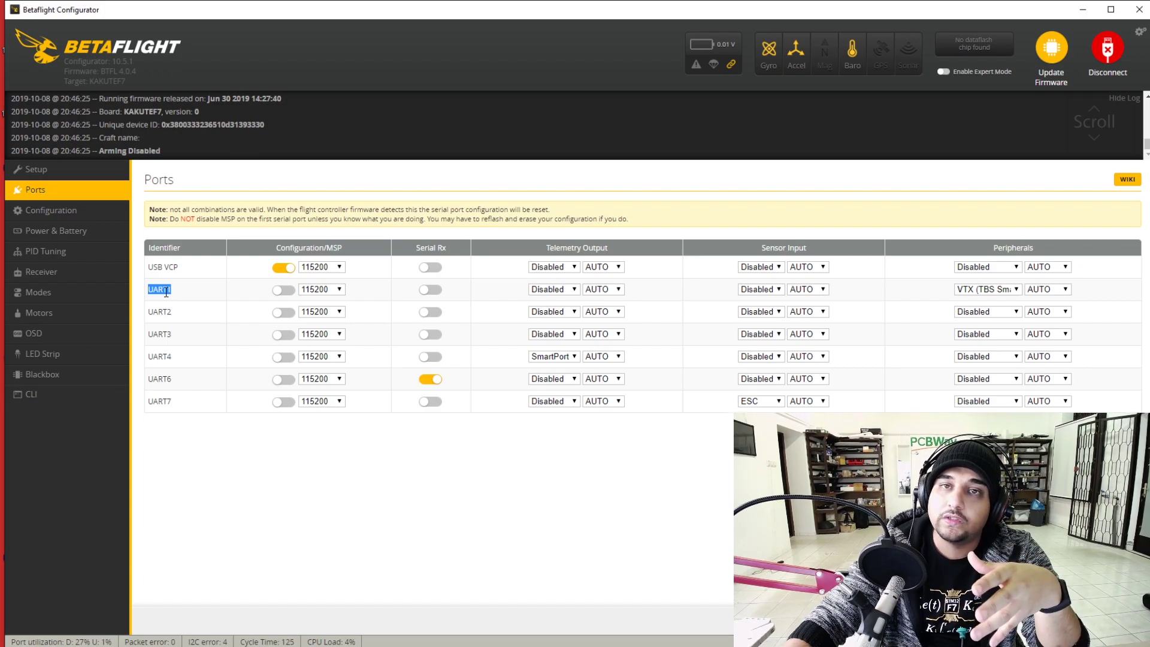
drag(166, 292, 175, 292)
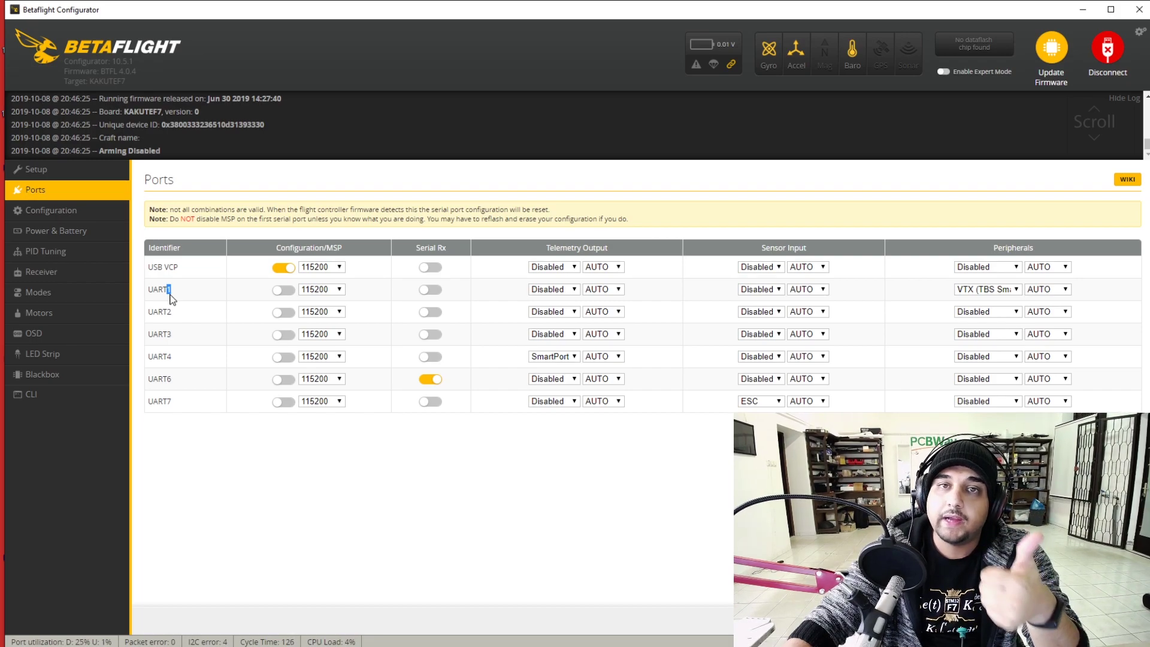
double_click(167, 312)
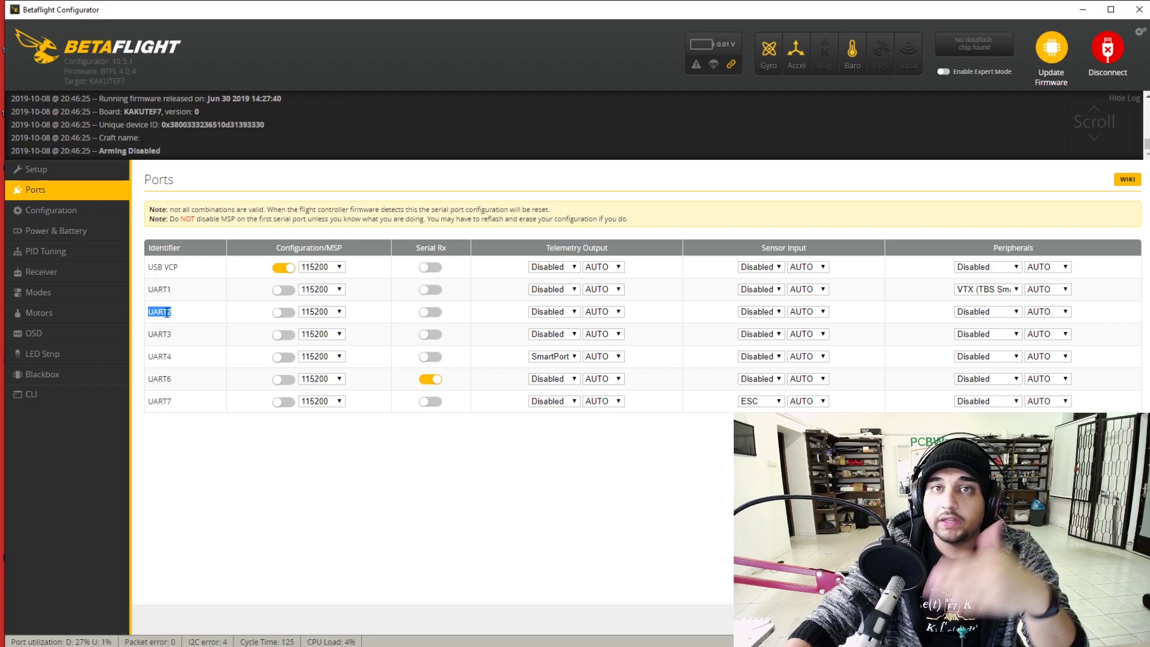
double_click(159, 334)
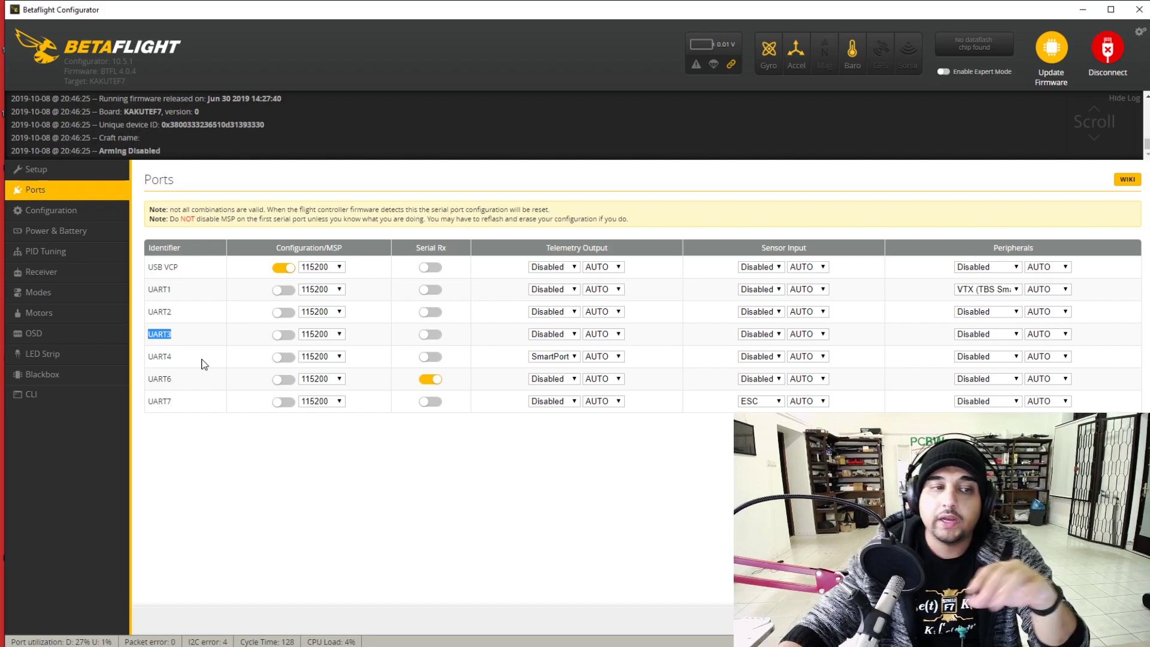
Turn Serial Rx off and back on for UART6.
click(428, 380)
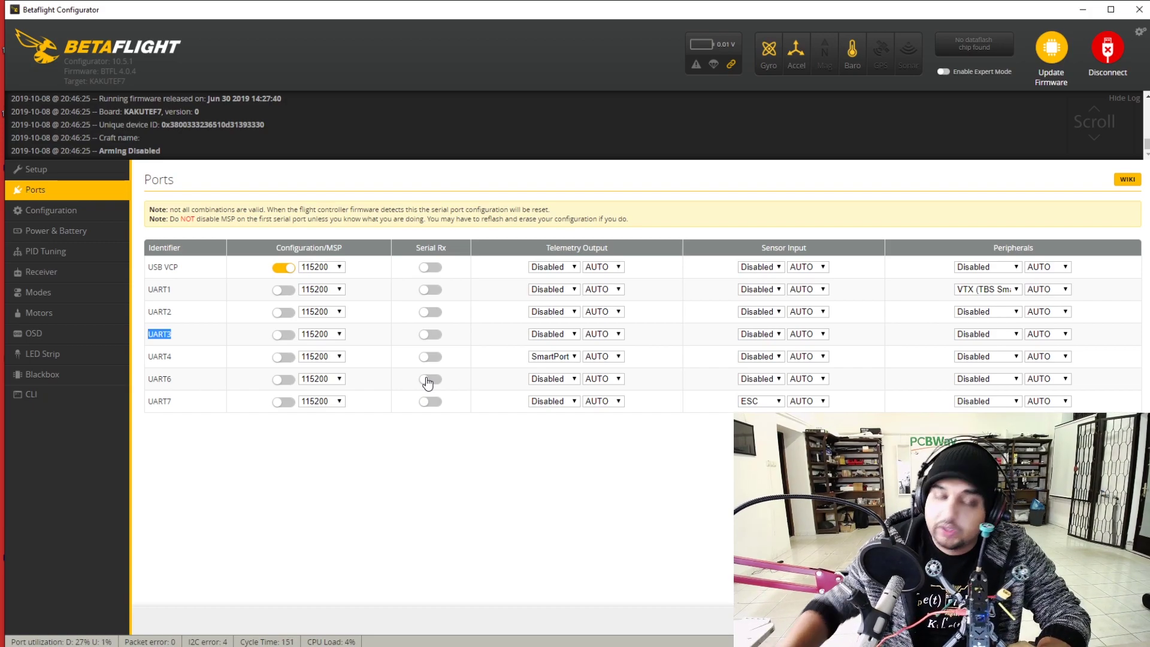
double_click(157, 384)
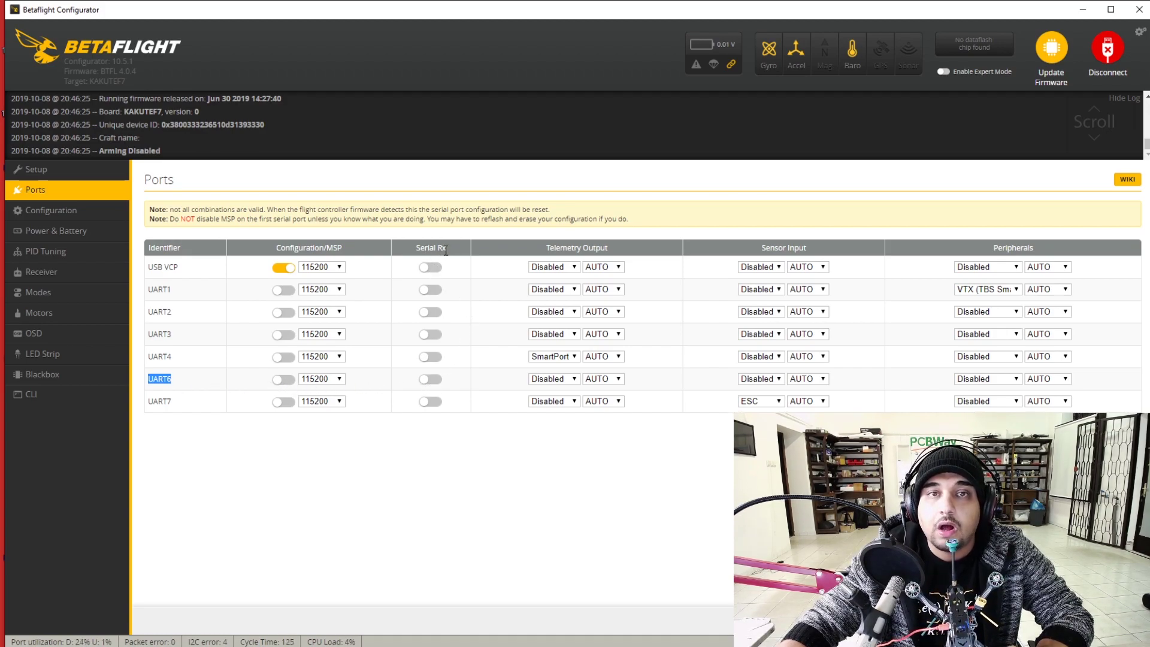
click(426, 379)
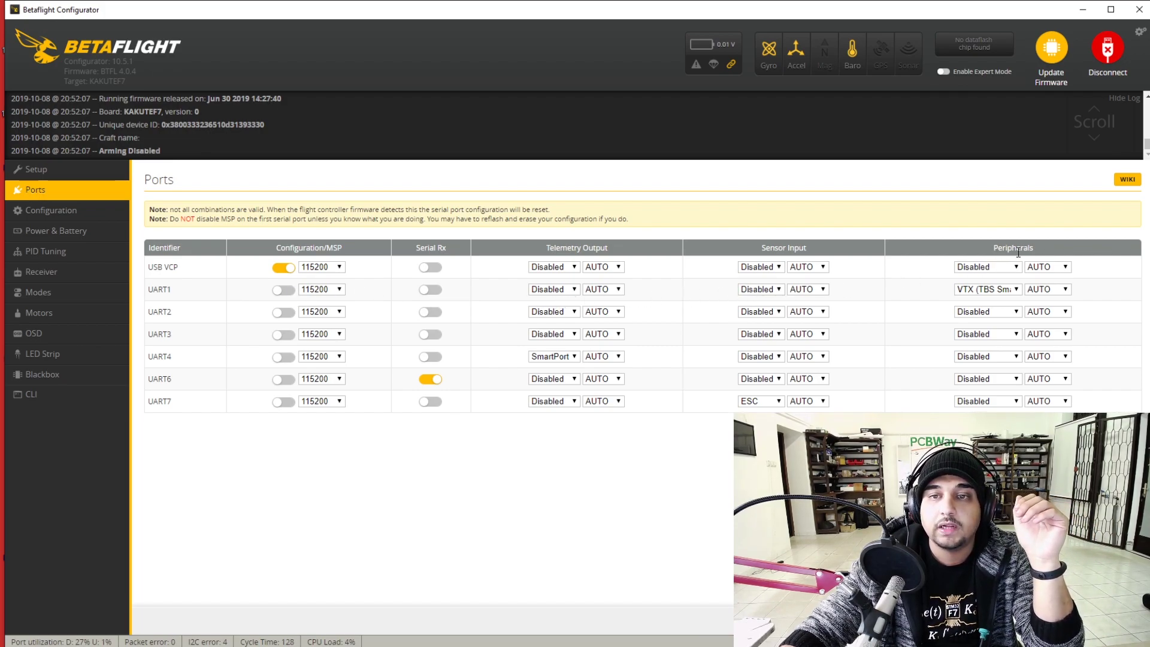
Set the UART1 peripheral to VTX (TBS SmartAudio), save, and reconnect to recheck the Ports settings.
click(998, 292)
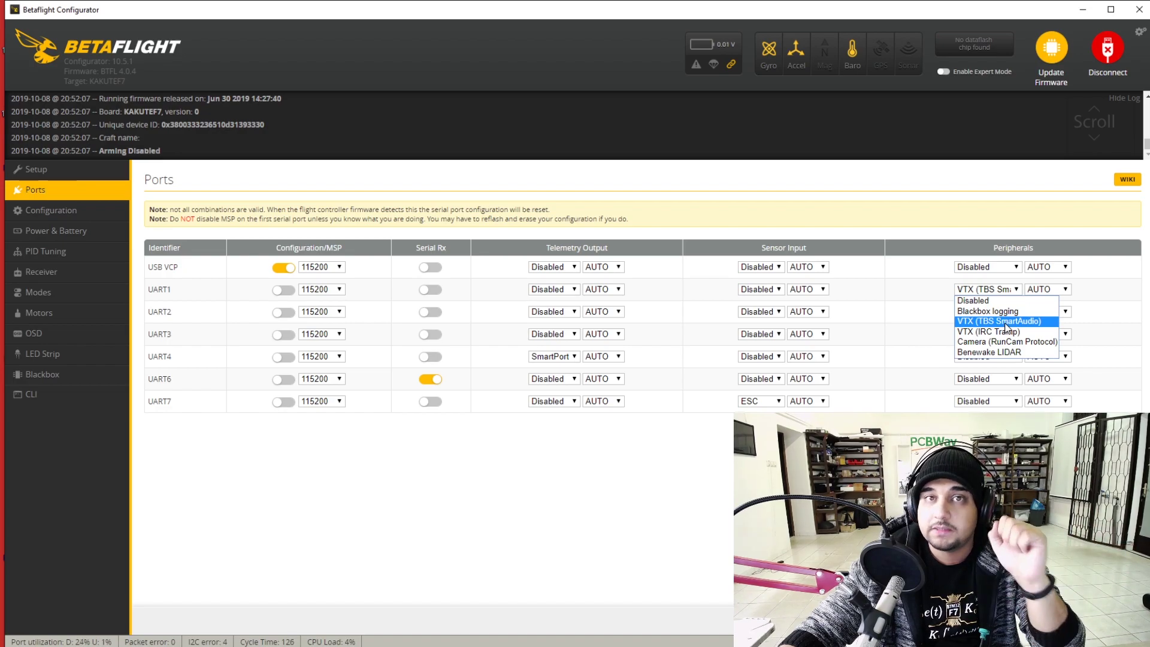
click(1006, 323)
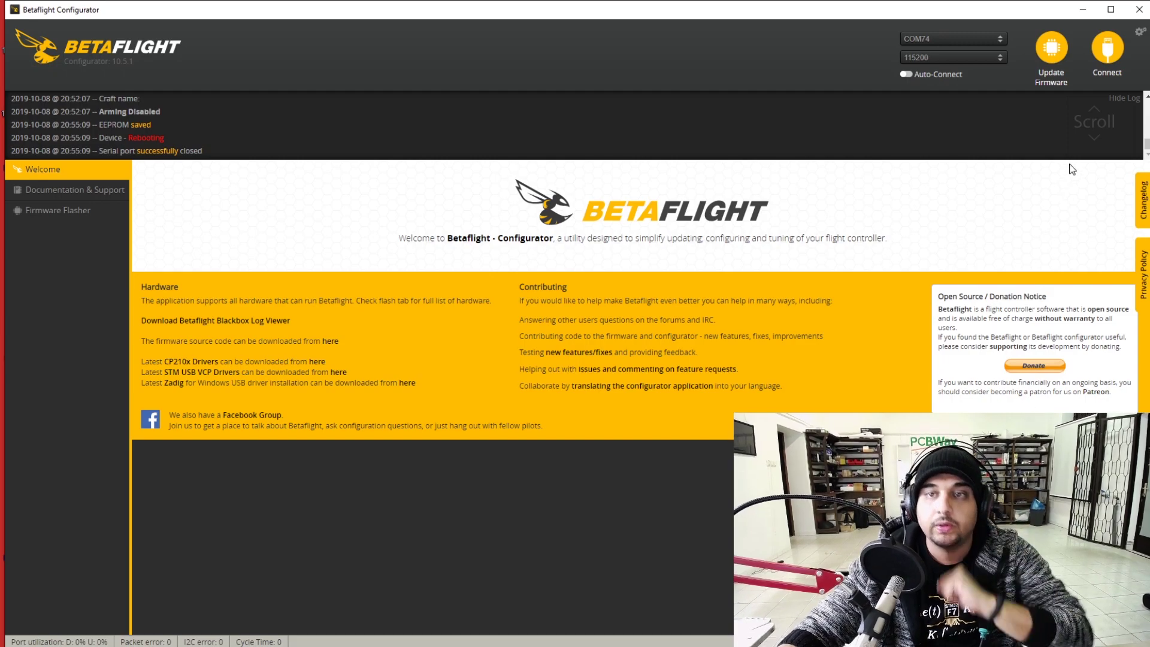
click(1105, 70)
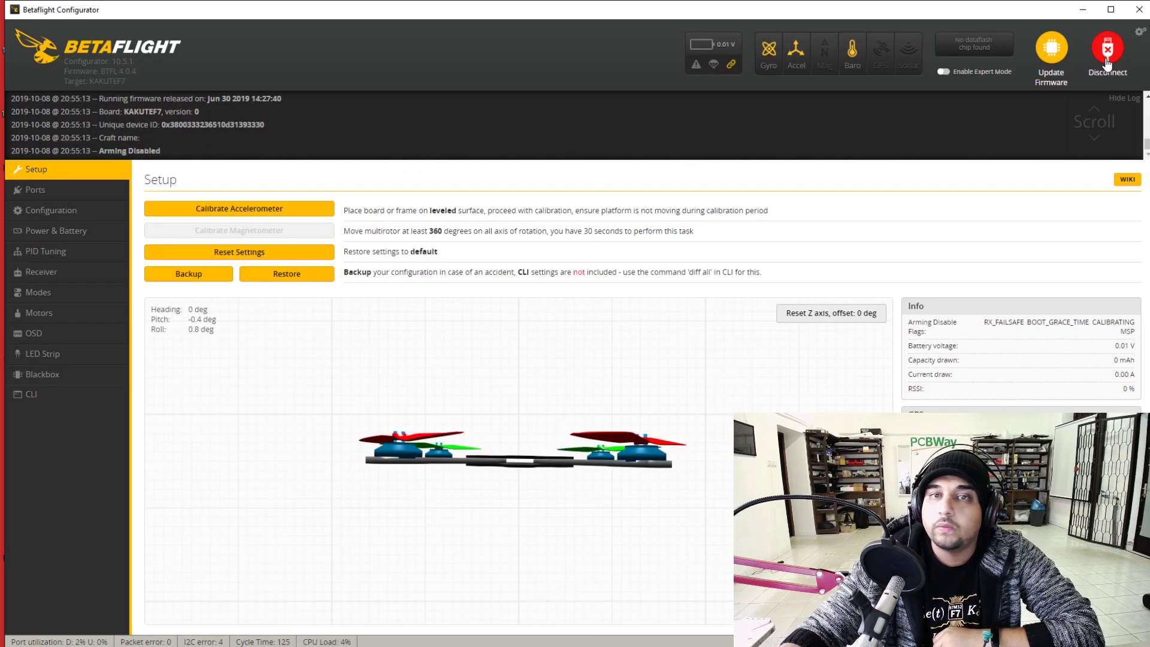
click(96, 191)
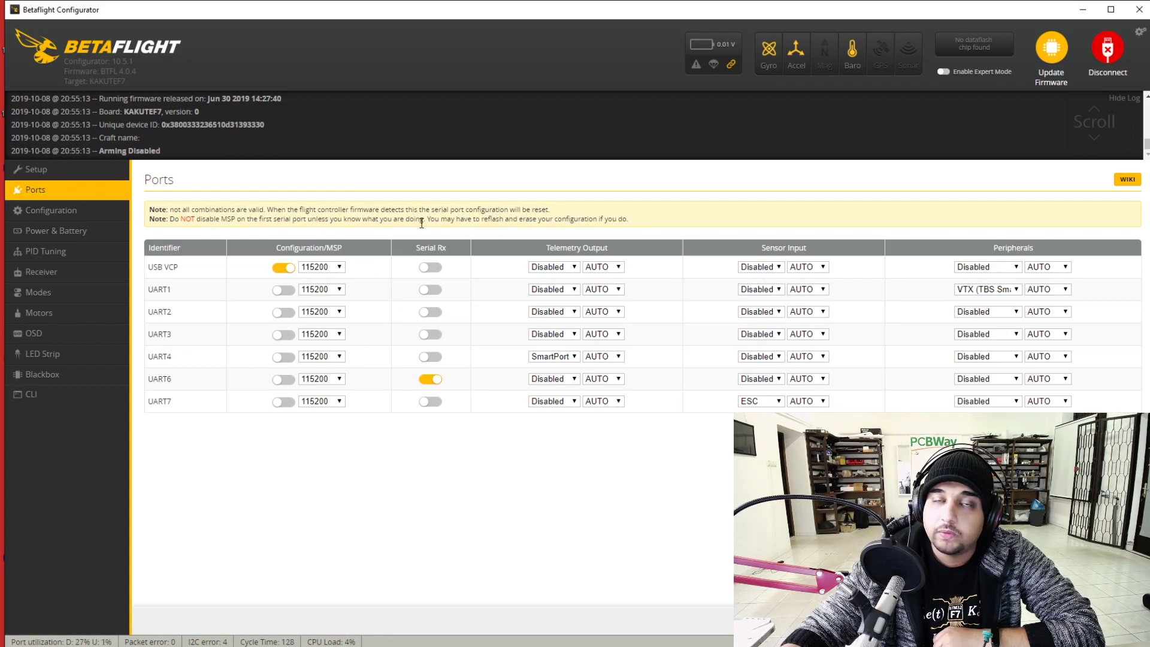
Open the Configuration settings and set the ESC/Motor protocol to DSHOT1200.
click(53, 214)
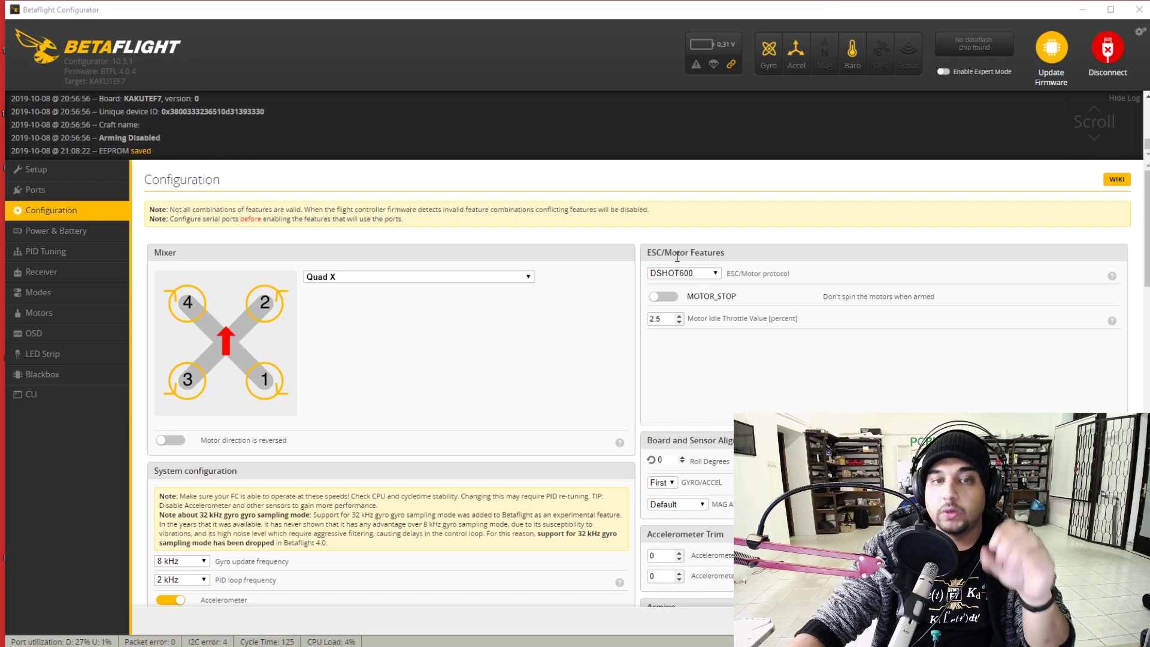
click(716, 276)
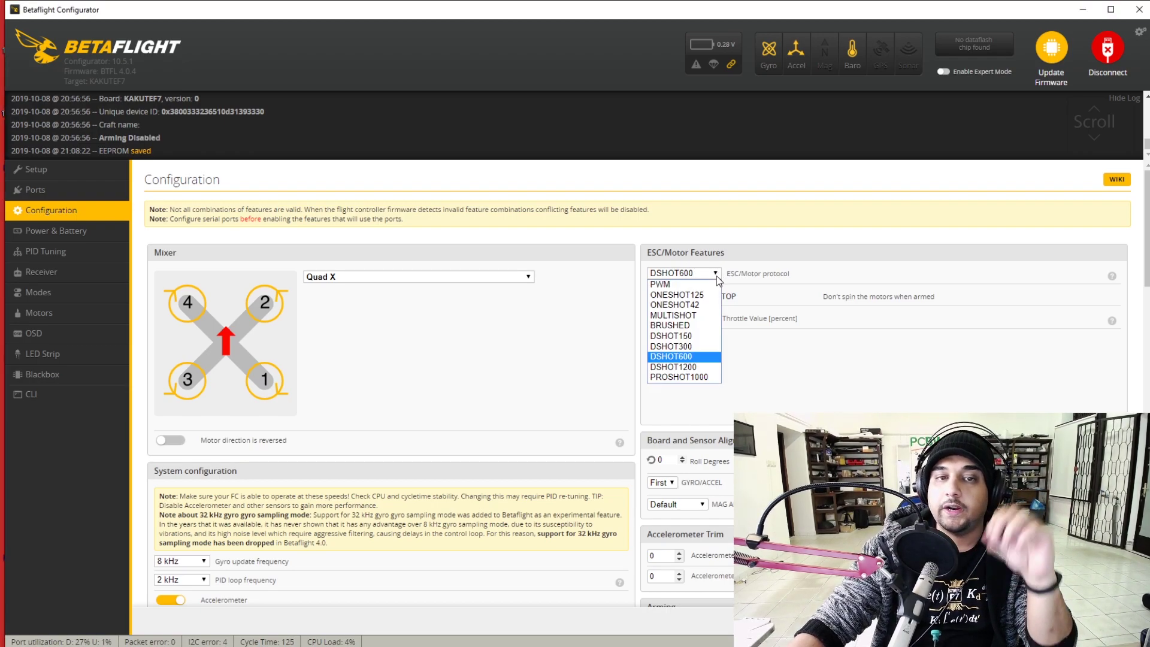
click(728, 372)
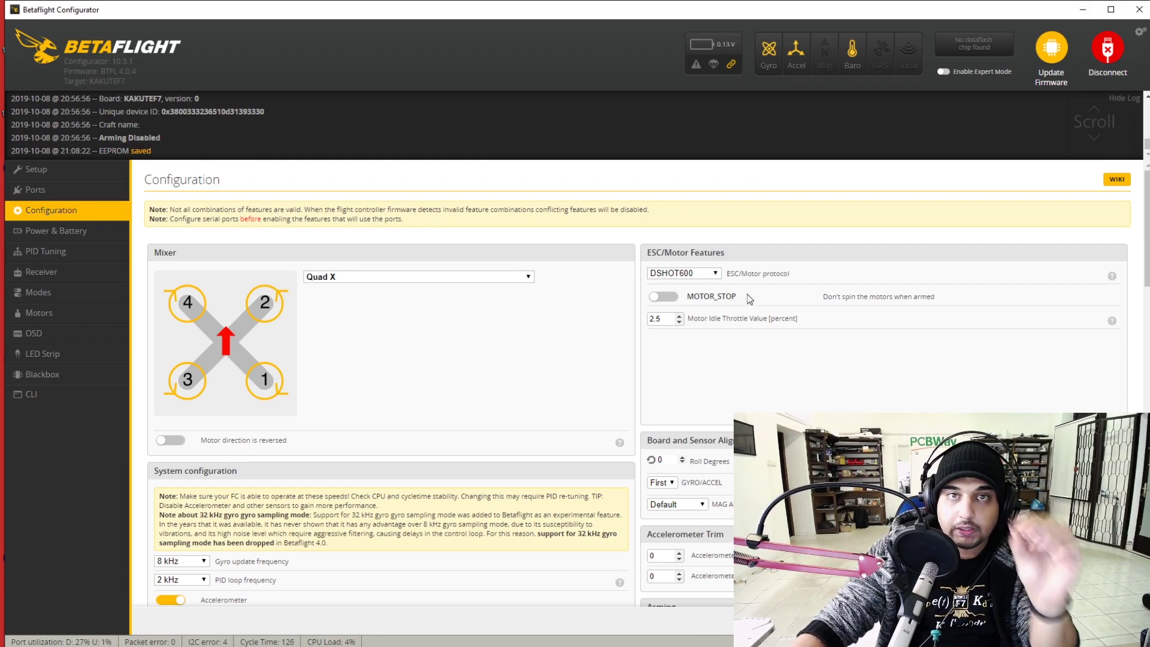
click(716, 274)
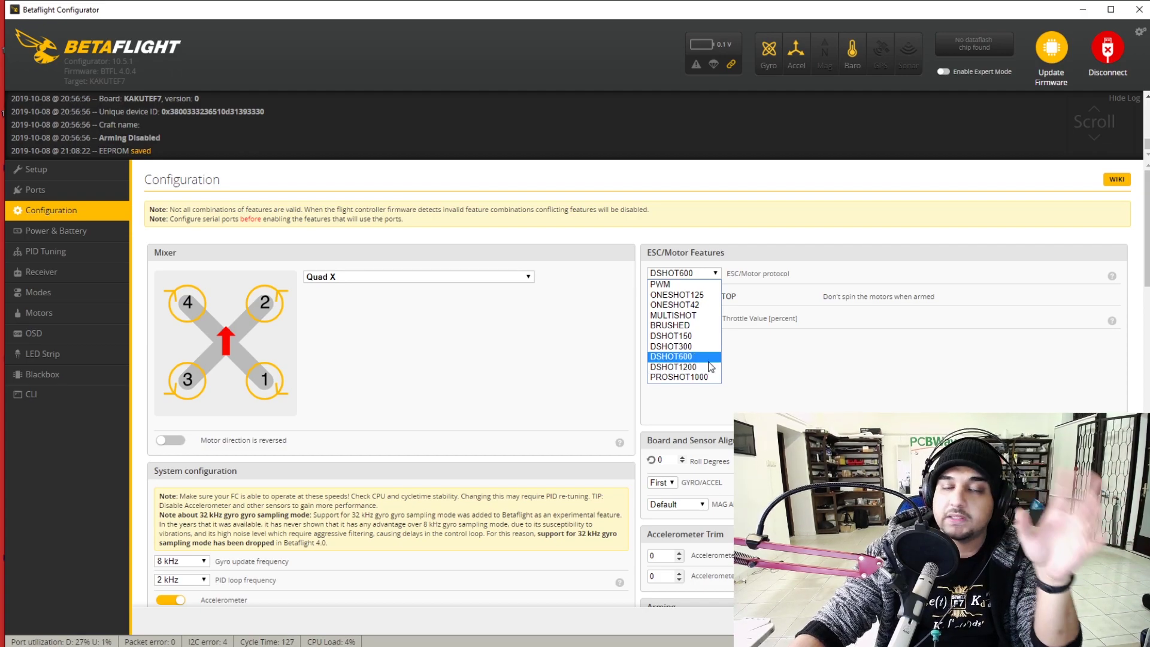
click(687, 357)
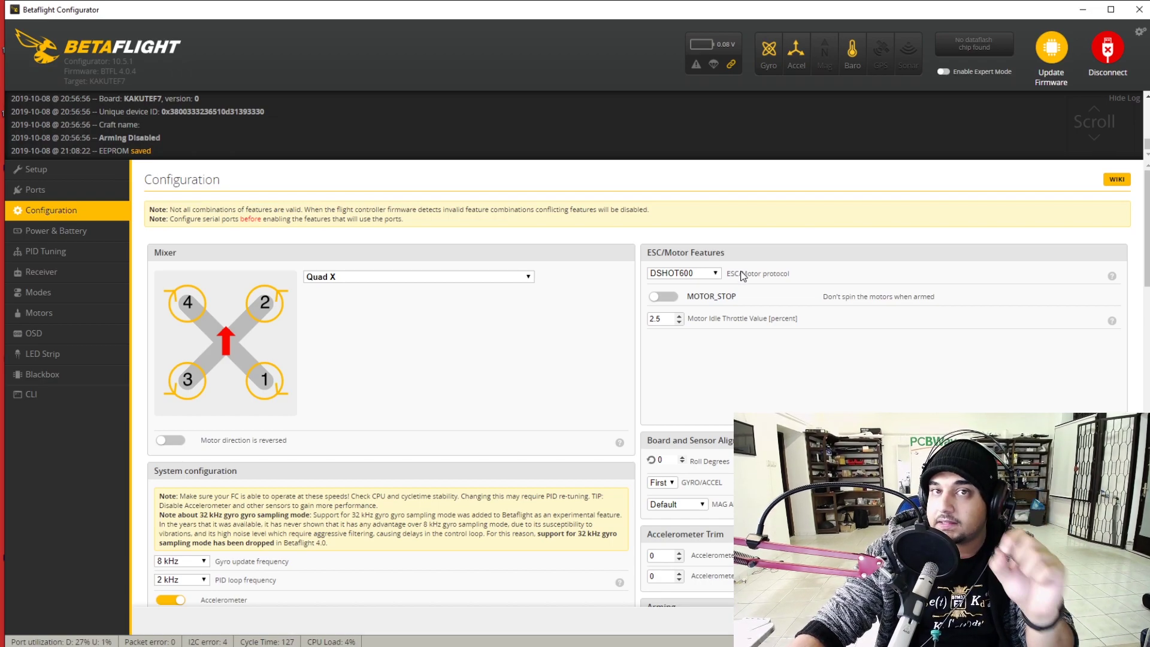
click(714, 274)
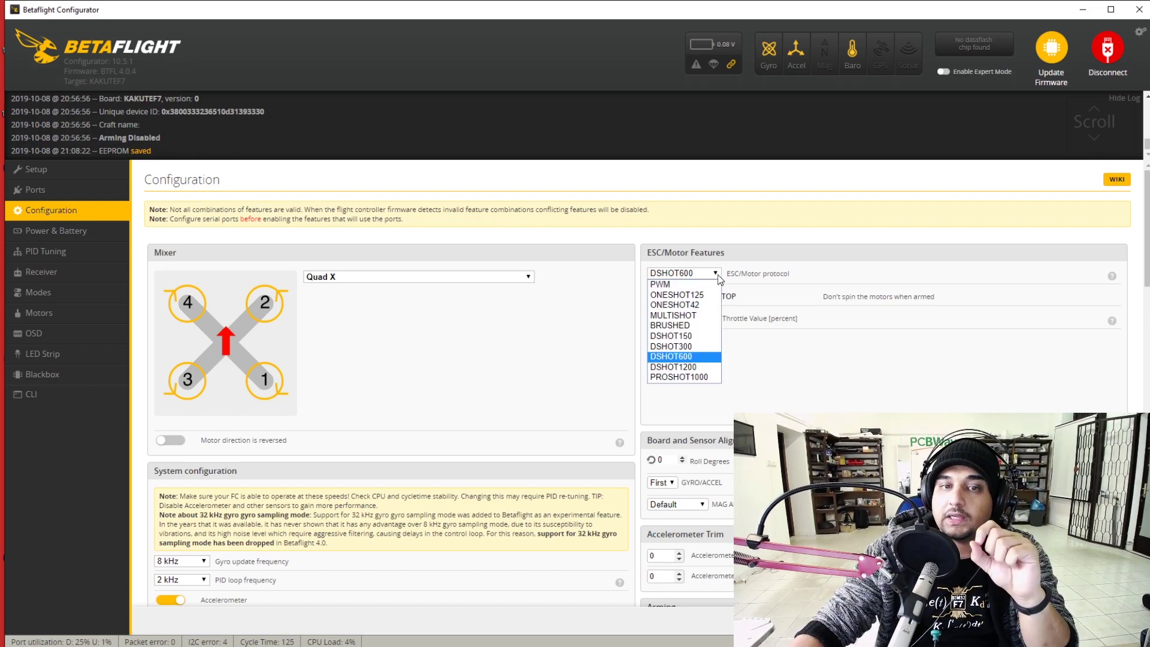
click(705, 368)
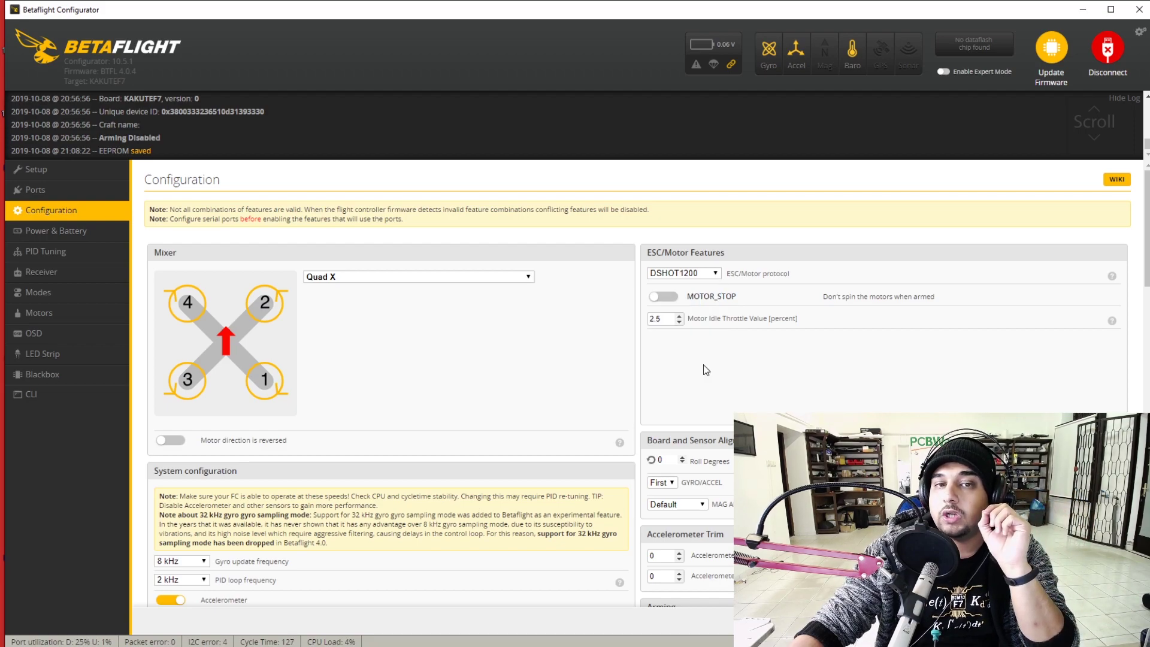
Turn MOTOR_STOP on and back off in the ESC/Motor features.
click(672, 298)
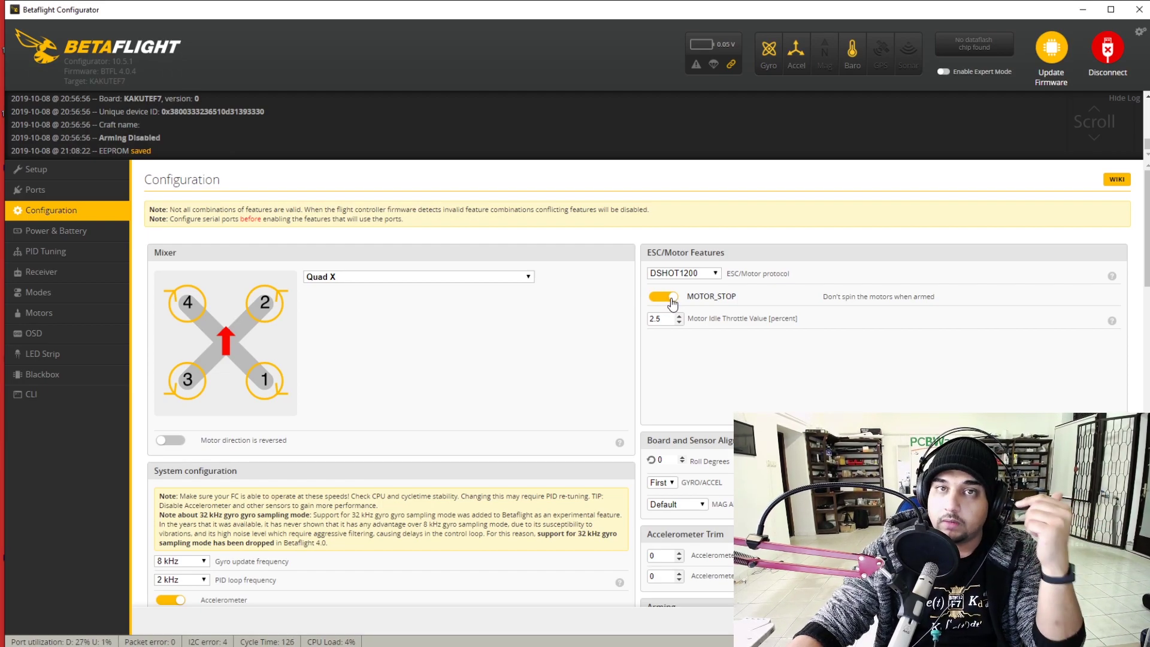
click(664, 296)
Set the gyro update frequency to 8 kHz and the PID loop frequency to 4 kHz in the system configuration.
scroll(675, 274, down, 1)
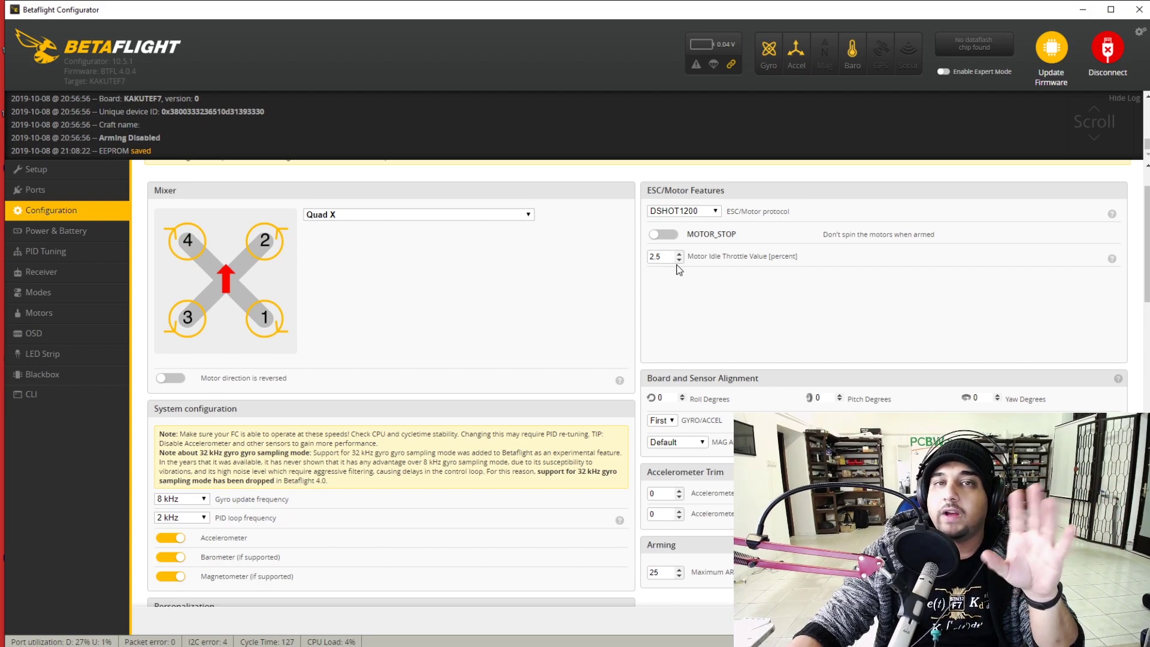
scroll(679, 270, down, 3)
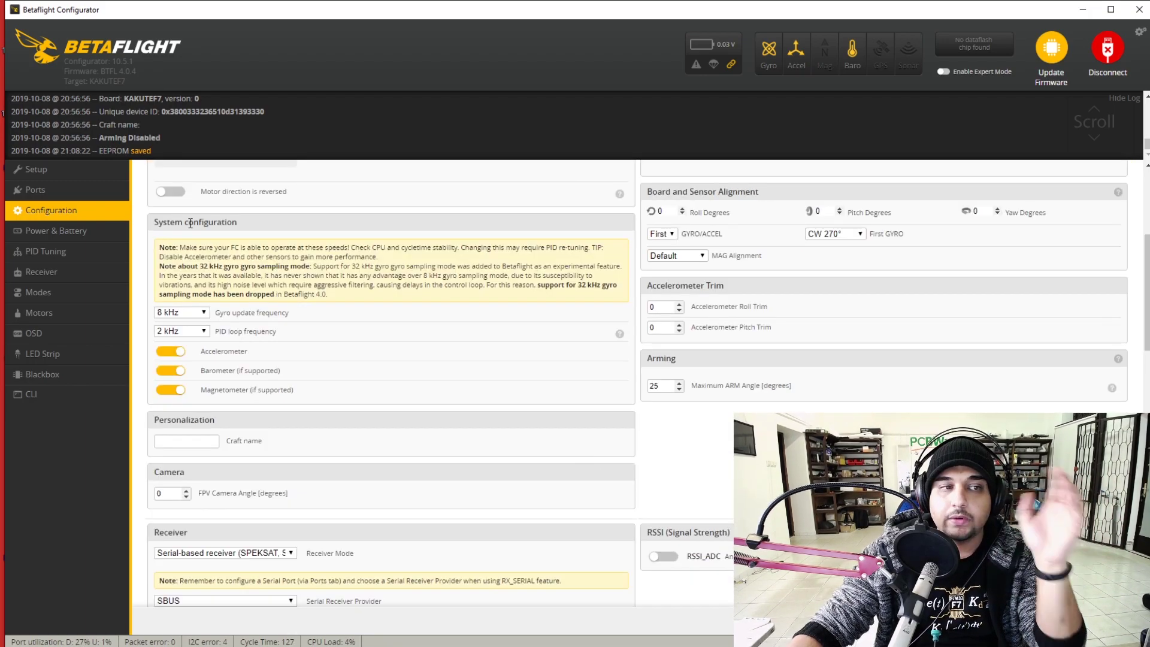
click(202, 313)
click(201, 321)
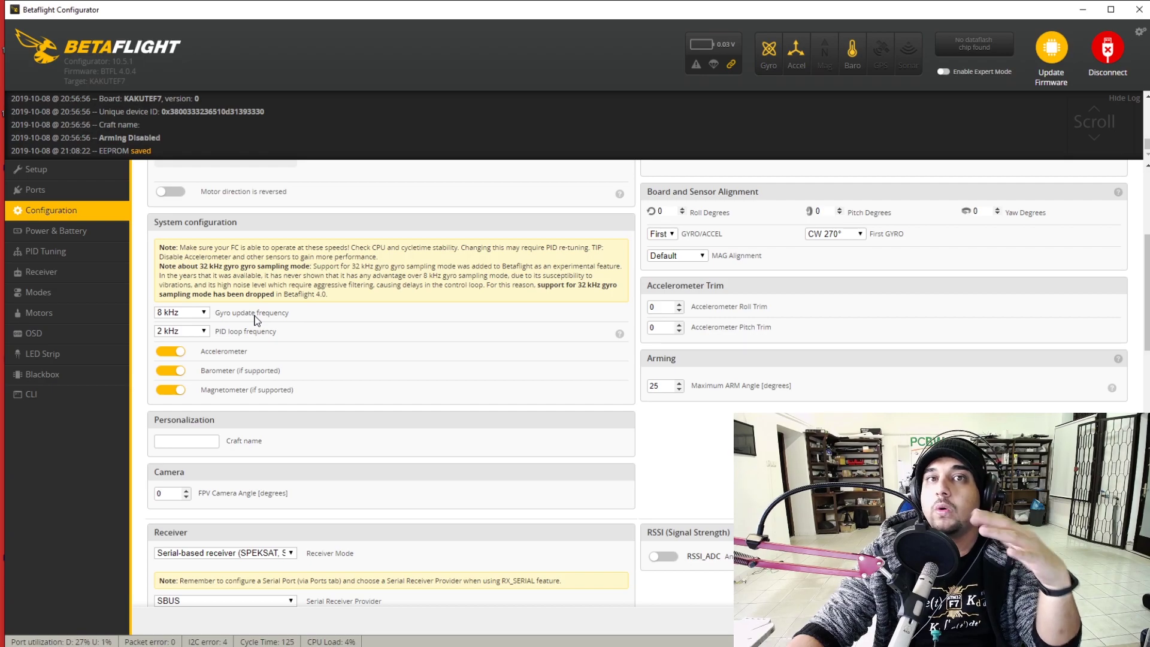
click(205, 314)
click(193, 329)
click(195, 332)
click(194, 342)
click(205, 312)
click(209, 322)
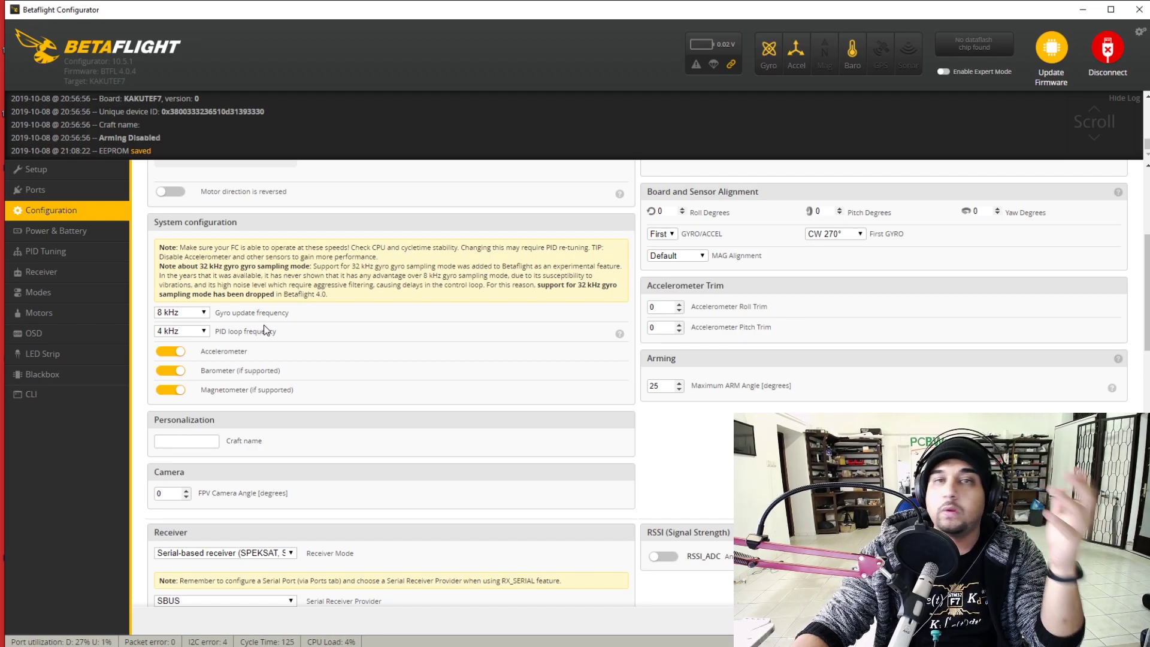
Set the PID loop frequency to 2 kHz in the system configuration.
click(205, 330)
click(188, 374)
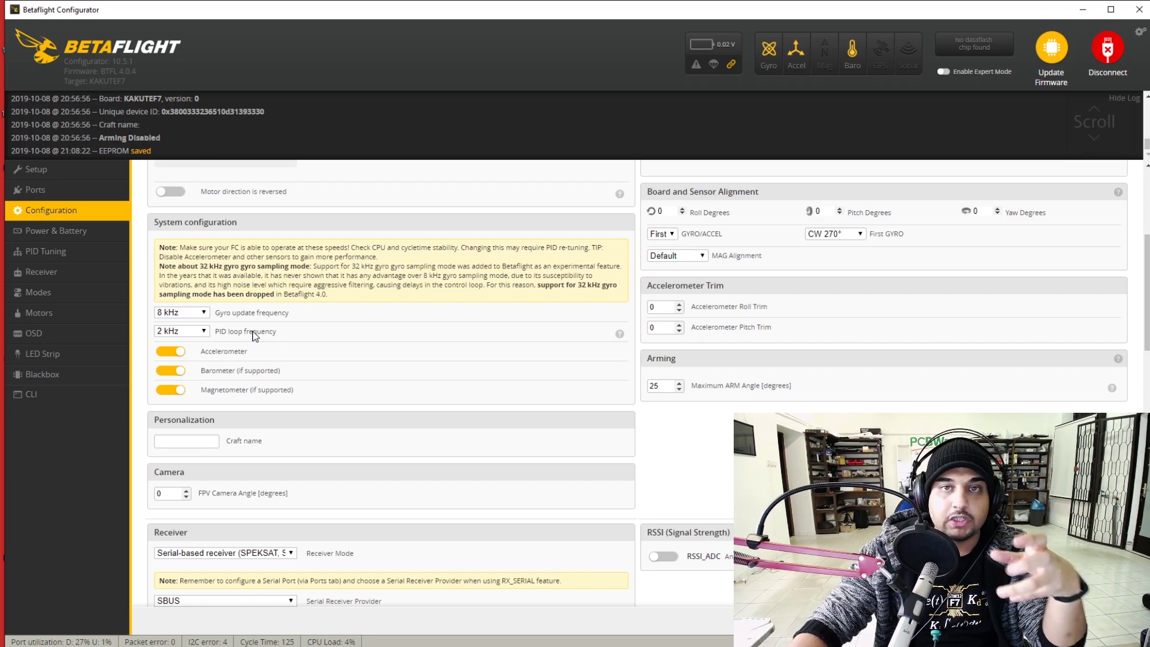
Enter Holybro as the craft name in the Personalization section.
scroll(539, 340, up, 2)
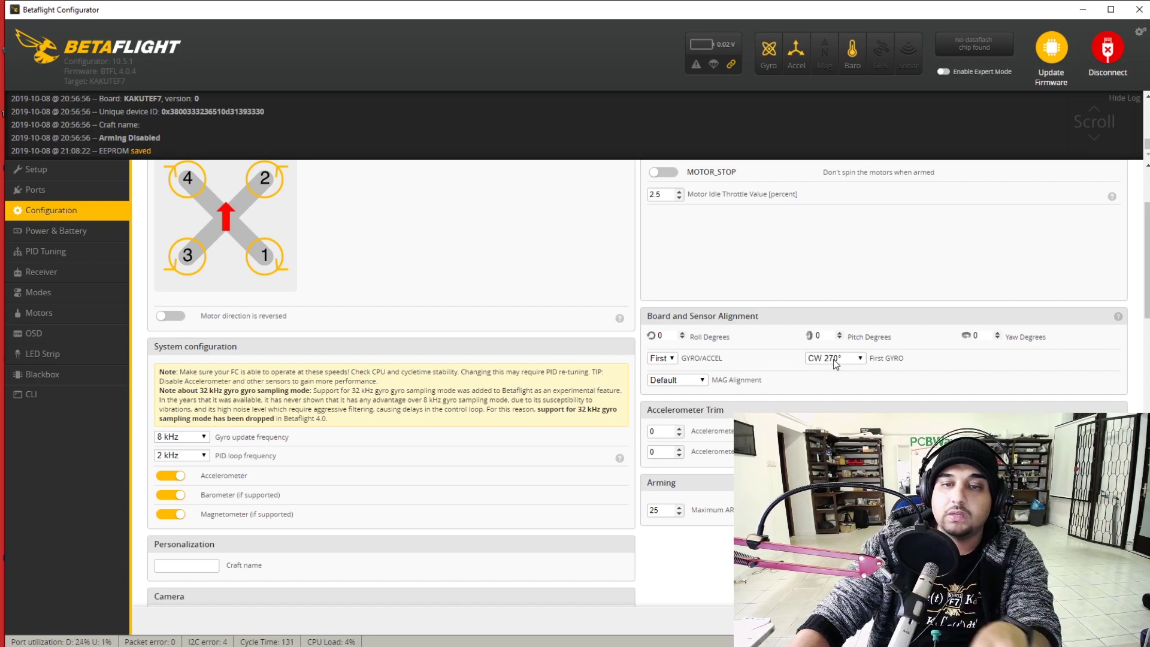
scroll(815, 386, down, 2)
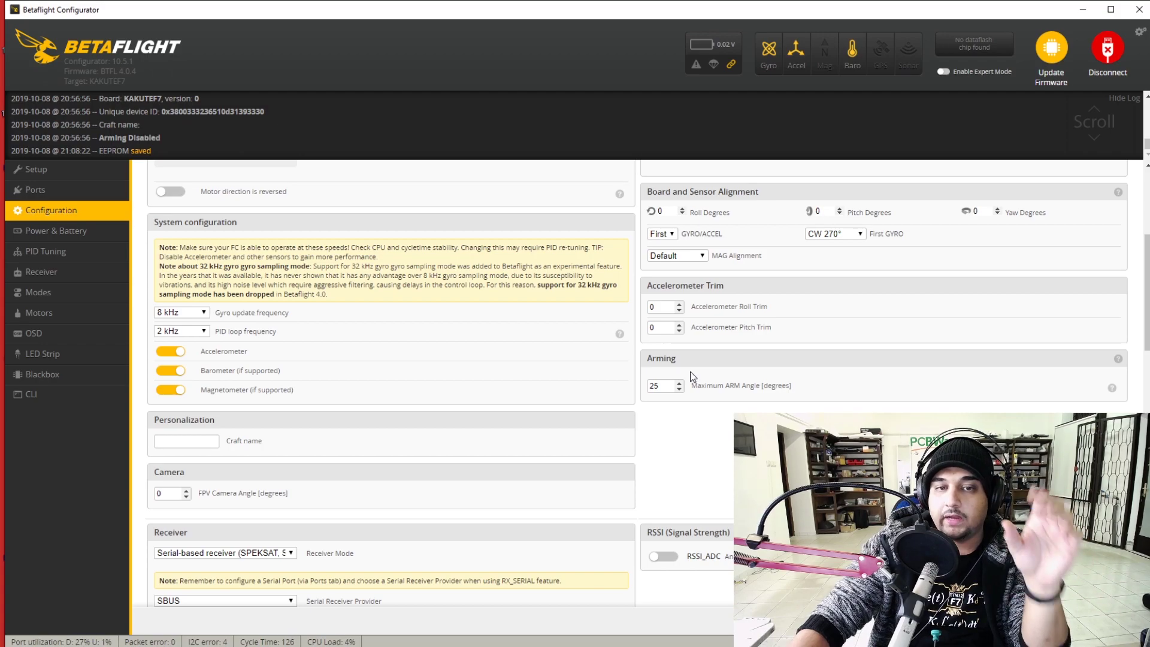
scroll(719, 392, down, 1)
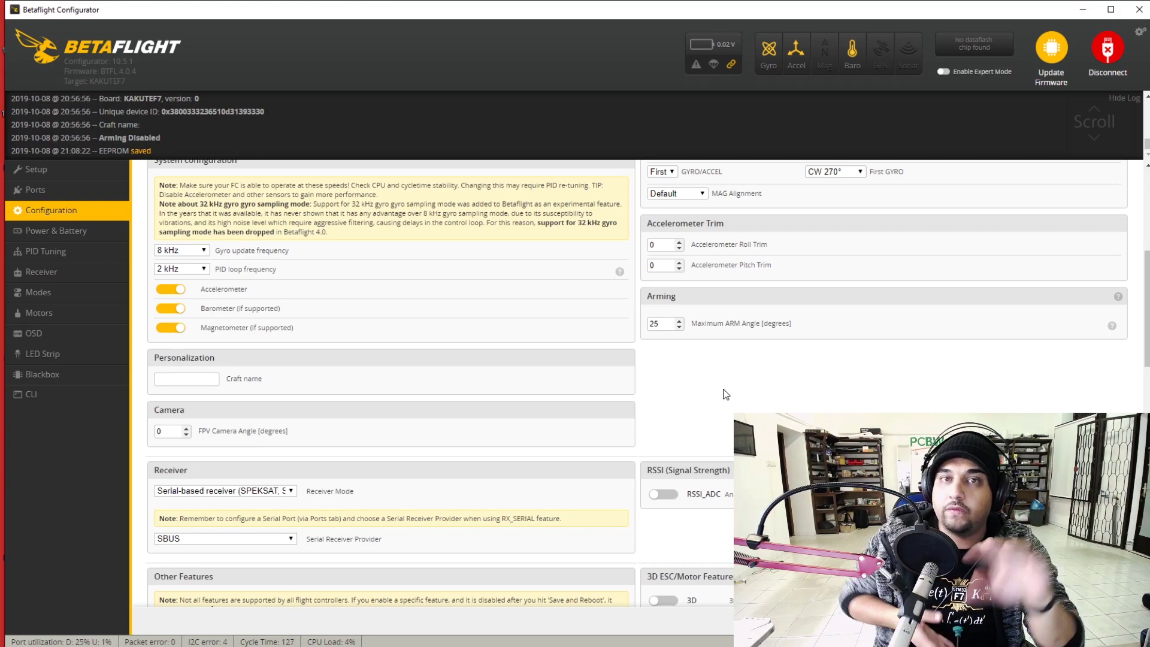
scroll(472, 344, down, 3)
scroll(241, 285, up, 2)
click(181, 315)
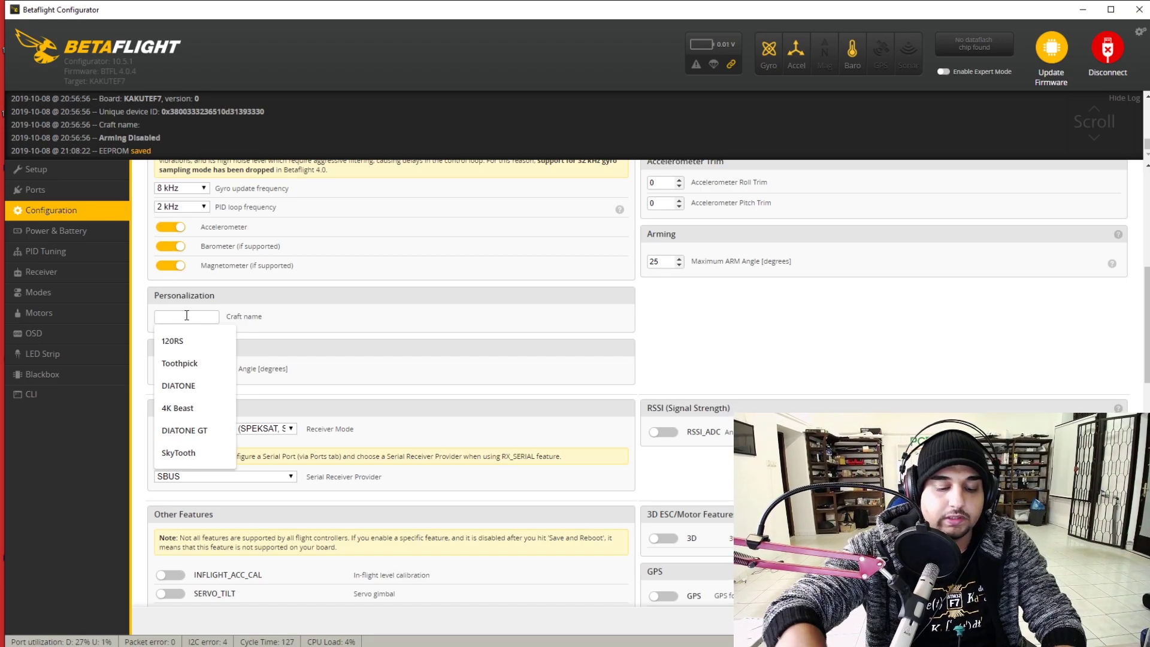
text(Holybro)
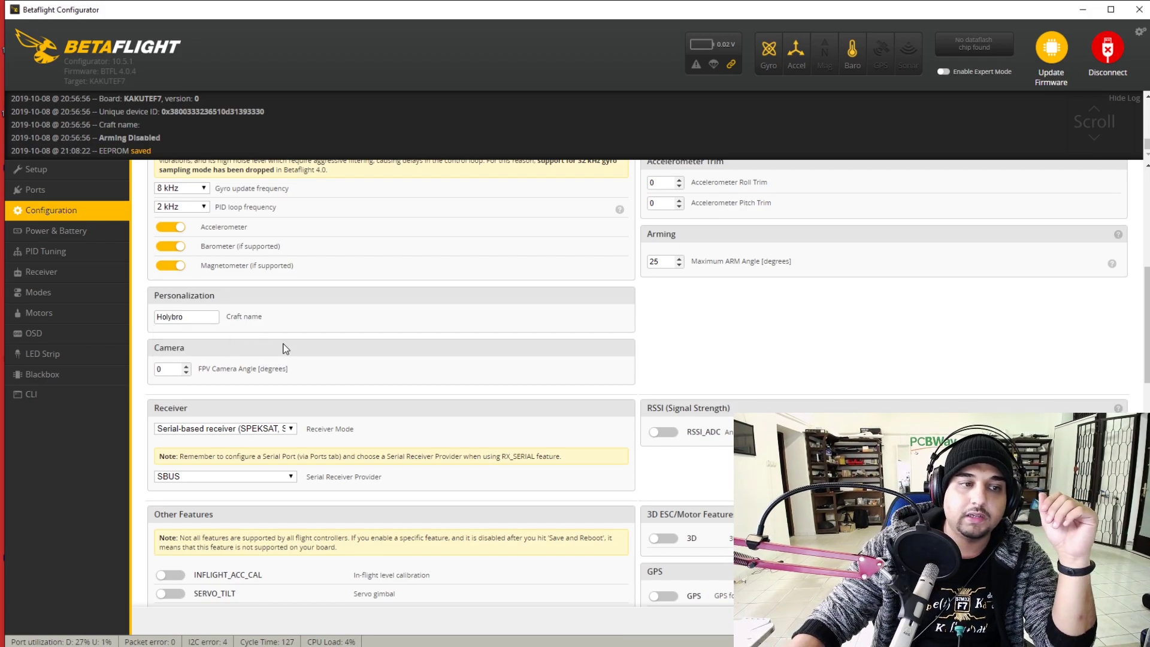
Set the receiver mode to the serial-based receiver and the serial receiver provider to SBUS.
scroll(283, 347, down, 2)
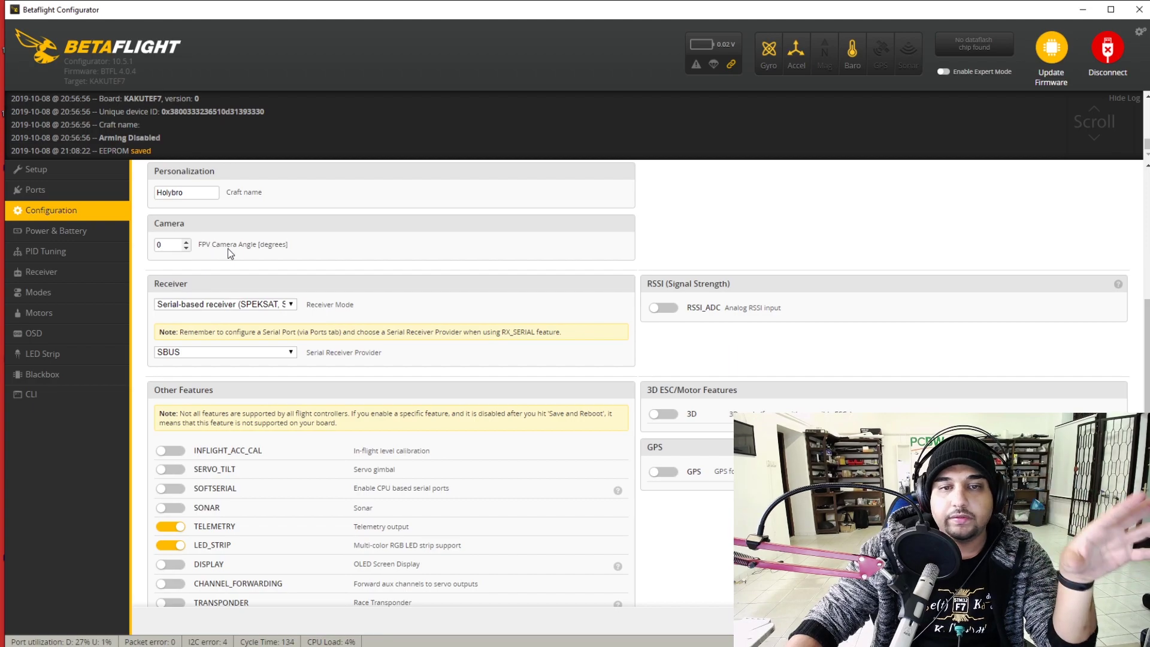
scroll(335, 275, down, 1)
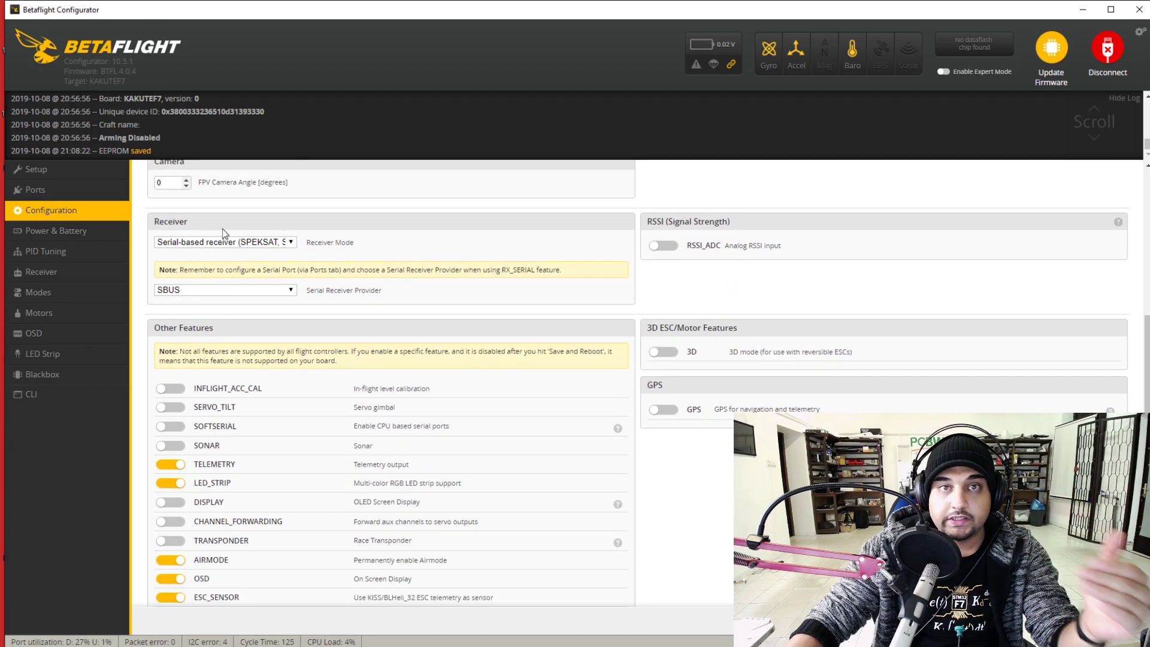
click(276, 244)
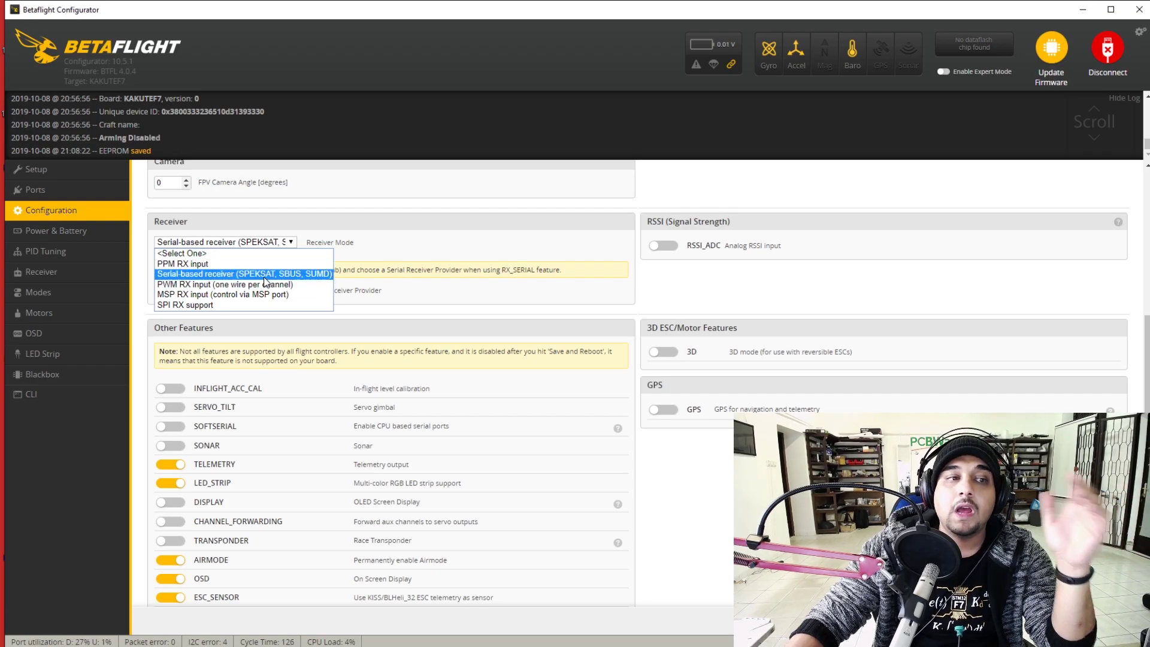
click(225, 276)
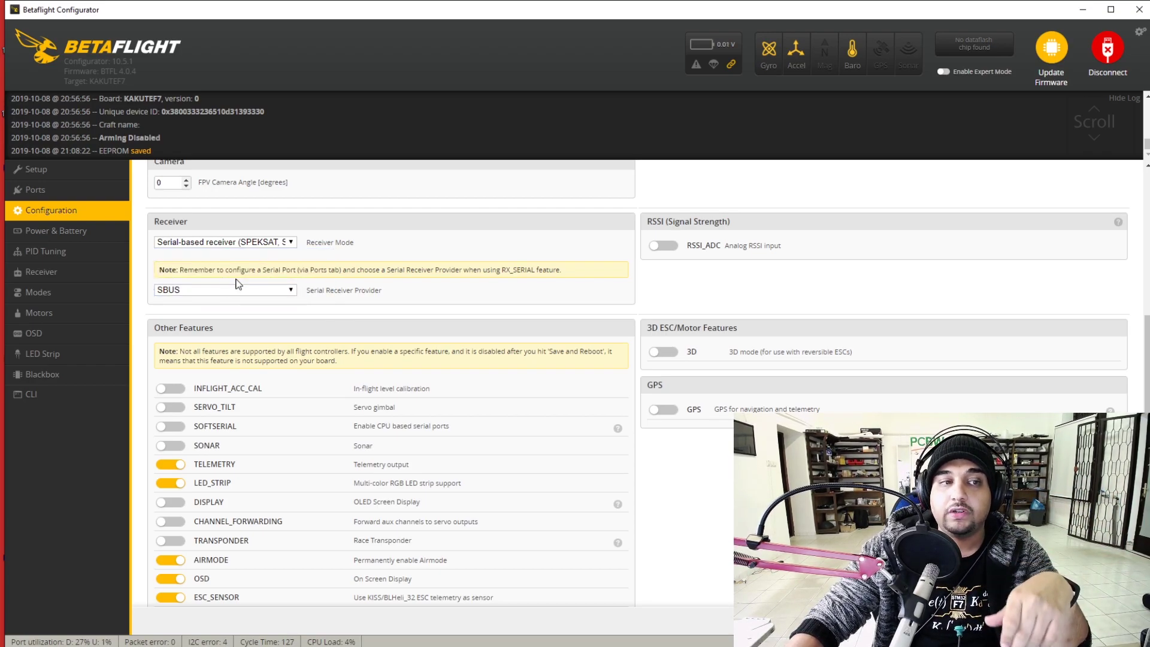
click(275, 243)
click(276, 255)
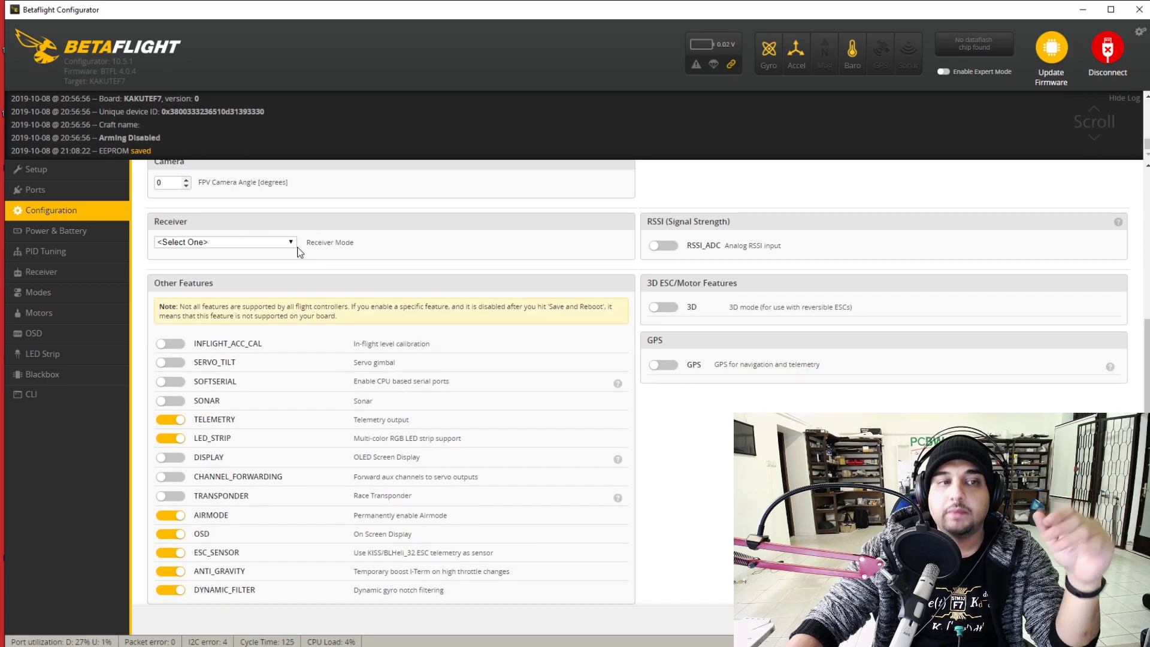
click(243, 247)
click(239, 274)
click(243, 289)
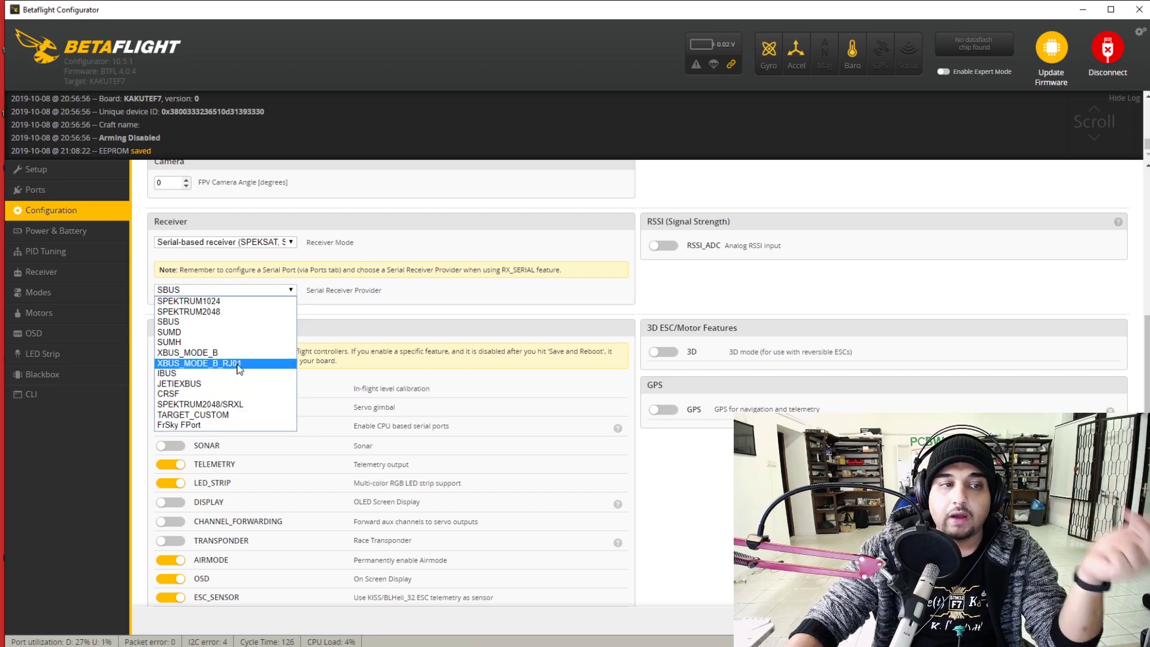
click(239, 322)
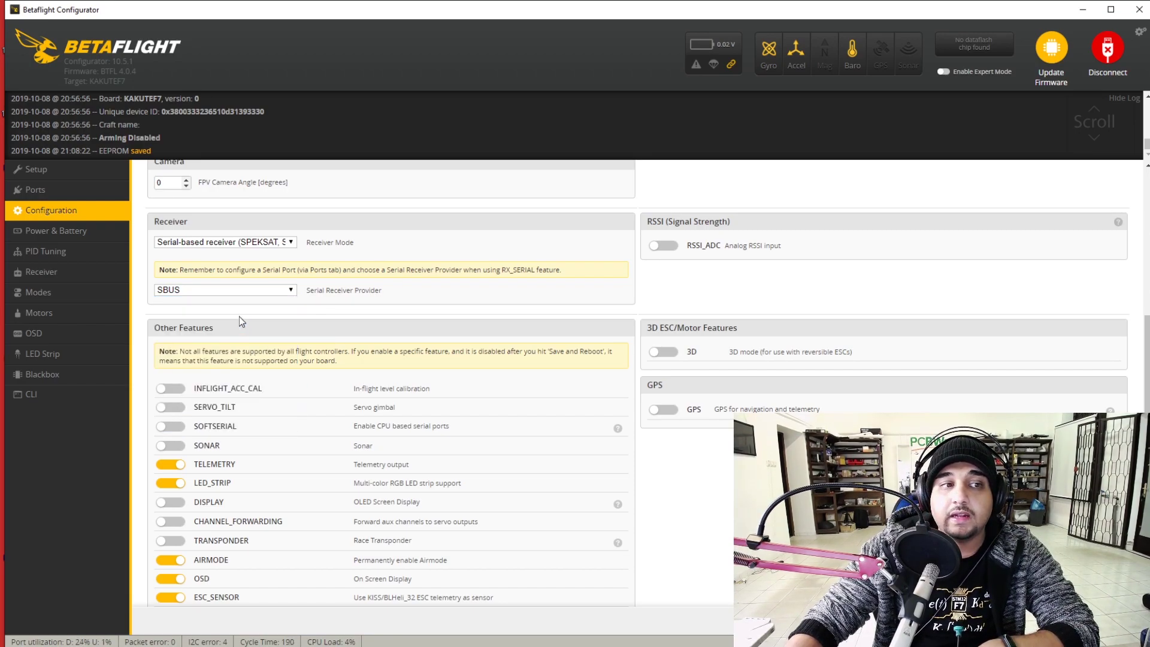
Switch the serial receiver provider to IBUS and back to SBUS.
click(269, 292)
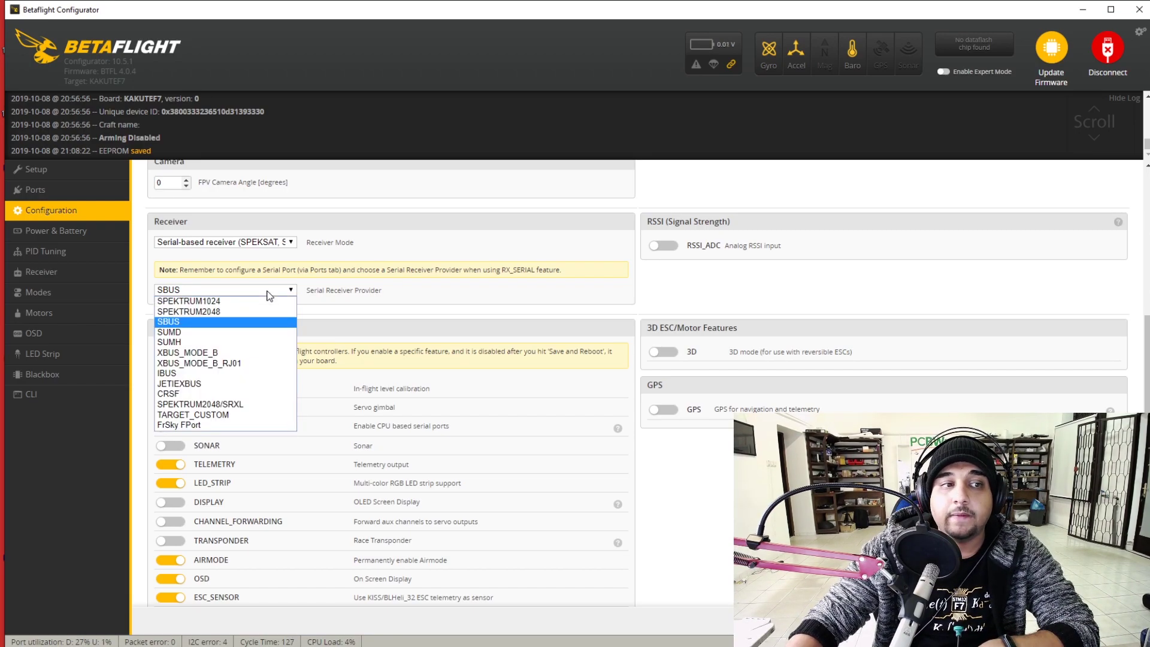
click(234, 373)
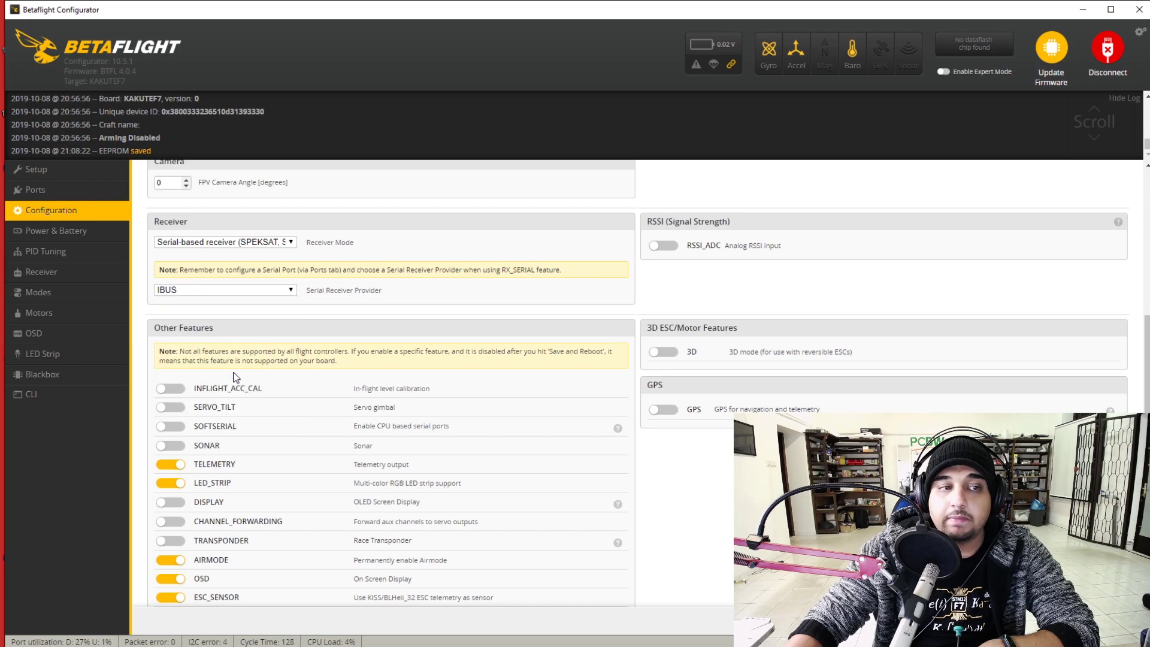
click(251, 292)
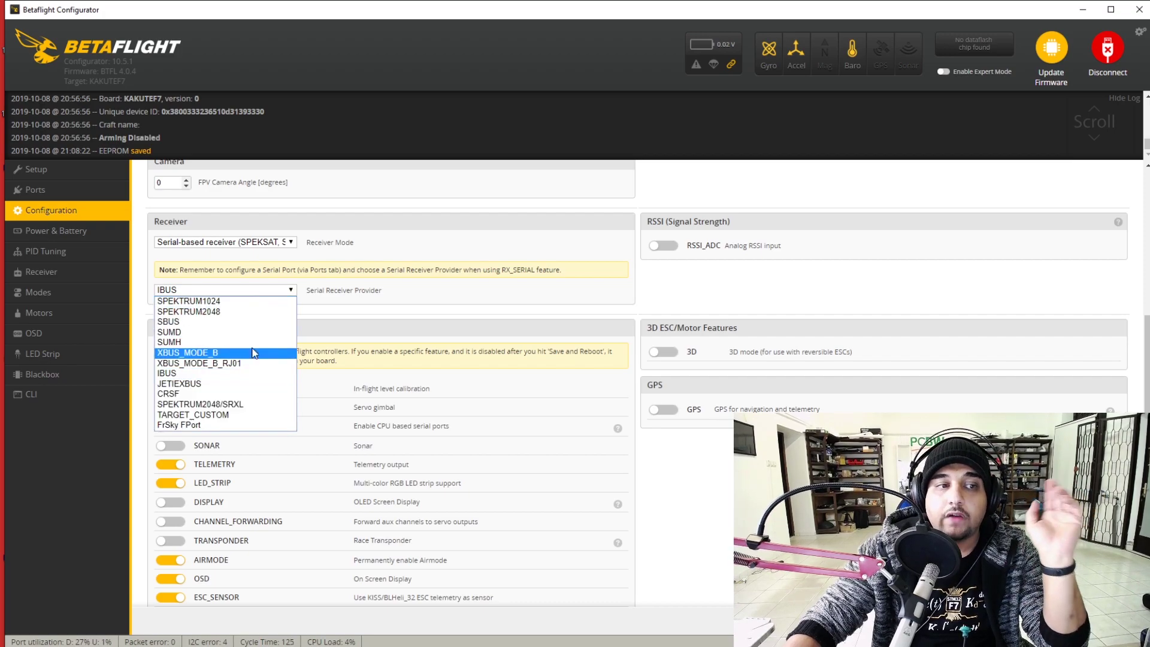
click(246, 322)
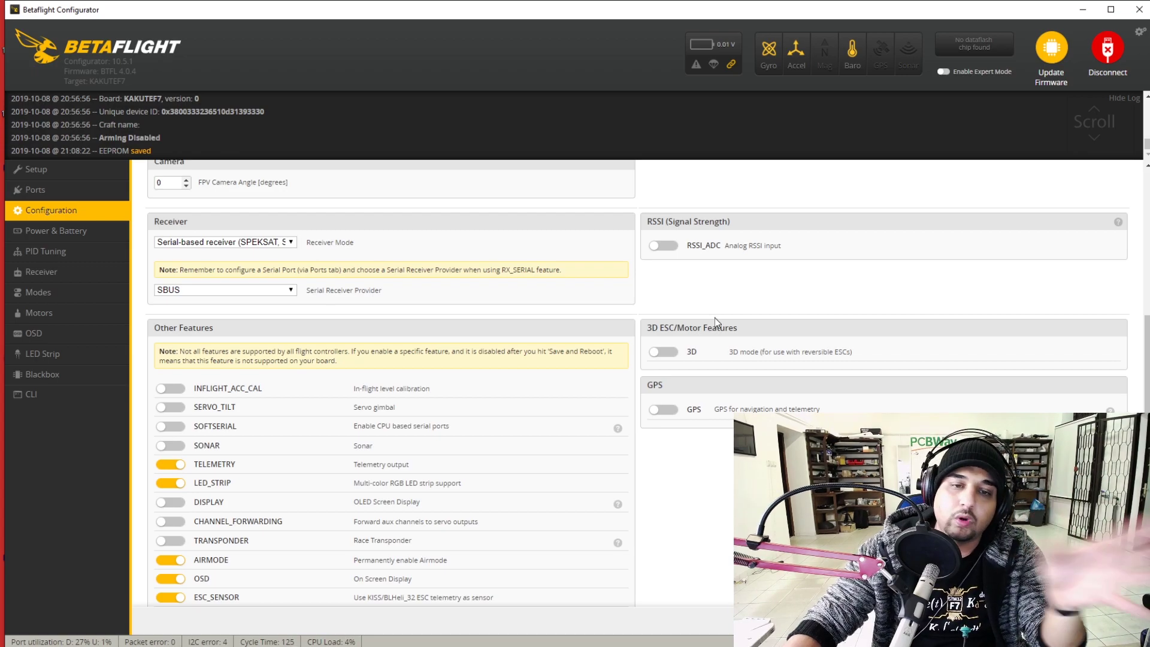
Turn off the LED_STRIP feature under Other Features.
scroll(703, 345, down, 2)
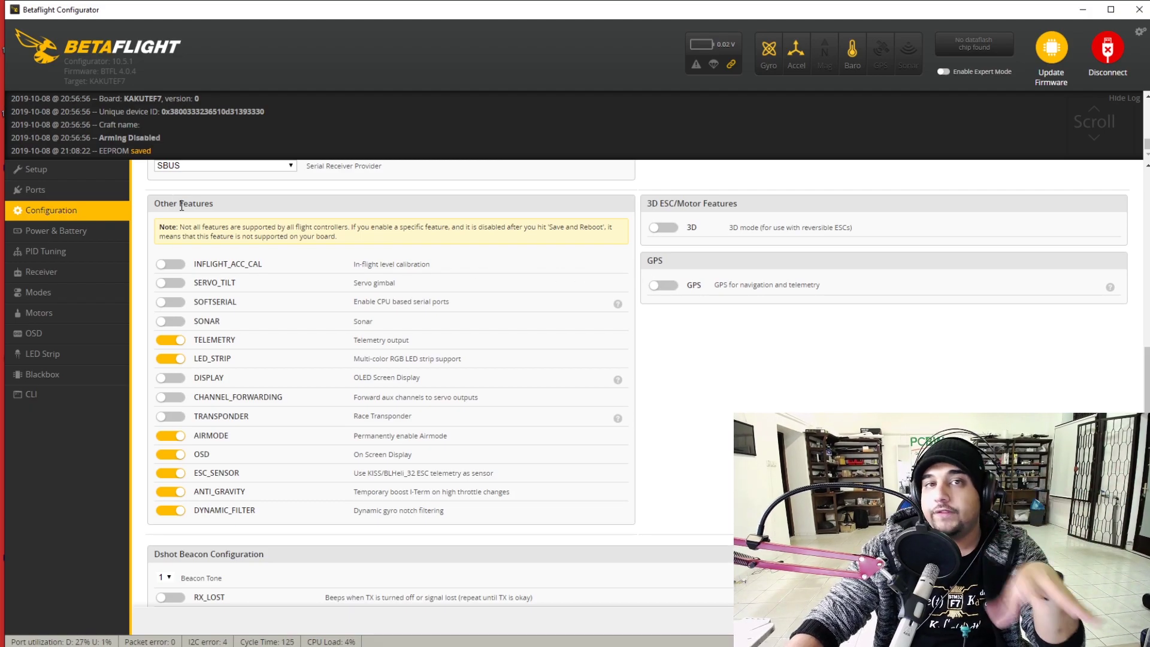
click(179, 359)
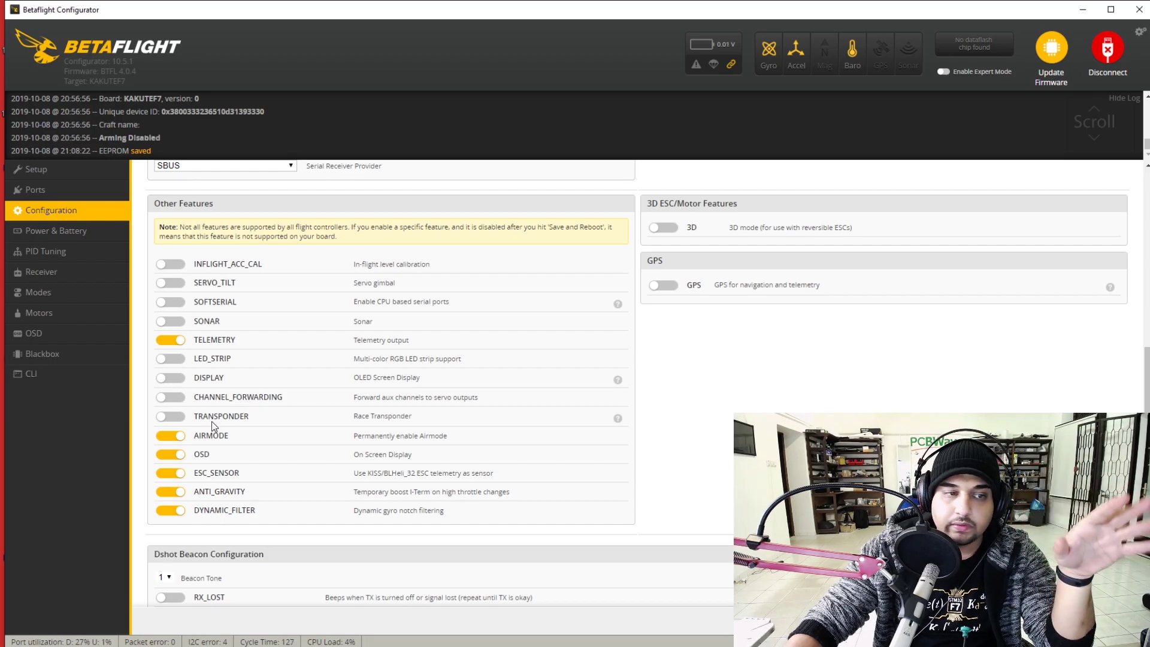
Review the remaining feature toggles, the Dshot beacon configuration and the beeper configuration.
scroll(246, 410, down, 1)
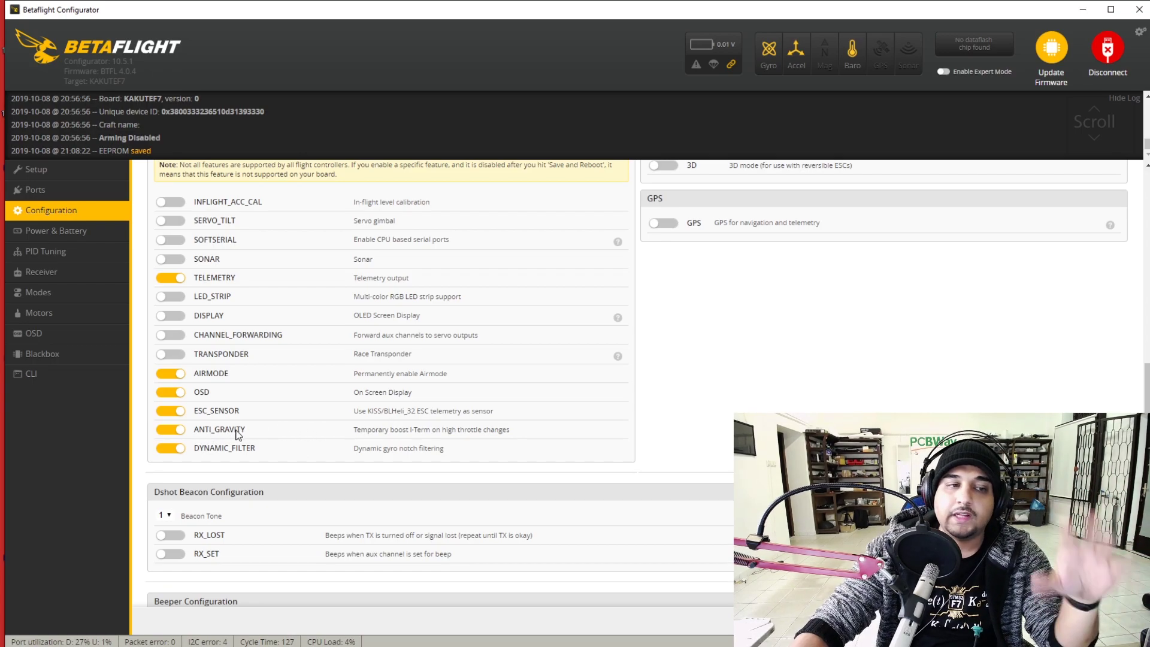
scroll(262, 423, down, 1)
scroll(261, 422, down, 3)
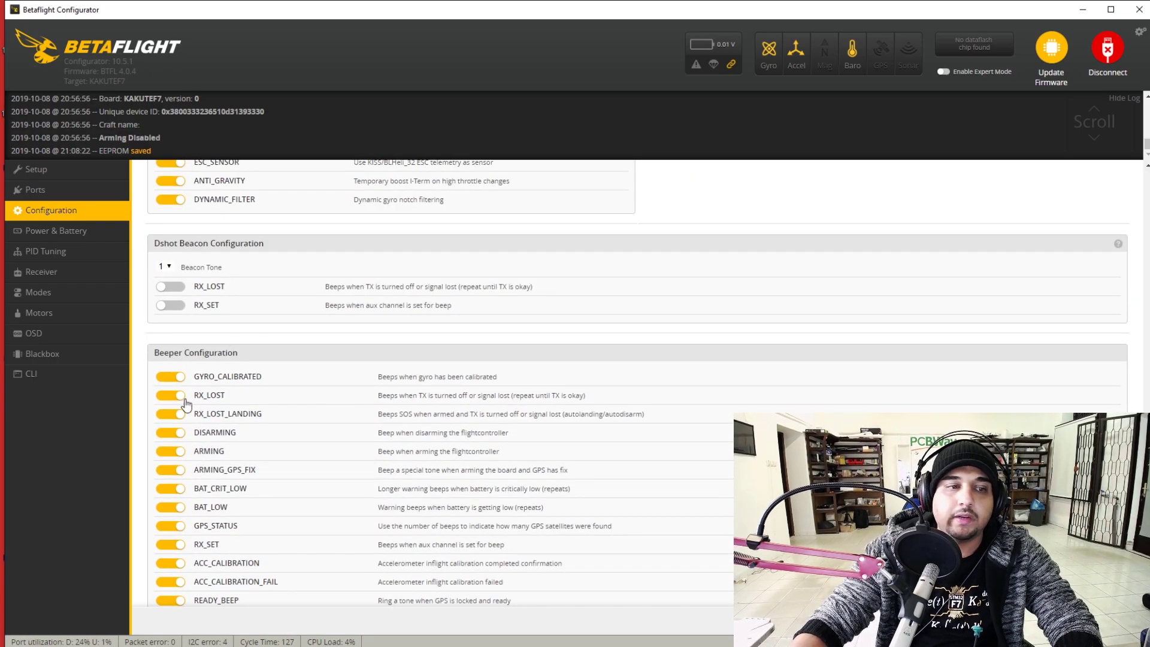
scroll(367, 359, down, 3)
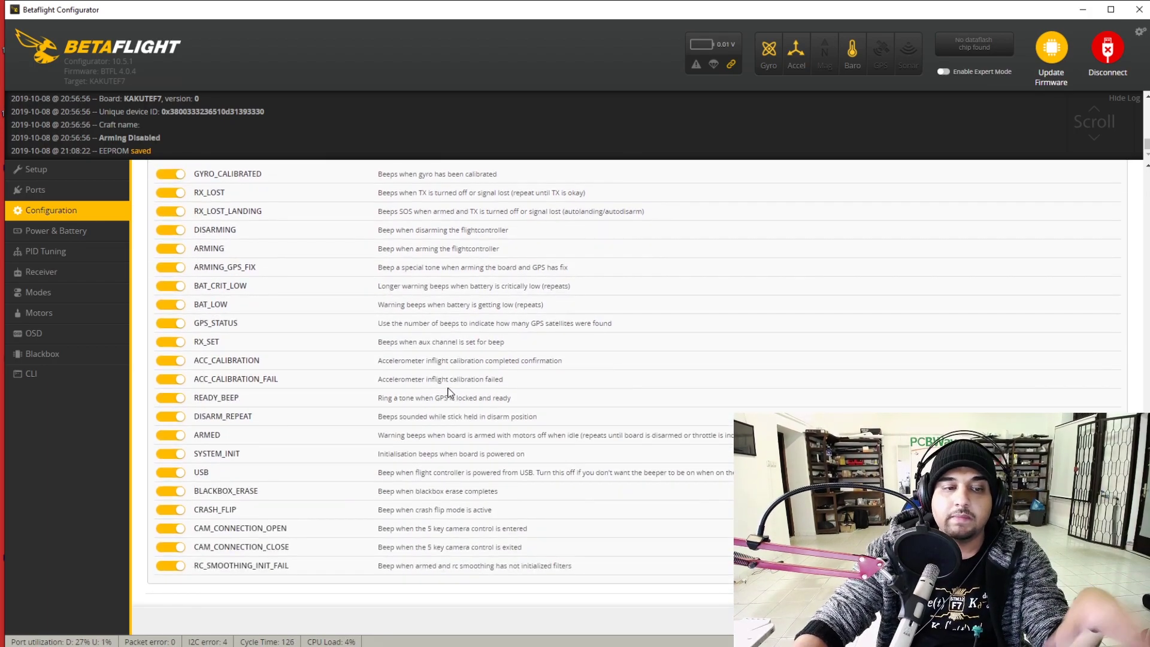
scroll(500, 405, up, 5)
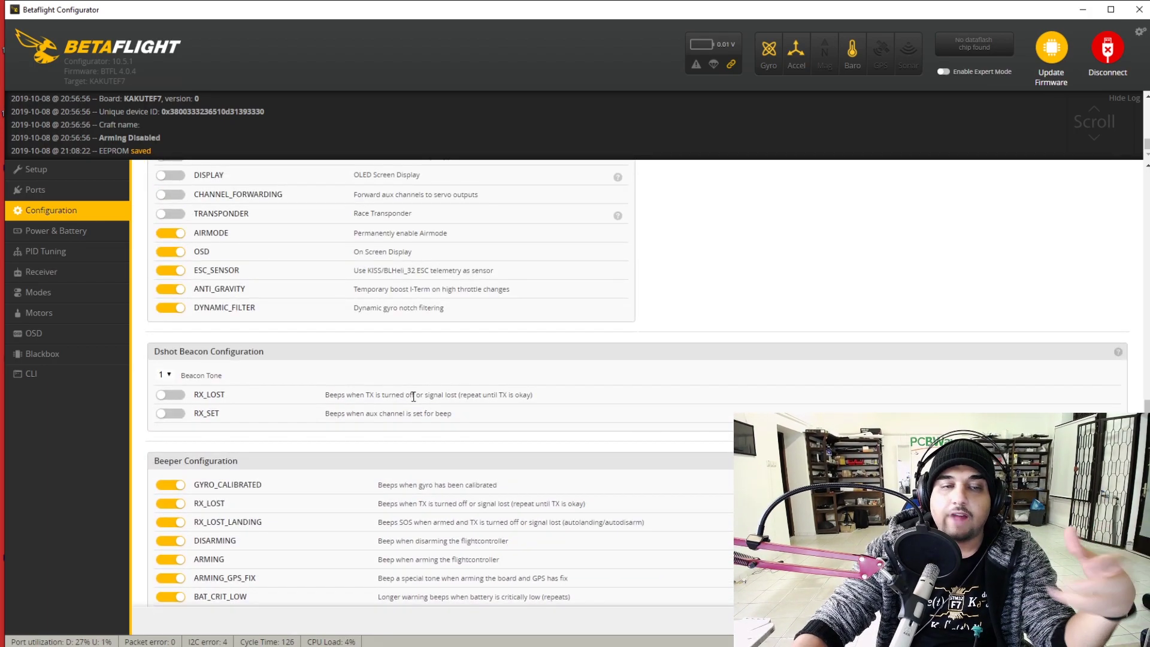
scroll(437, 390, down, 3)
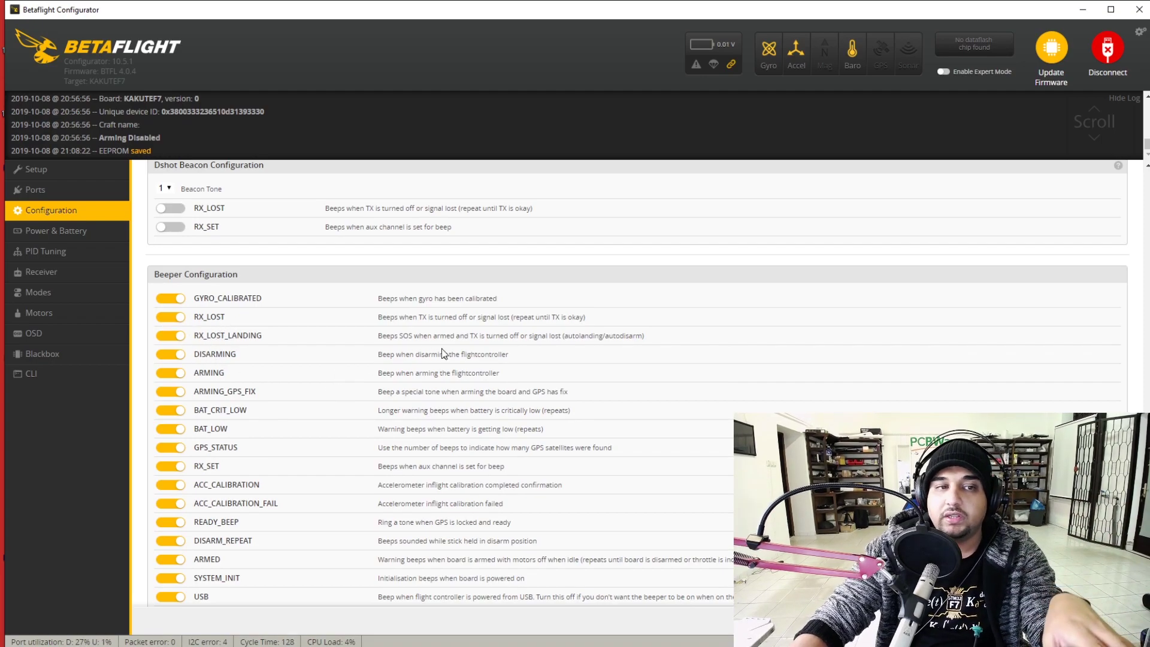
scroll(408, 383, up, 2)
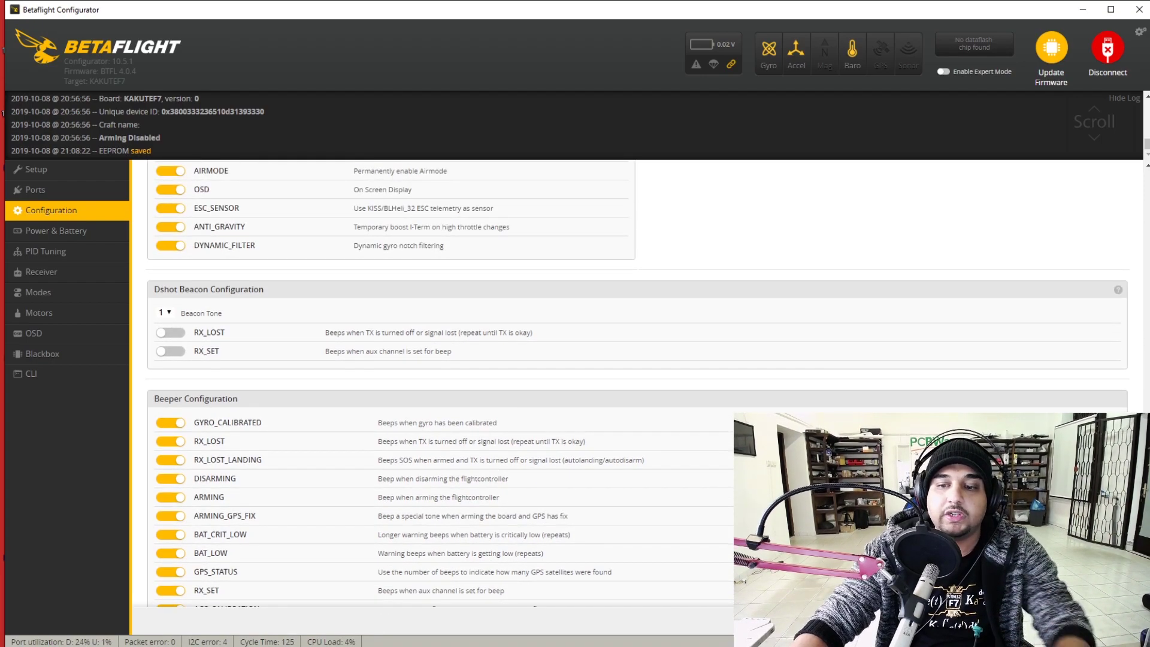
Save the configuration with a reboot of the flight controller and reconnect to the board.
scroll(505, 472, up, 7)
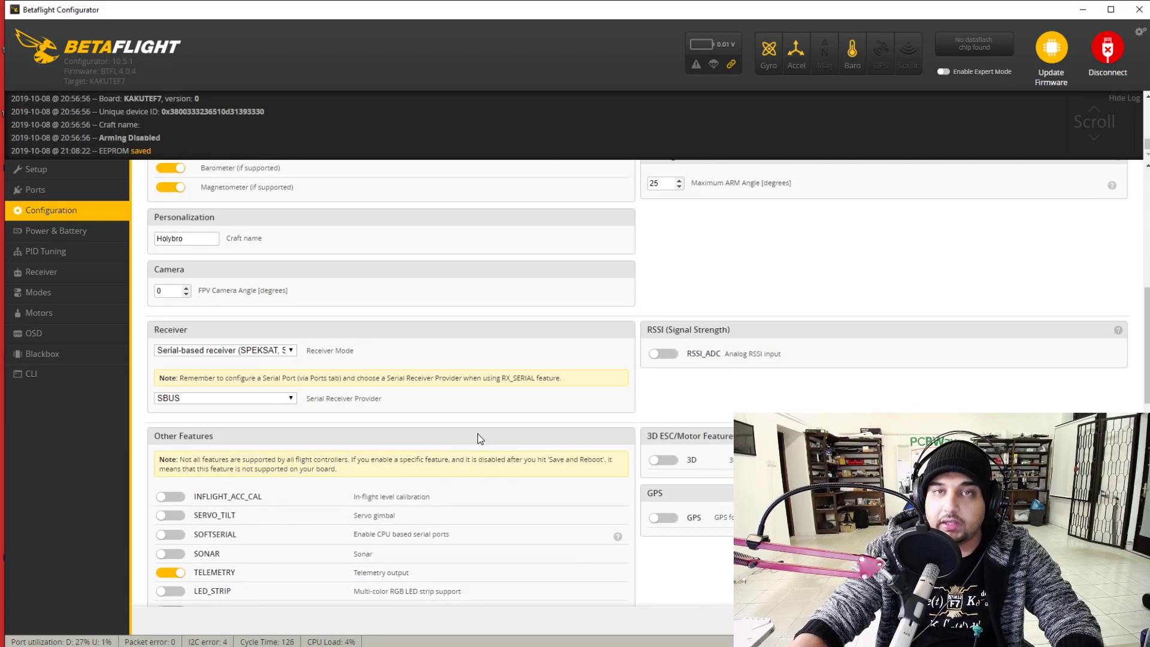
scroll(495, 436, up, 6)
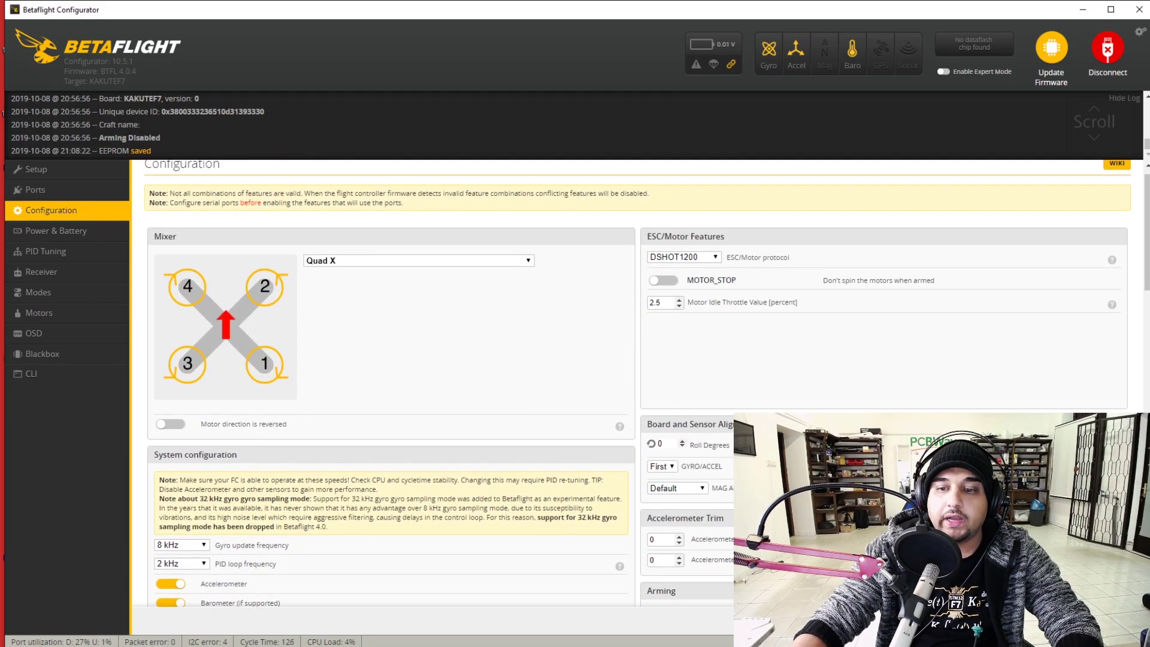
click(1102, 619)
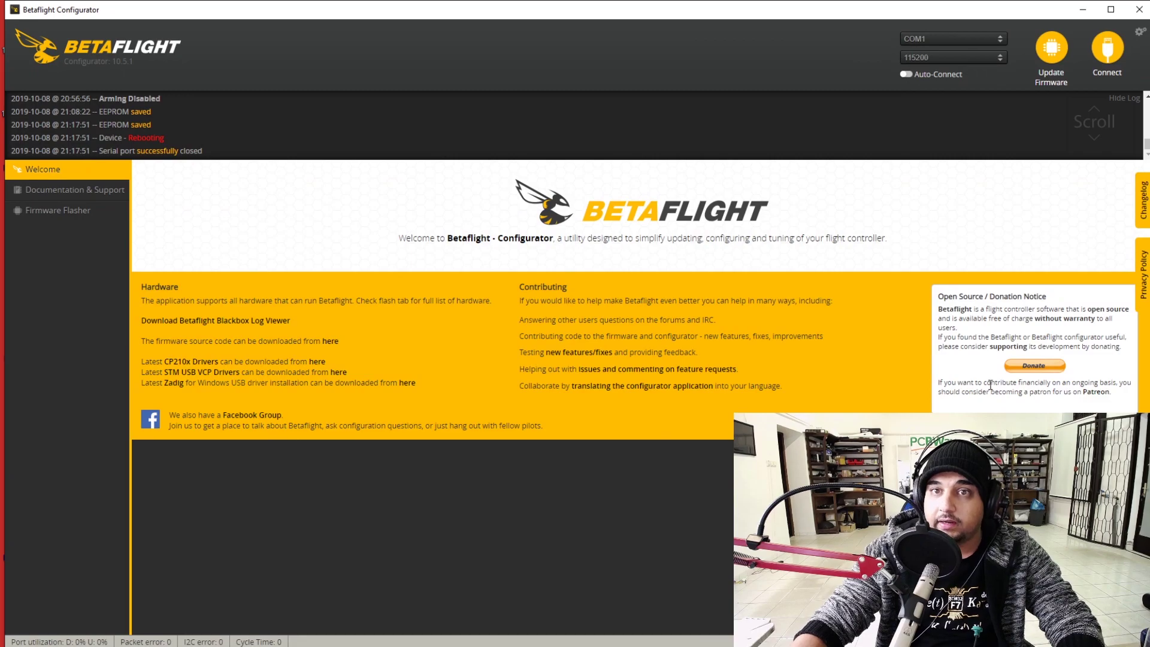
click(1108, 69)
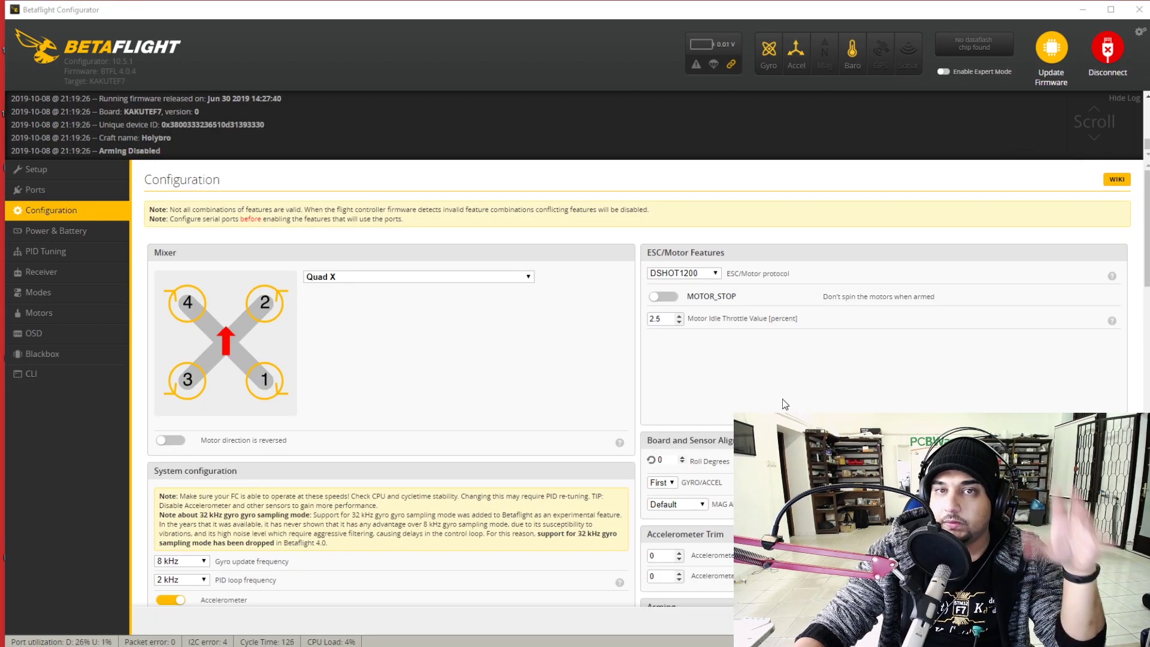
Open the Power & Battery settings and select Onboard ADC as the voltage meter source.
click(87, 235)
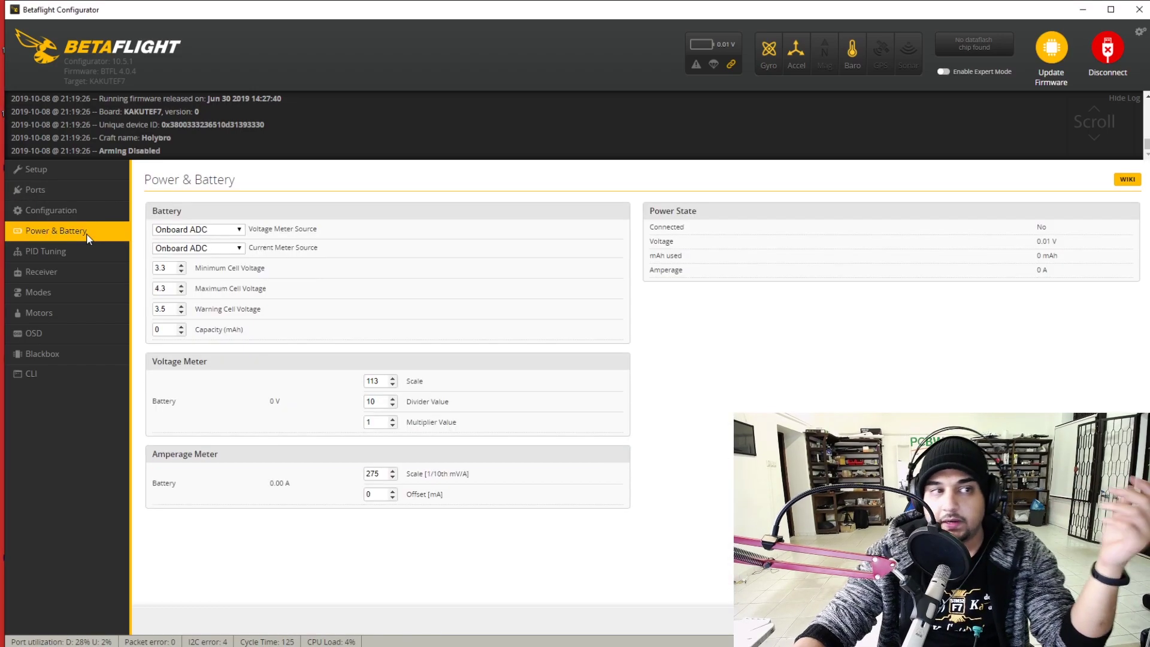
click(232, 232)
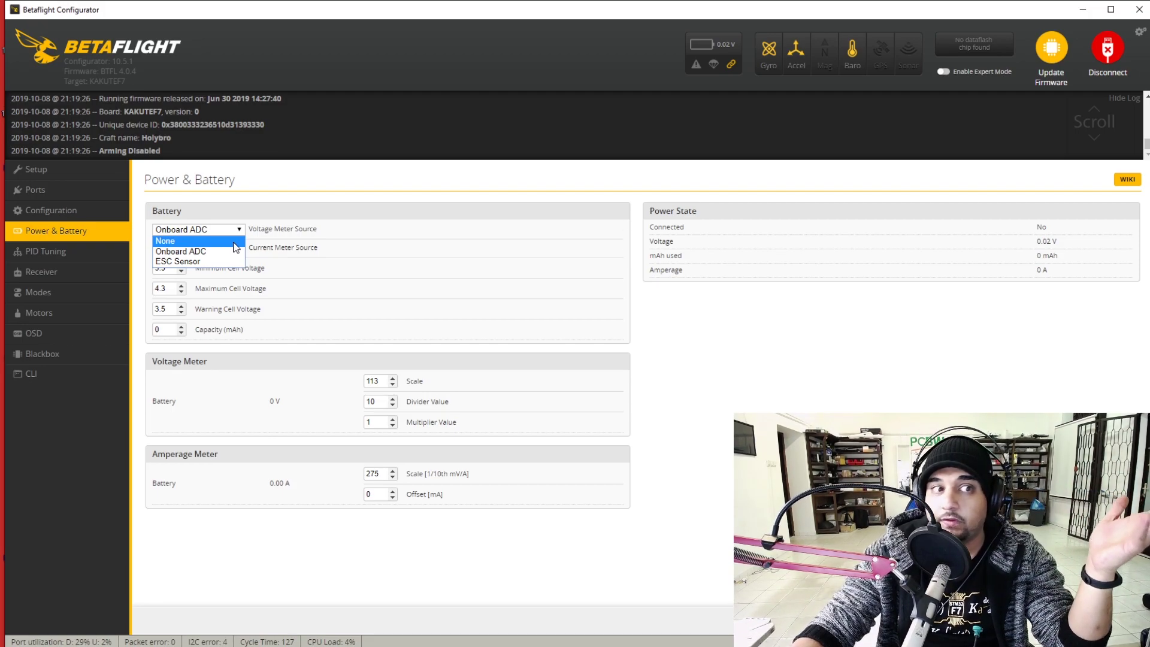
click(233, 252)
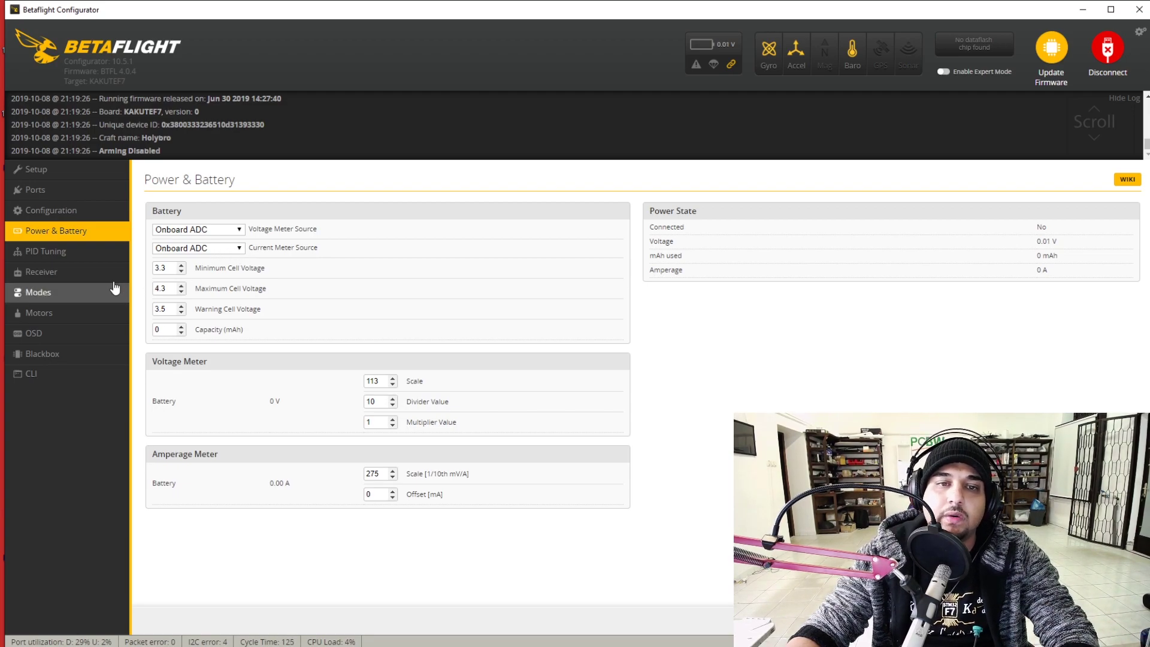
Open the PID Tuning settings and look through the PID values, rates and controller settings.
click(99, 264)
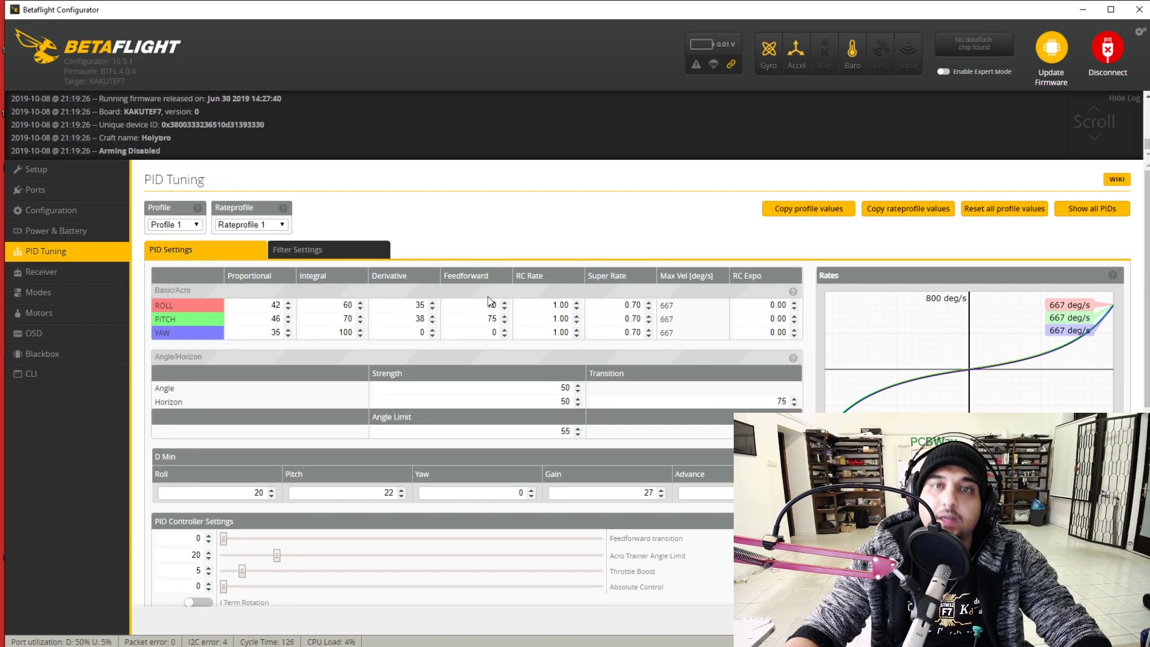
scroll(649, 298, down, 6)
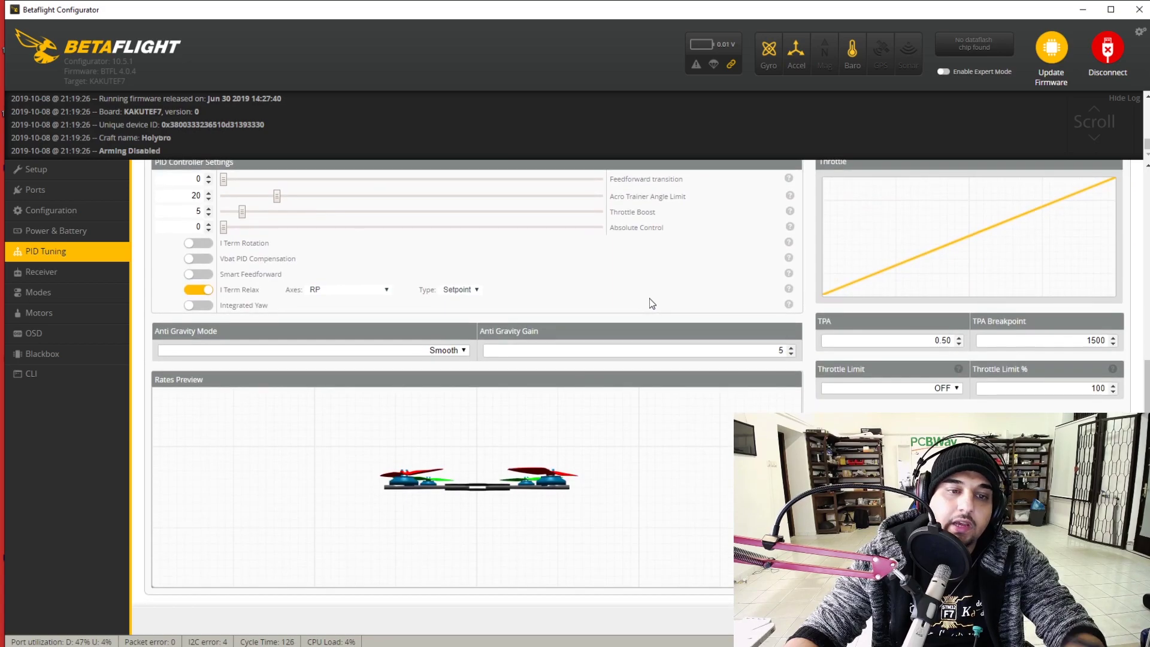
scroll(641, 314, up, 6)
scroll(642, 317, up, 1)
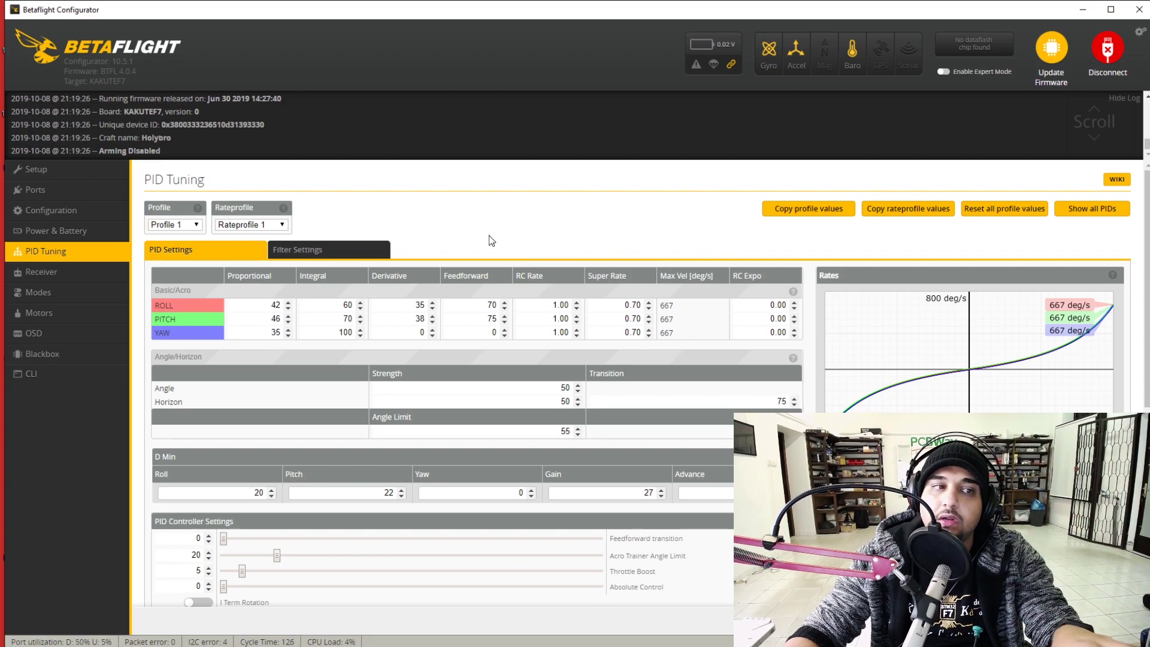
Review the gyro and D term filter settings, and return to the PID settings.
click(366, 250)
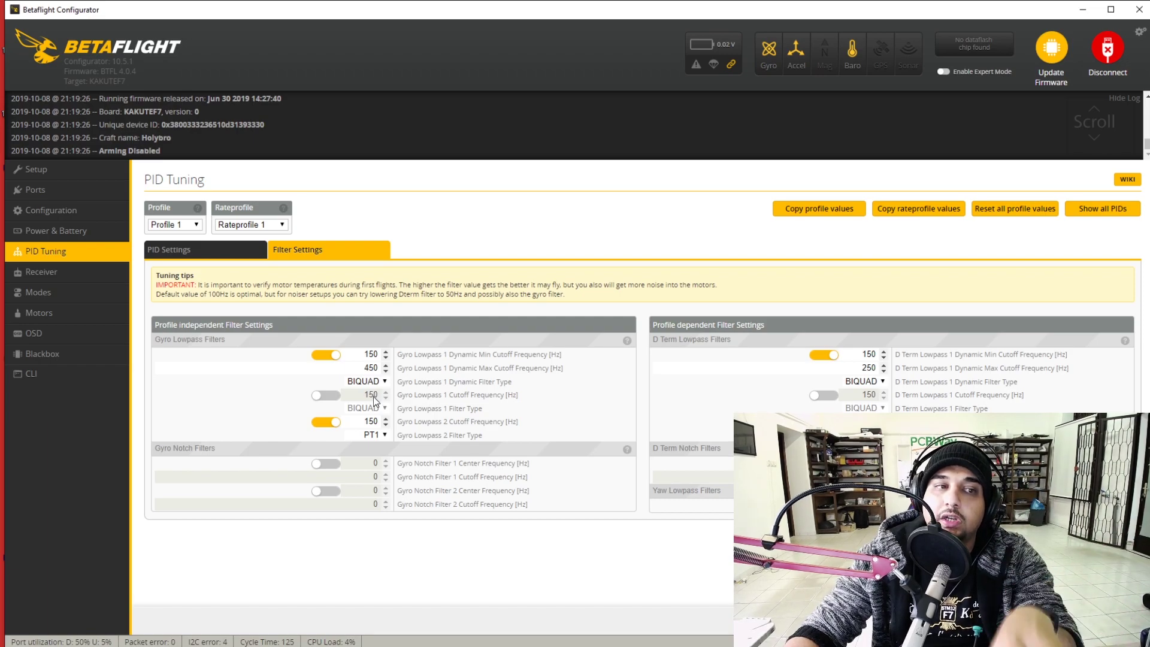
click(233, 257)
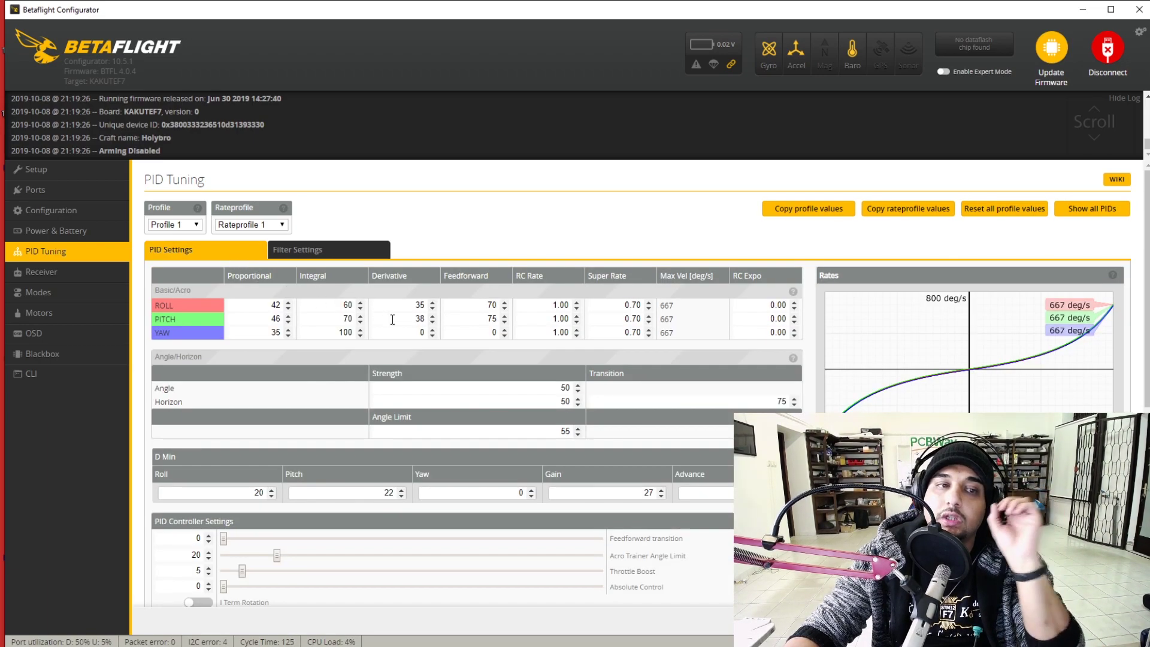
Open the Receiver settings and check the channel values, model preview and channel graph against the transmitter's stick movements.
click(59, 276)
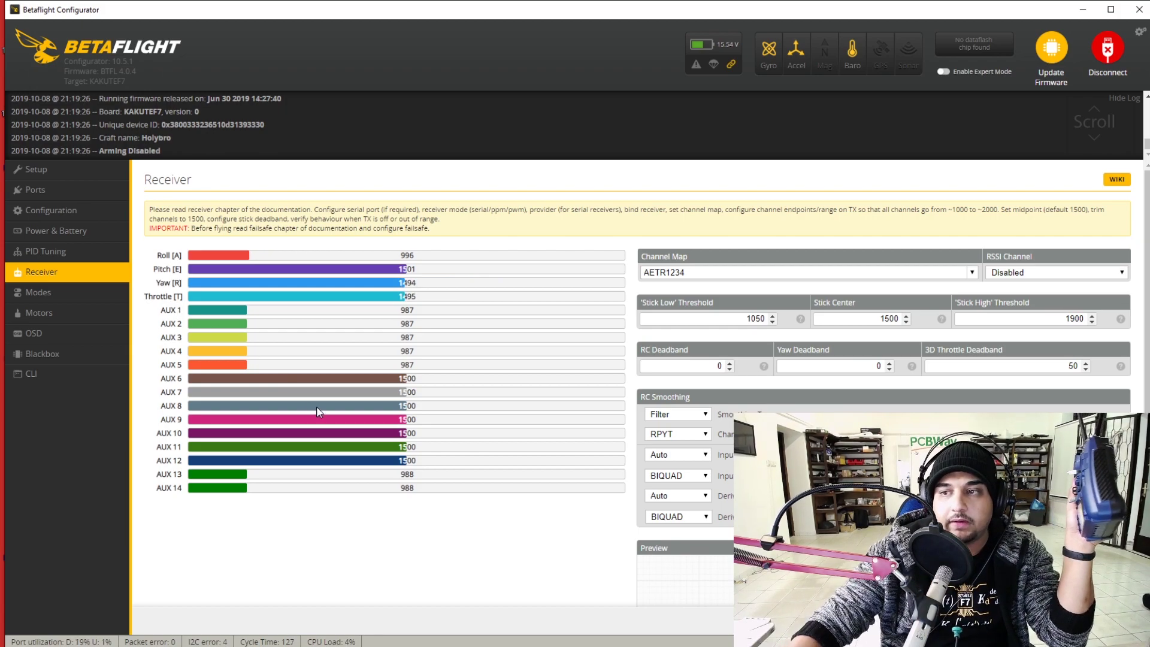
scroll(429, 410, down, 4)
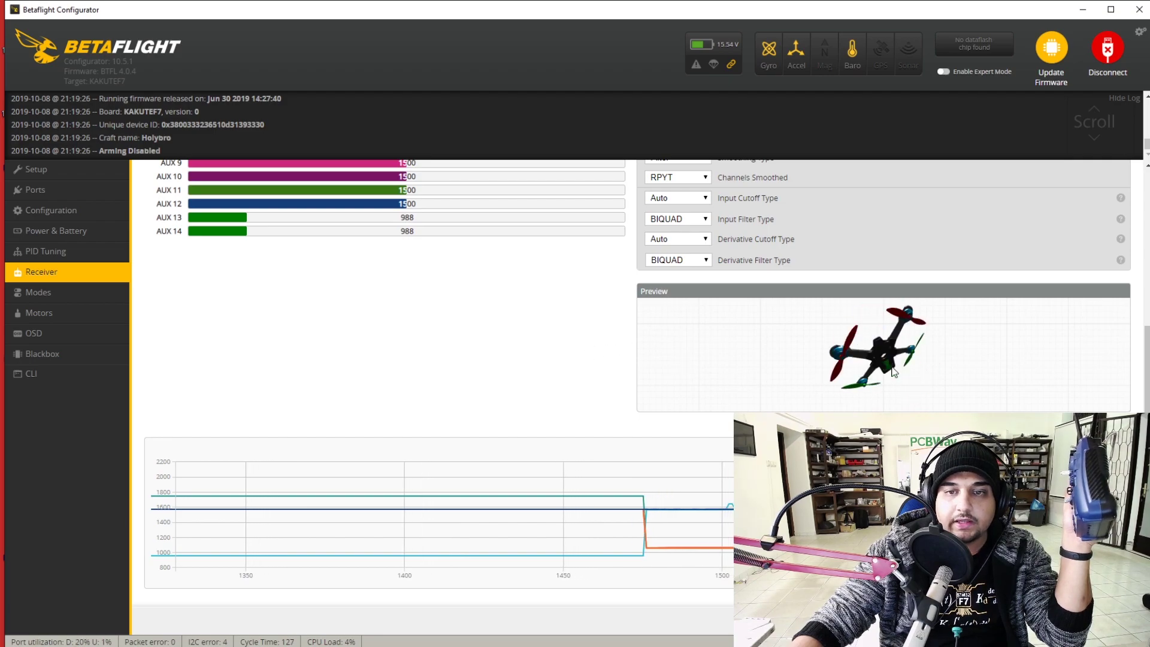
scroll(595, 389, up, 1)
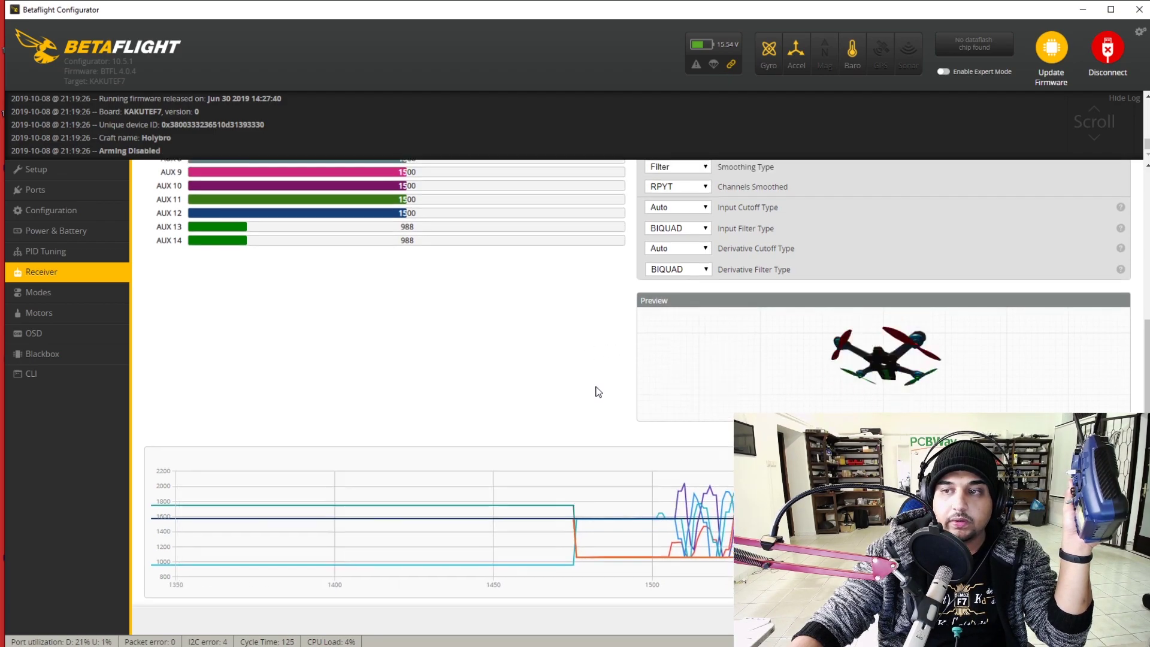
scroll(606, 406, up, 3)
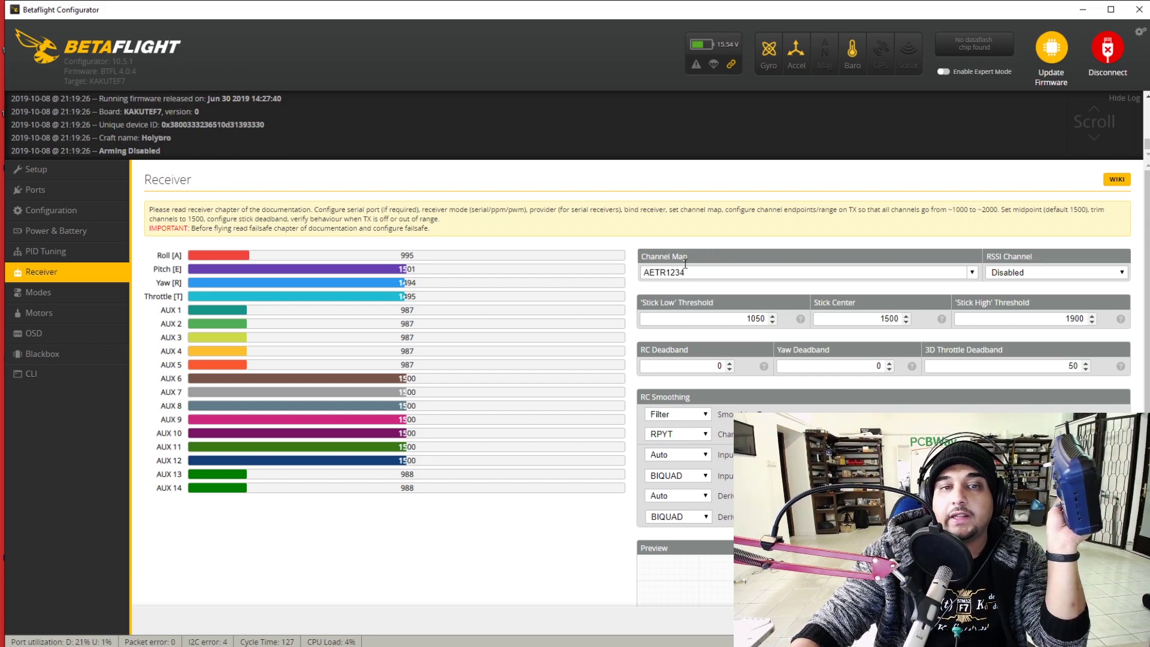
Set the receiver channel map to FrSky / Futaba / Hitec, save it and check the stick response in the model preview.
click(973, 274)
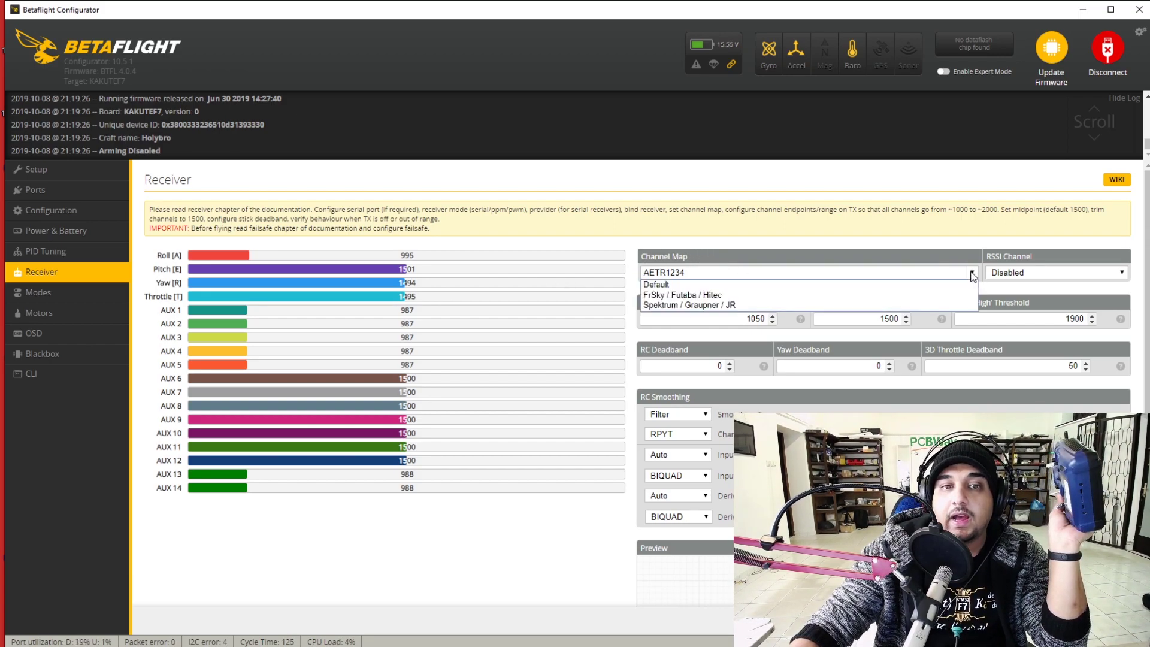
click(953, 294)
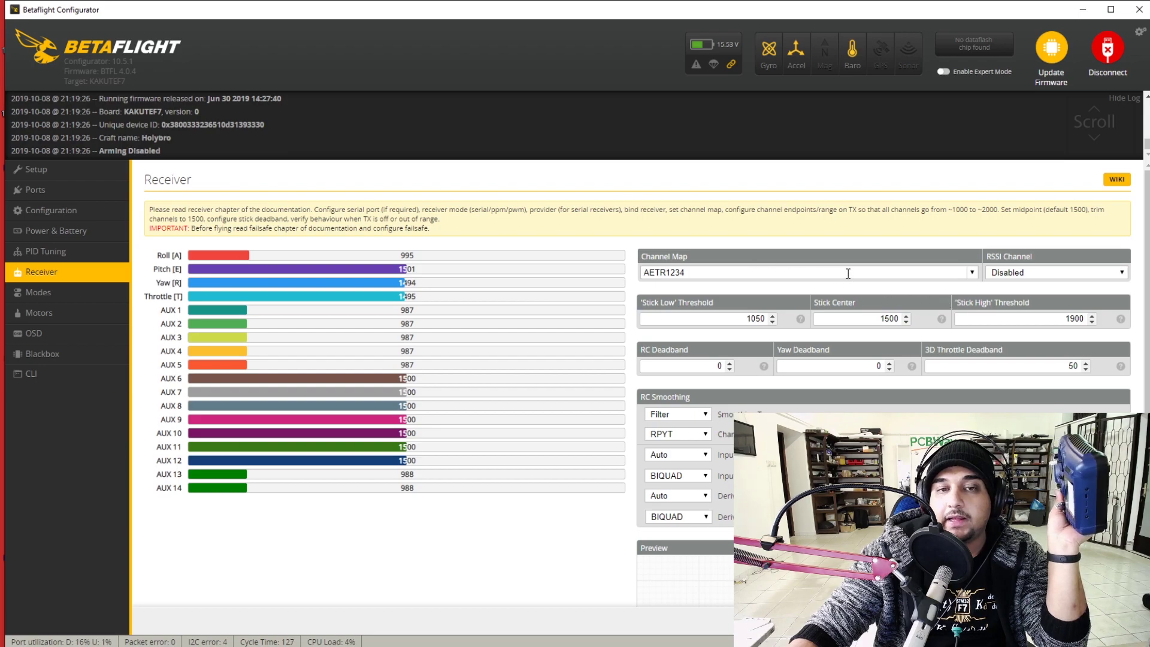
click(974, 274)
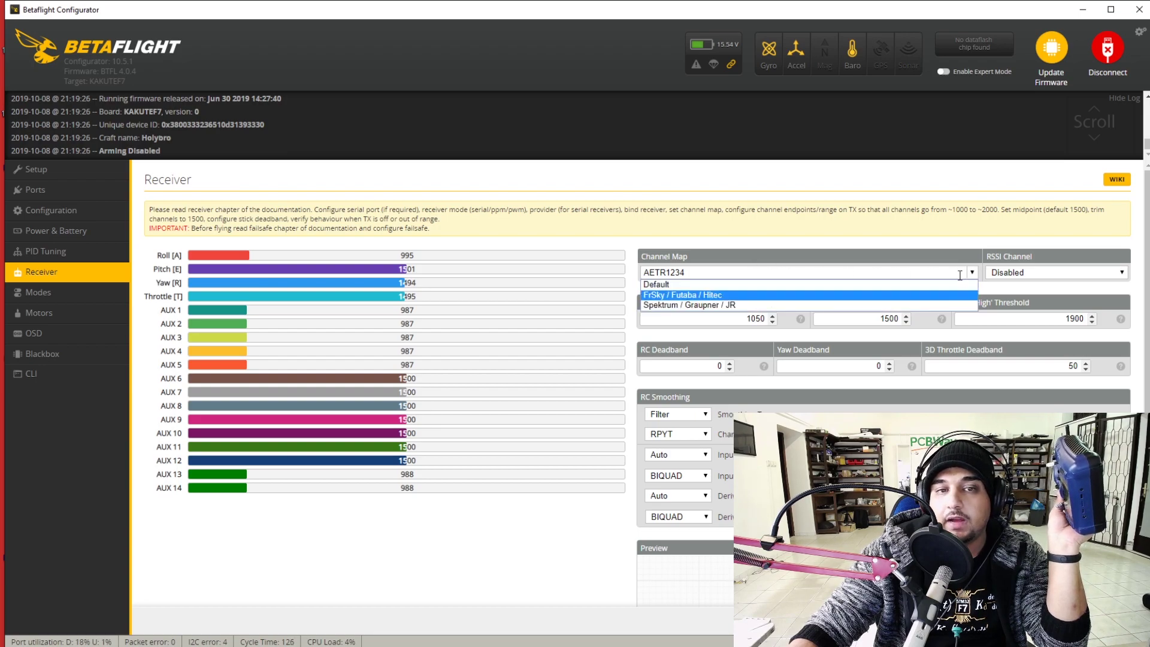
click(923, 296)
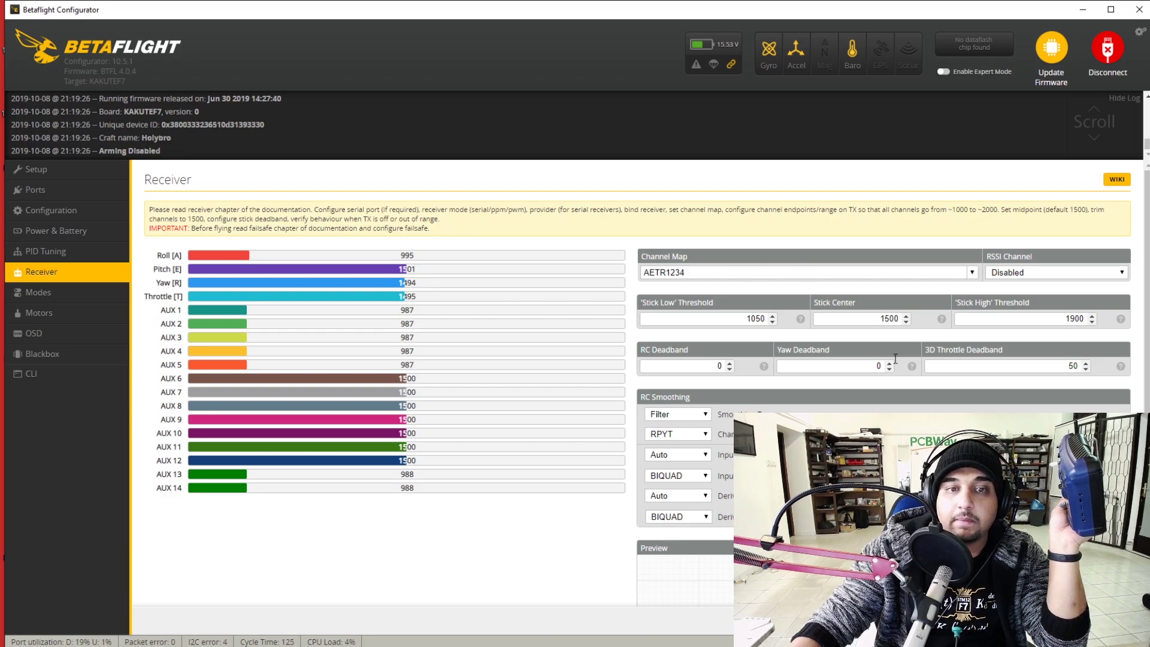
click(1102, 620)
scroll(383, 419, down, 5)
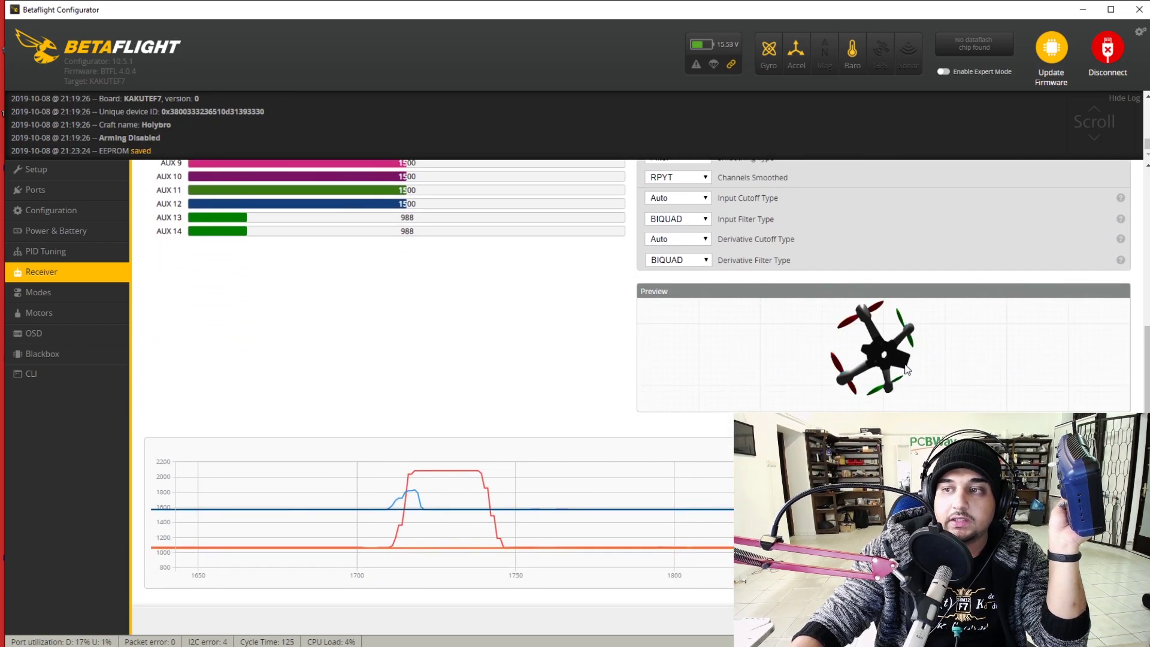
scroll(339, 282, up, 5)
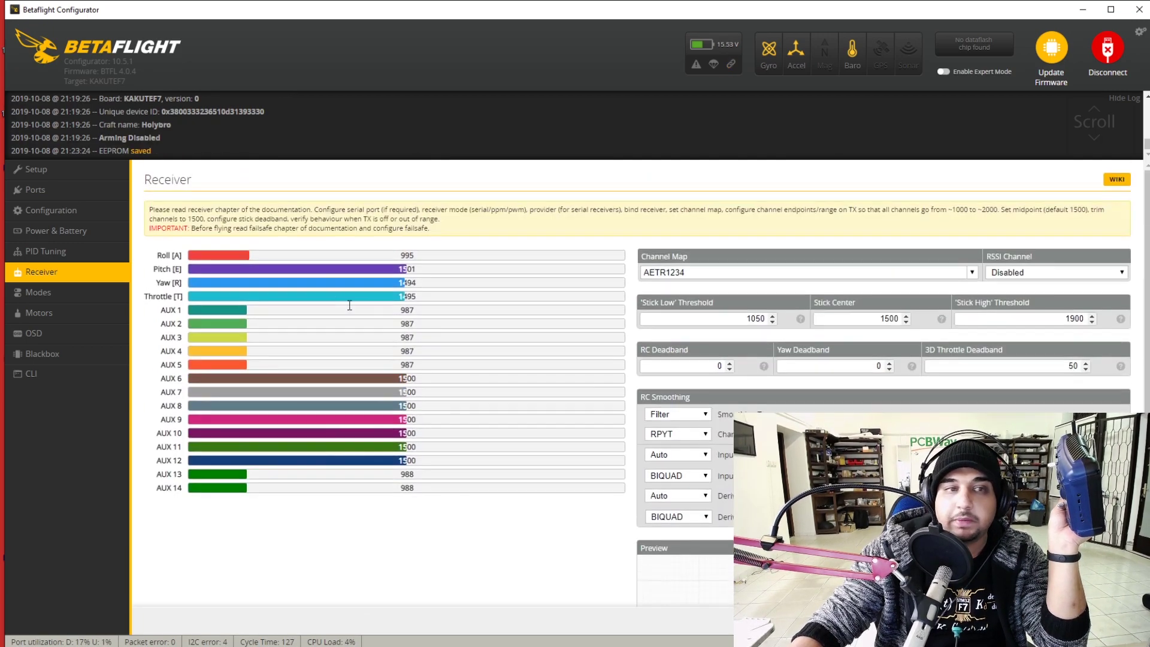
Set the receiver channel map to Spektrum / Graupner / JR (TAER1234) and save it.
click(829, 273)
click(972, 272)
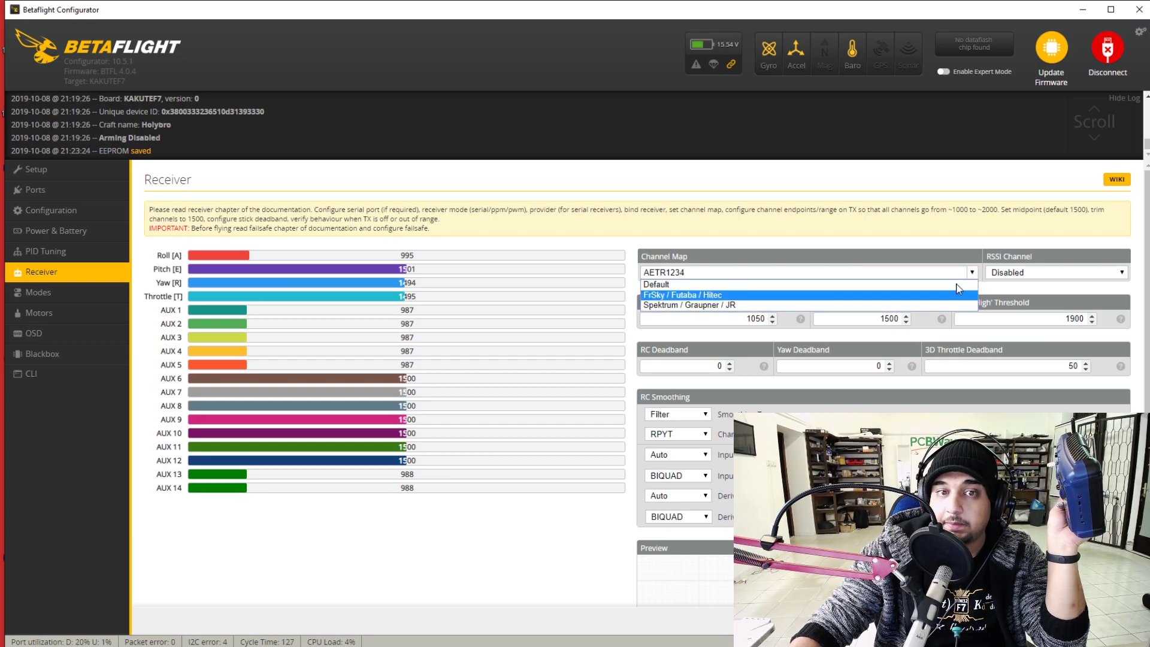
click(741, 306)
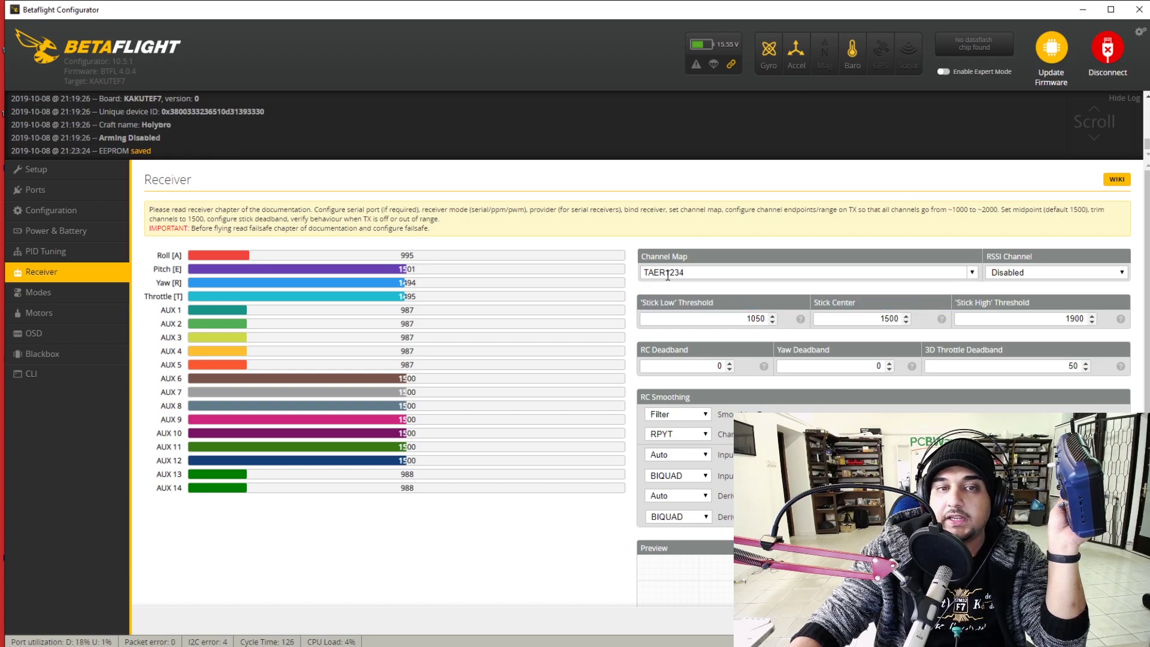
scroll(944, 362, down, 4)
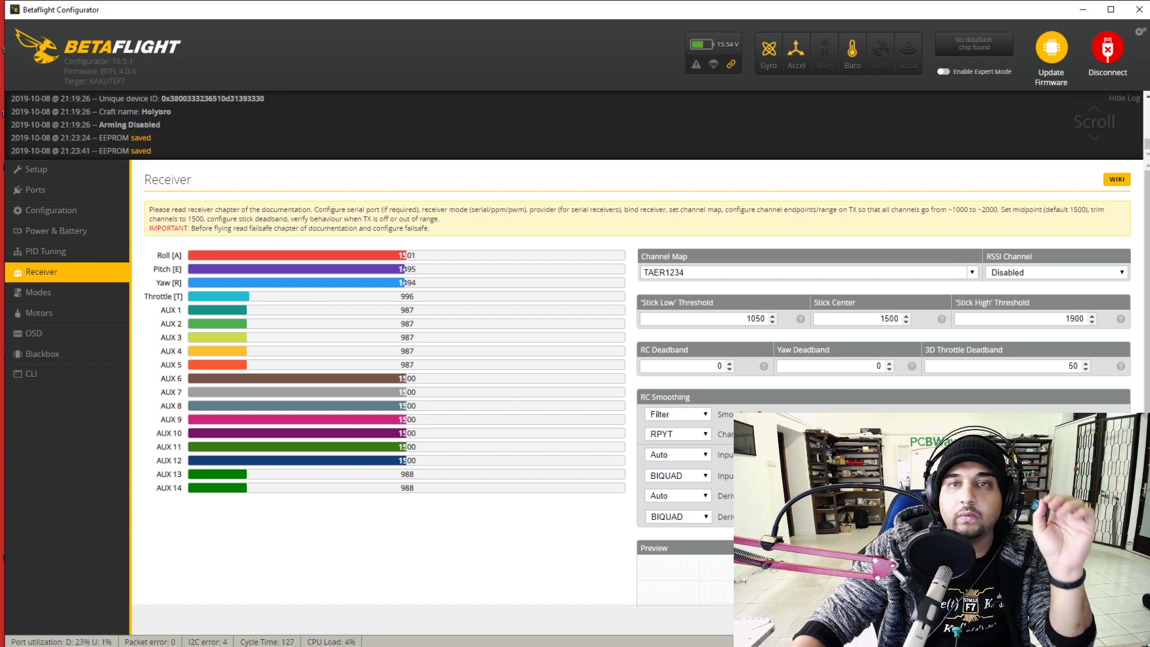
Open the Modes settings and set the ARM range on AUX 1 to 1775–2100.
click(99, 296)
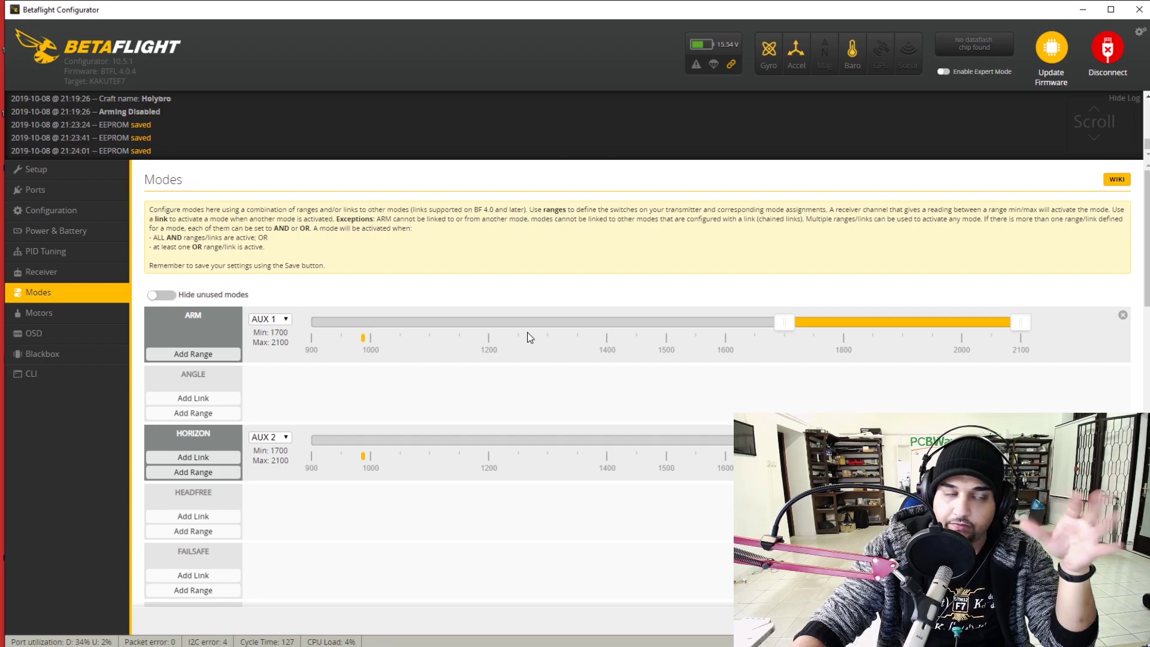
scroll(520, 332, down, 1)
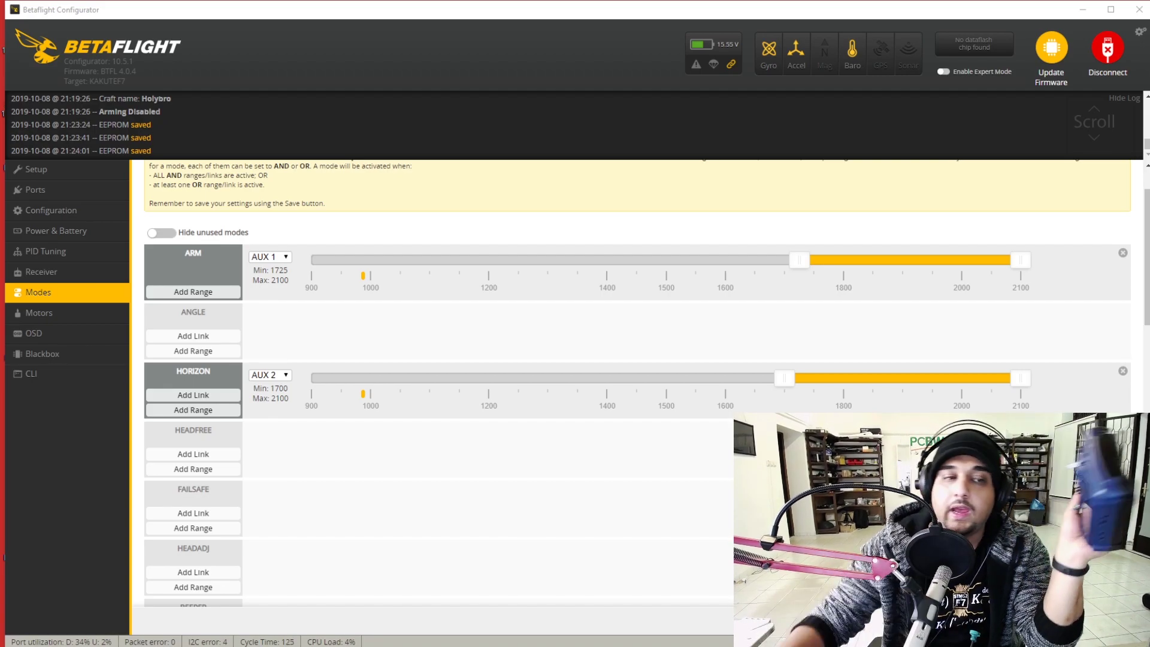
click(280, 262)
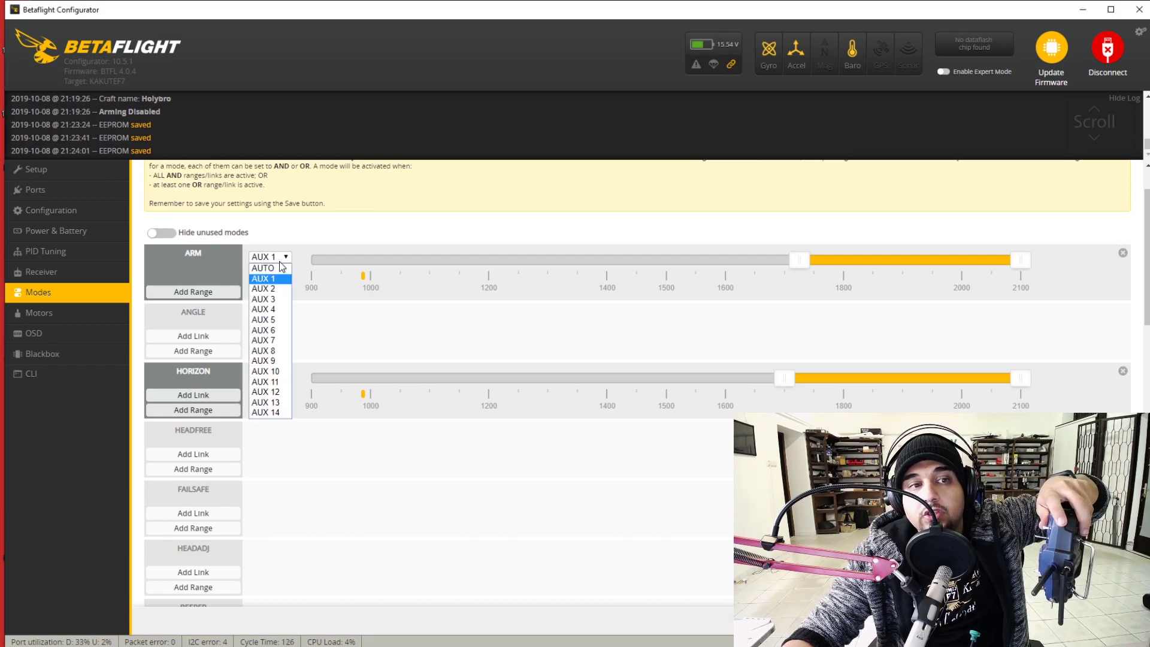
click(281, 266)
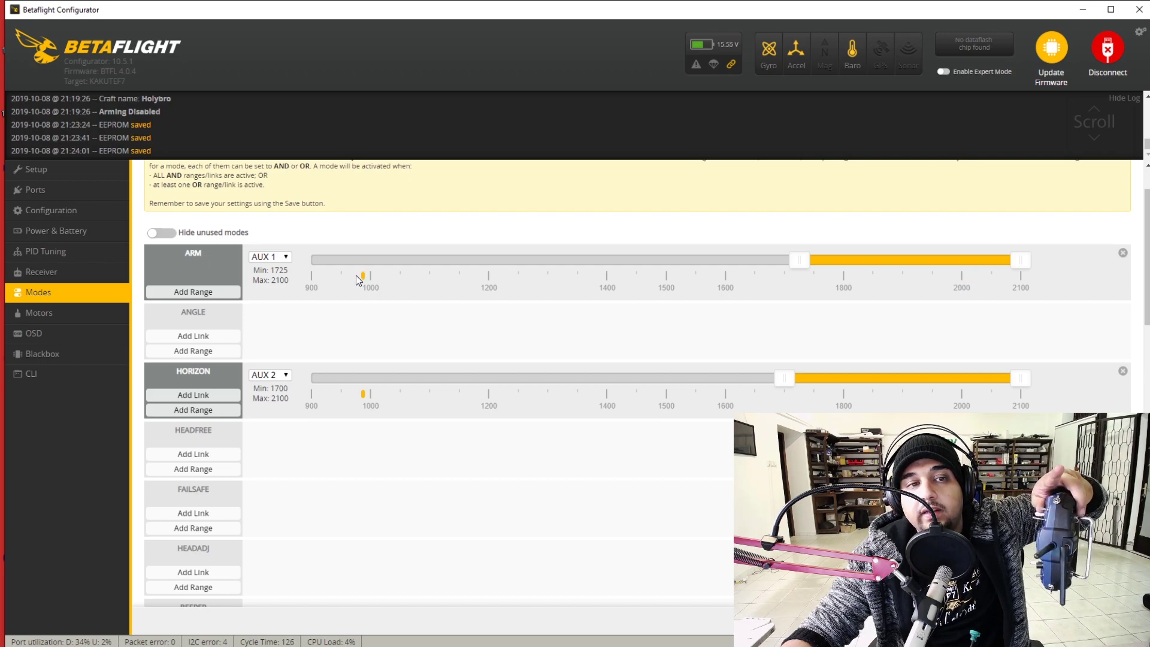
drag(800, 260, 830, 259)
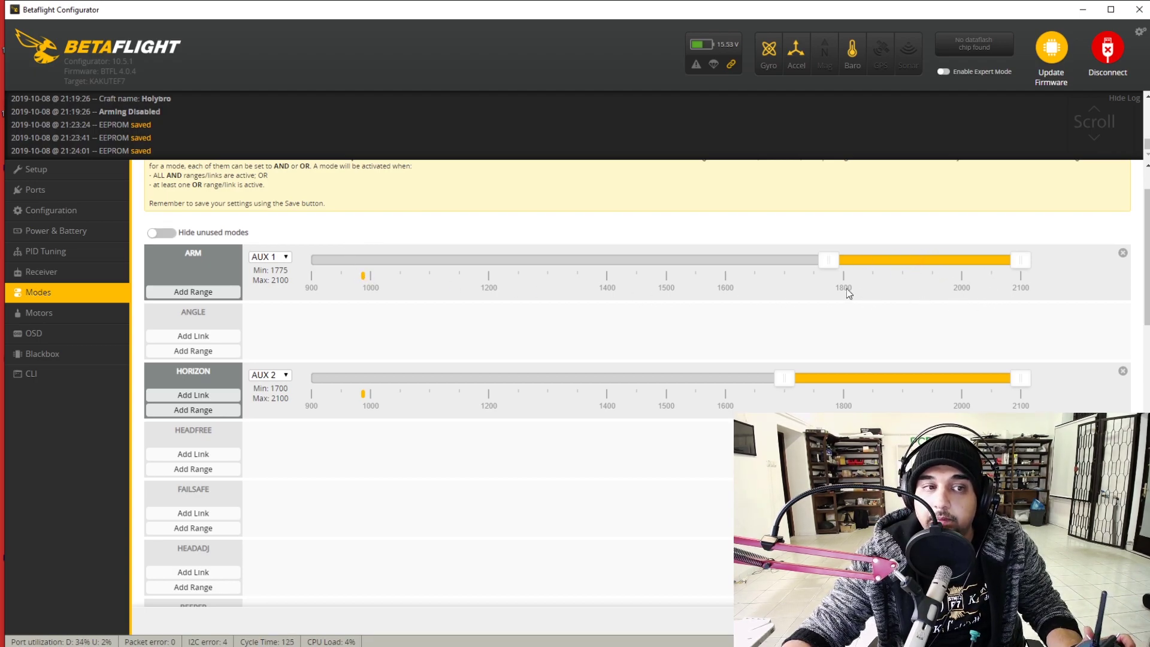
Look through the available modes and remove the existing AUX 2 range from the HORIZON mode.
scroll(503, 281, down, 3)
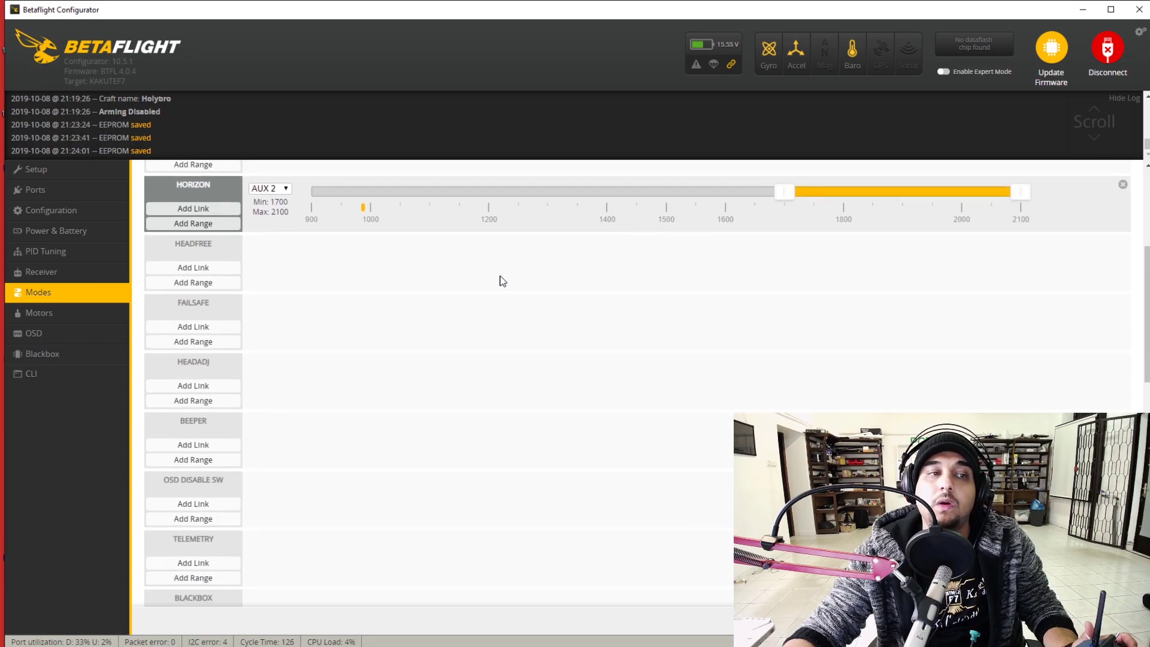
scroll(503, 282, up, 2)
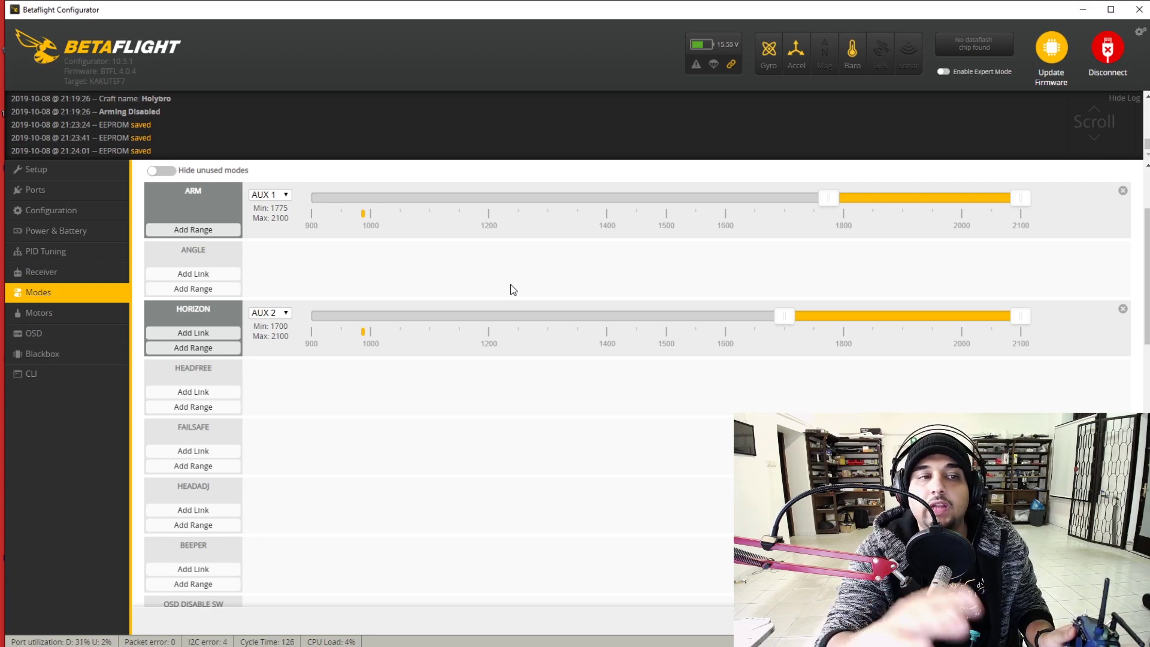
click(1122, 310)
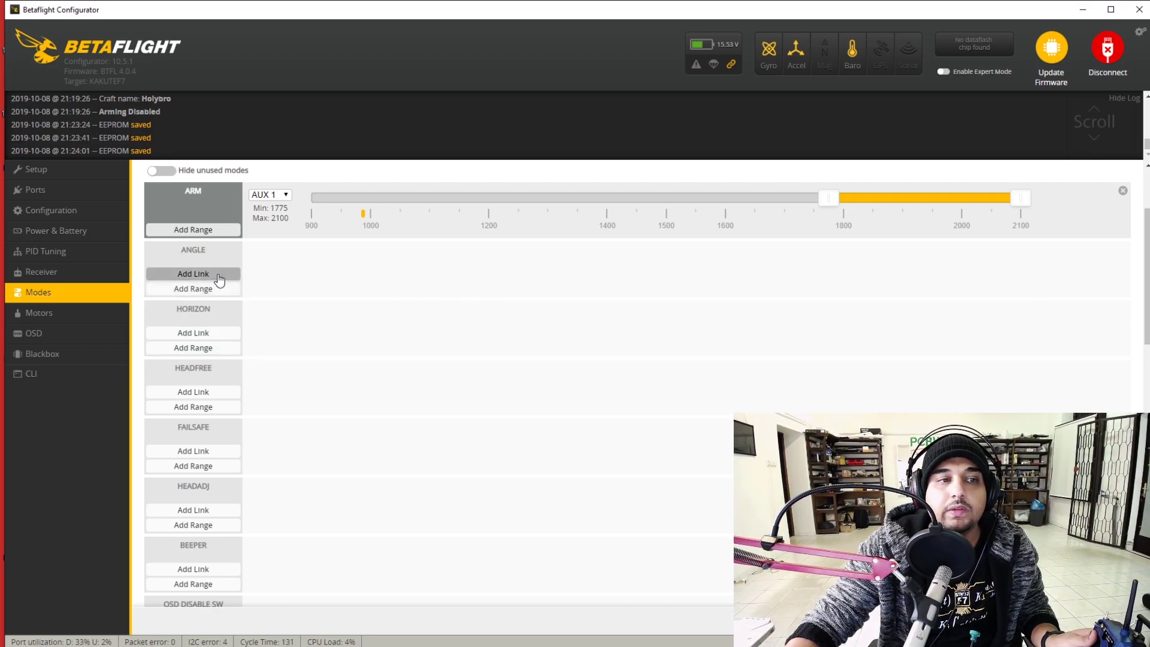
click(219, 274)
click(311, 257)
click(326, 256)
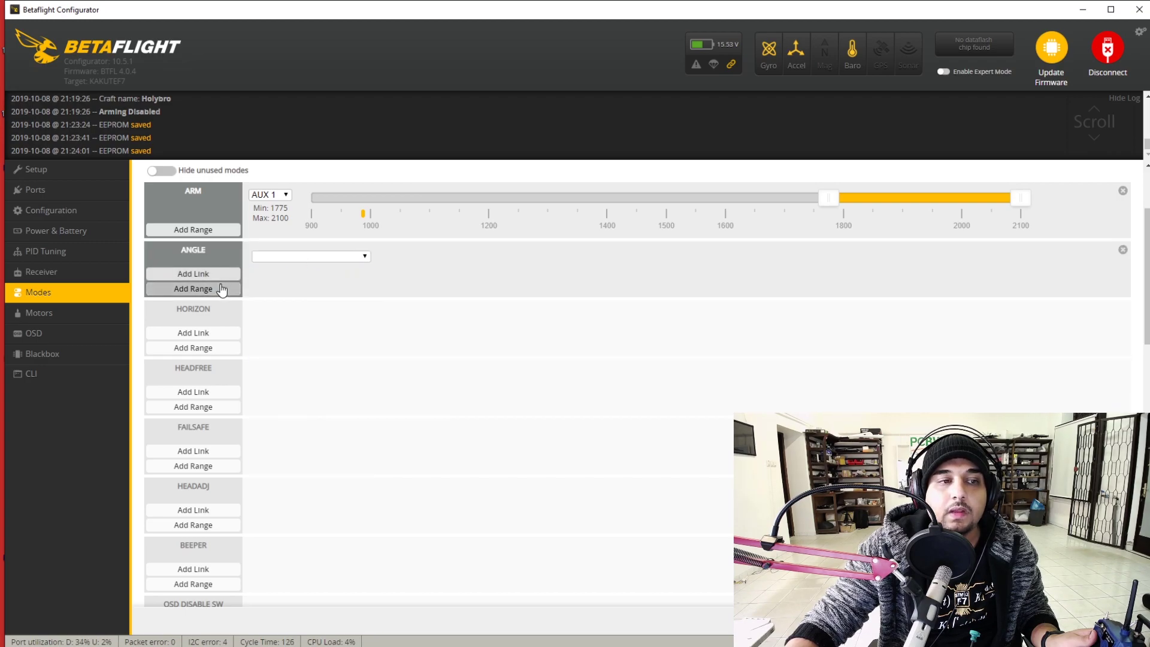
click(1122, 250)
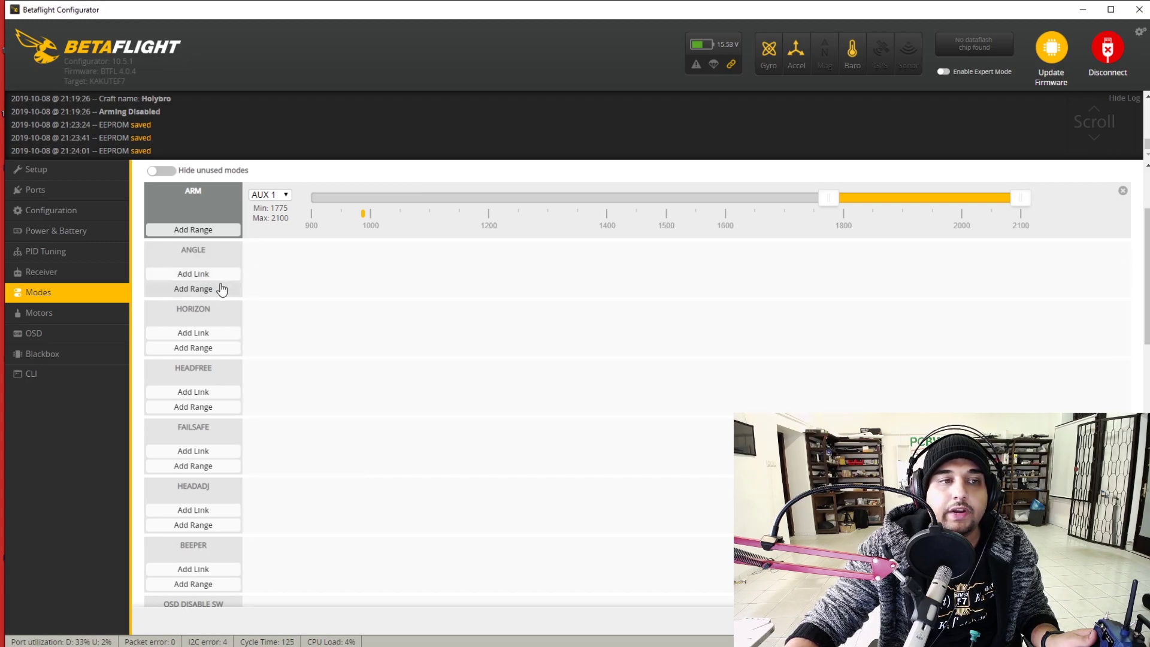
Add a range to the ANGLE mode on AUX 2, spanning 900–1300.
click(192, 289)
click(285, 254)
click(307, 260)
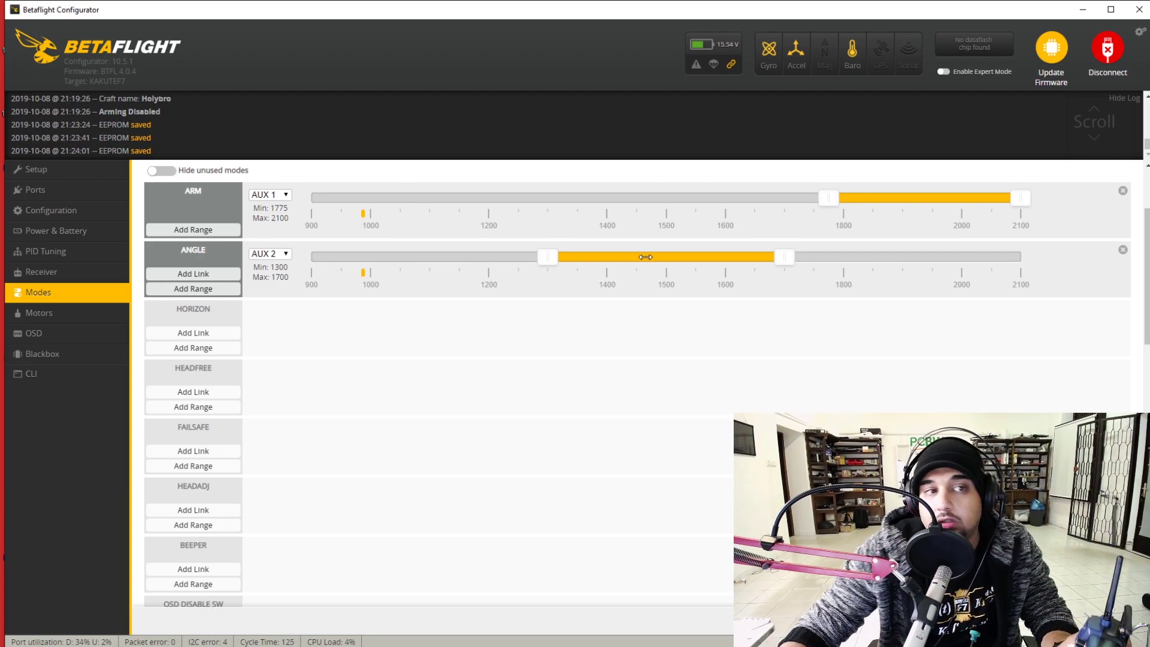
drag(682, 255, 451, 249)
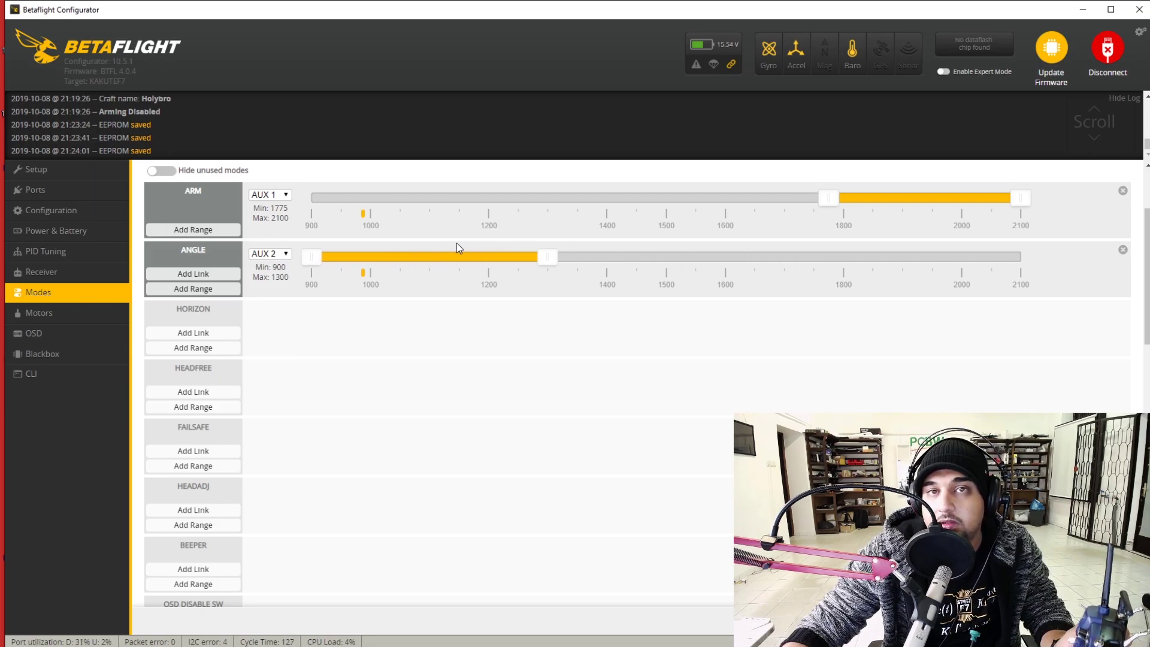
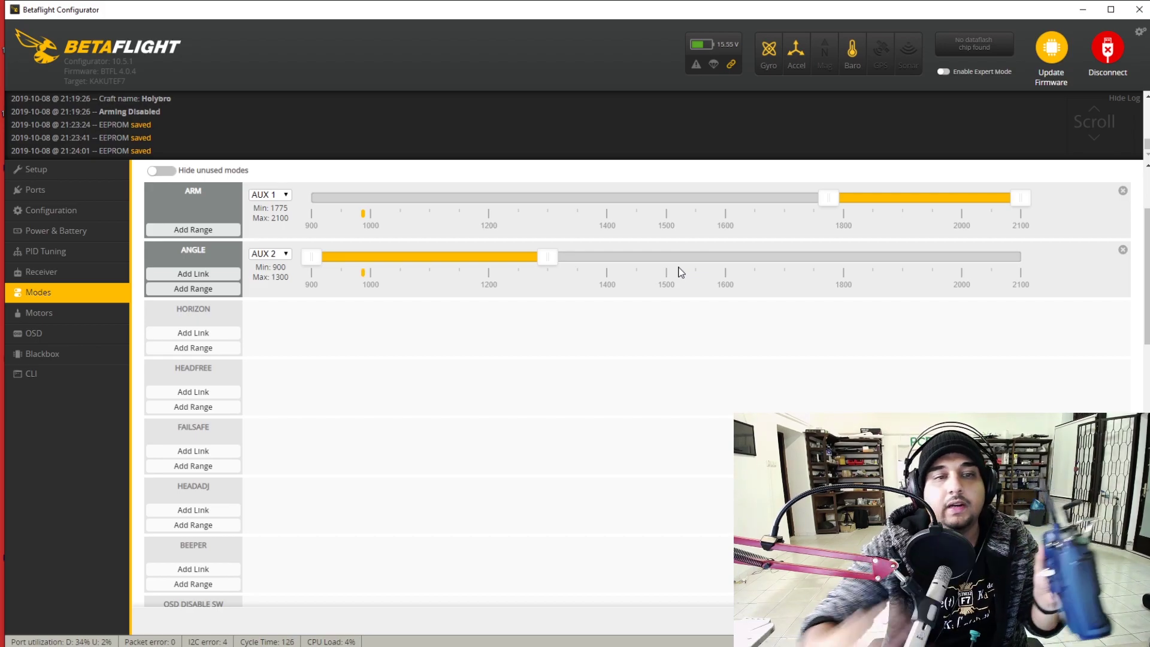
Add a 1300–1700 range on AUX 2 to the HORIZON mode and remove it again.
click(226, 346)
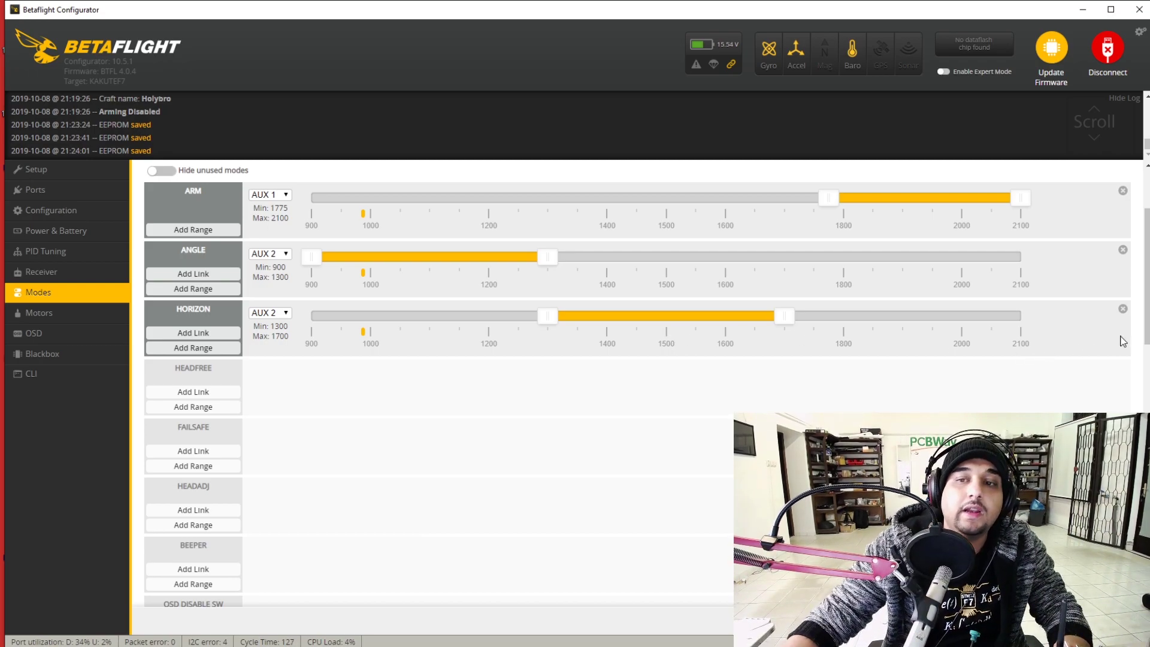
click(1123, 309)
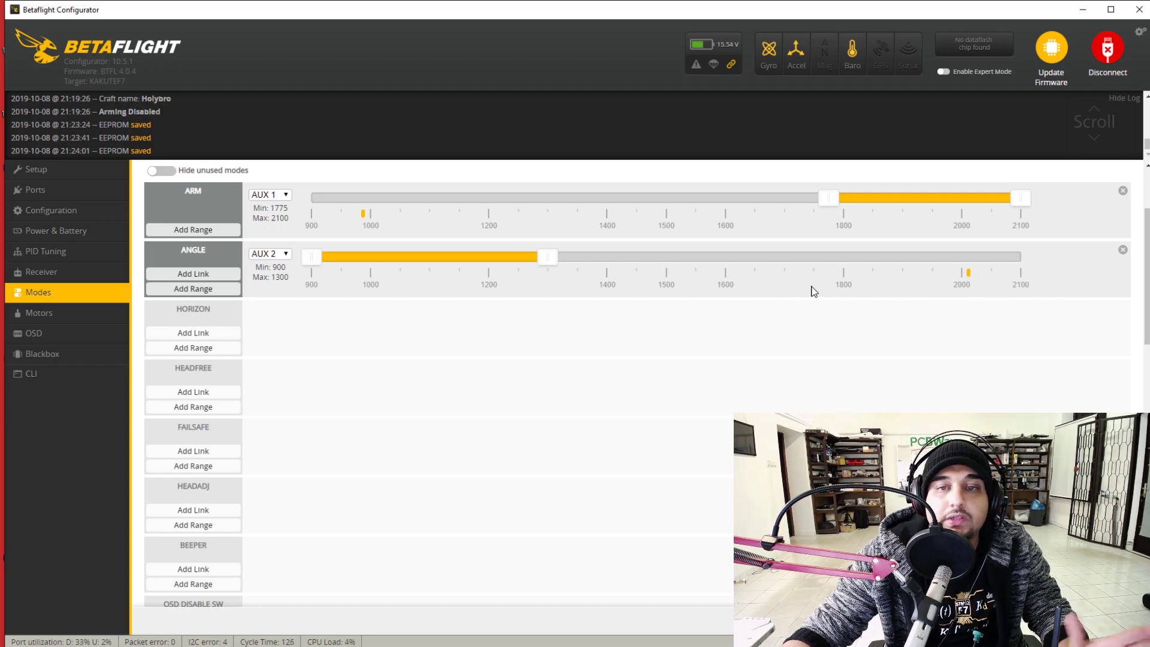
Add a range to the BEEPER mode on AUX 3, spanning 1700–2100.
scroll(811, 289, down, 1)
scroll(261, 283, down, 2)
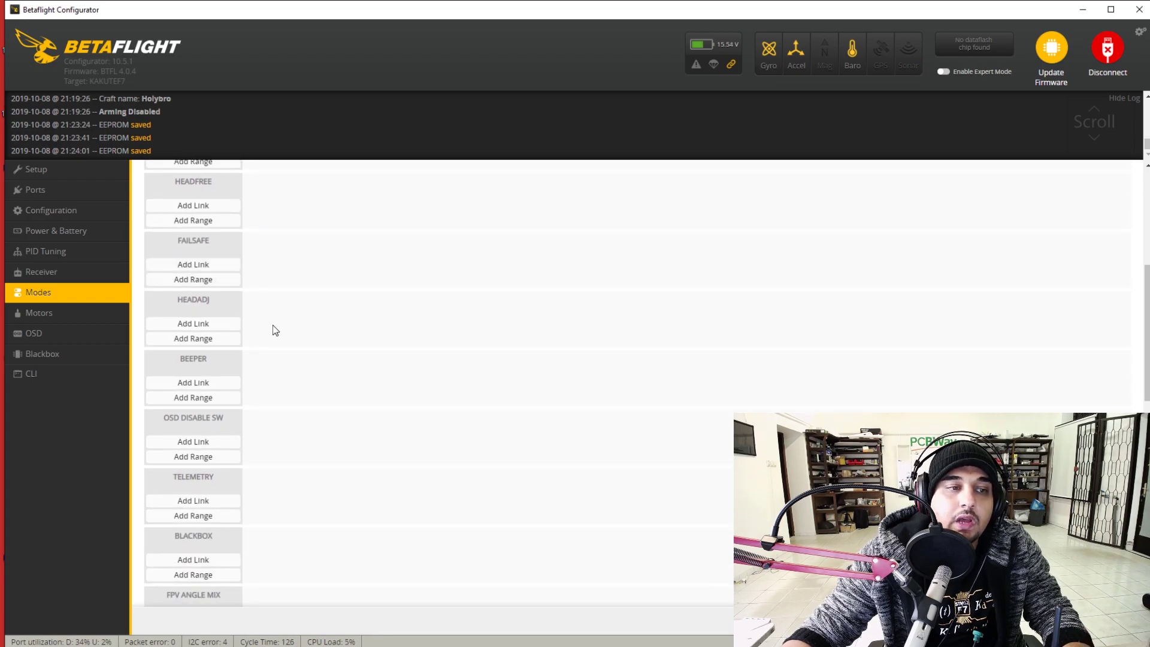
scroll(273, 324, down, 2)
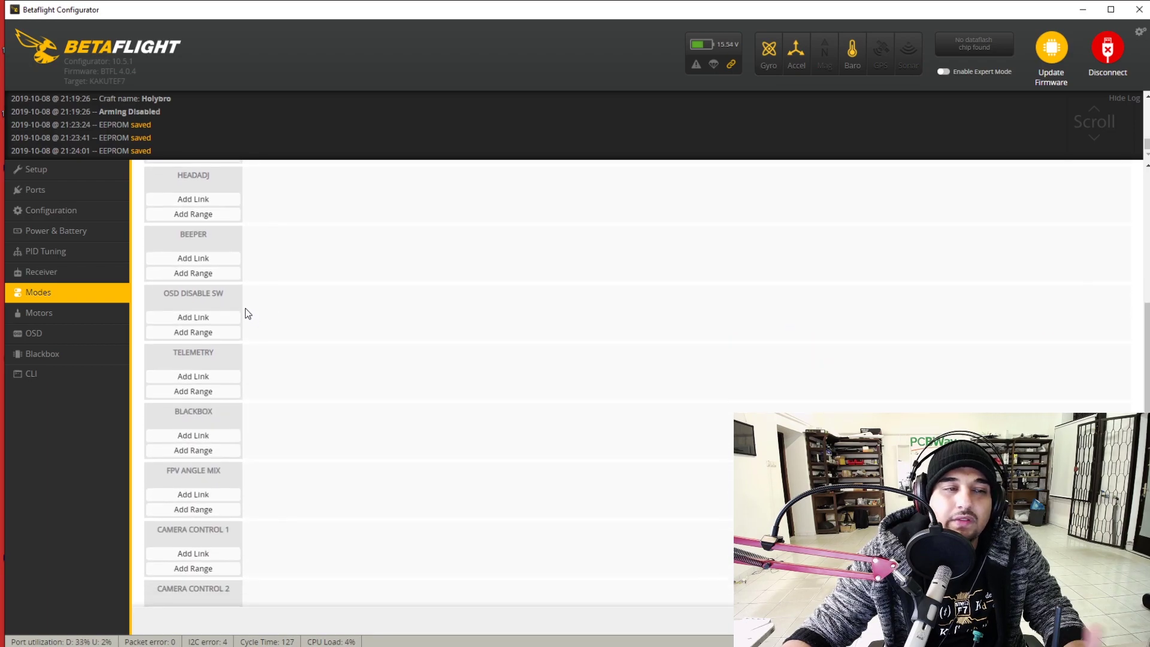
click(226, 272)
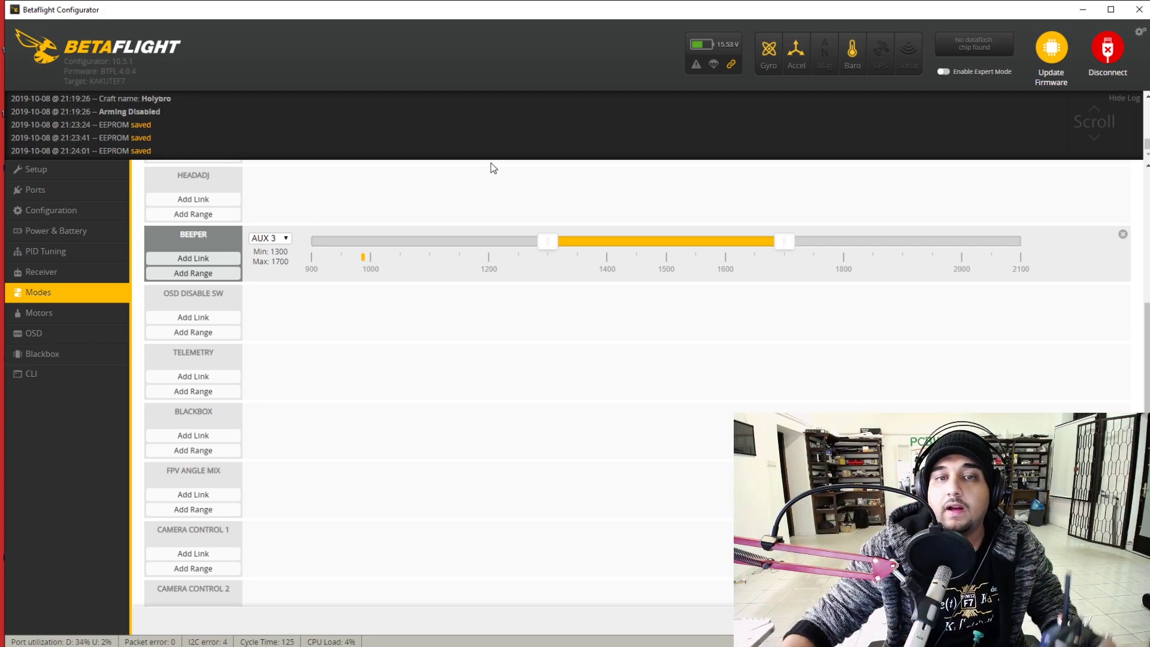
drag(652, 242, 881, 250)
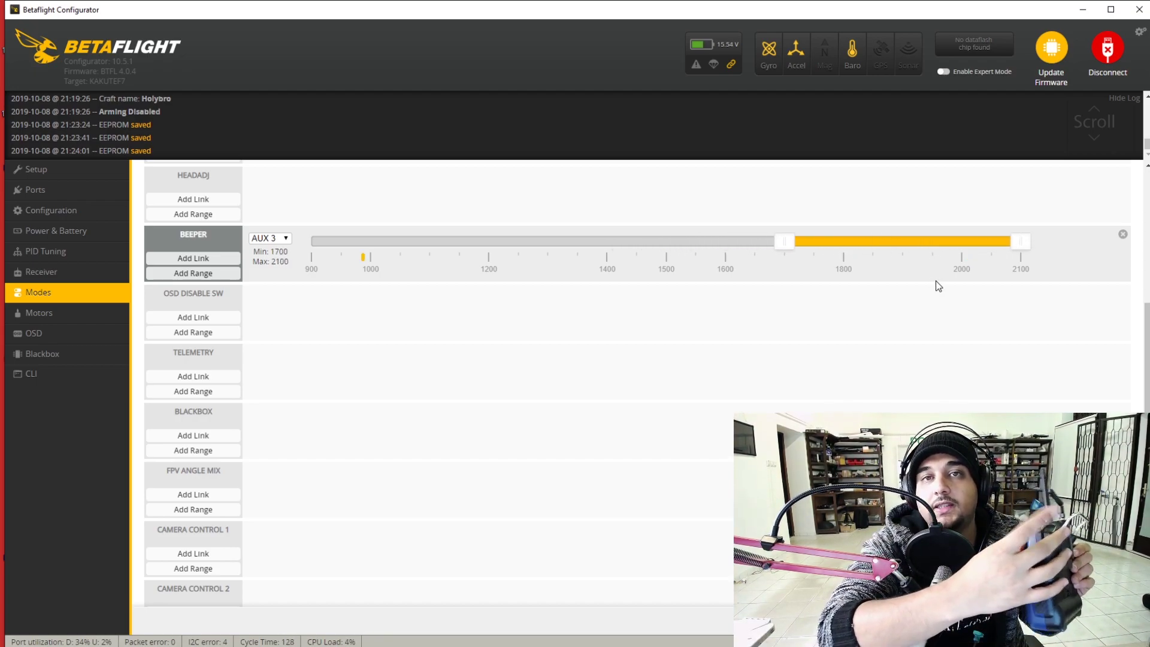
drag(898, 243, 993, 225)
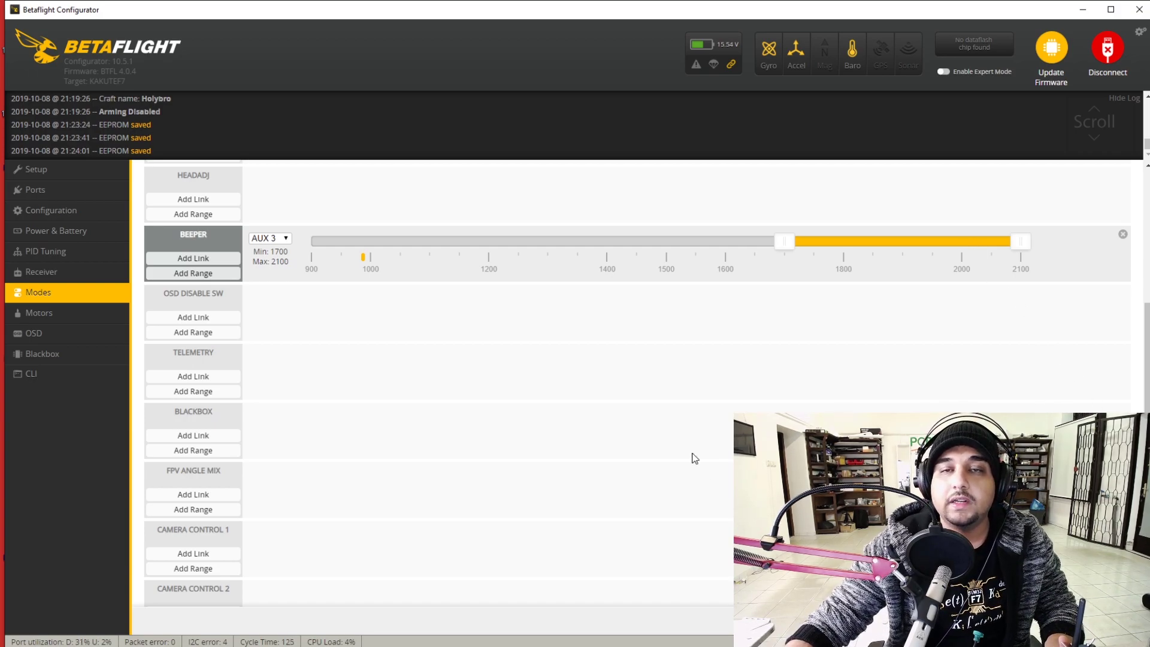
Look through the remaining flight modes down to LAUNCH CONTROL and recheck the ARM and ANGLE ranges.
scroll(282, 267, down, 2)
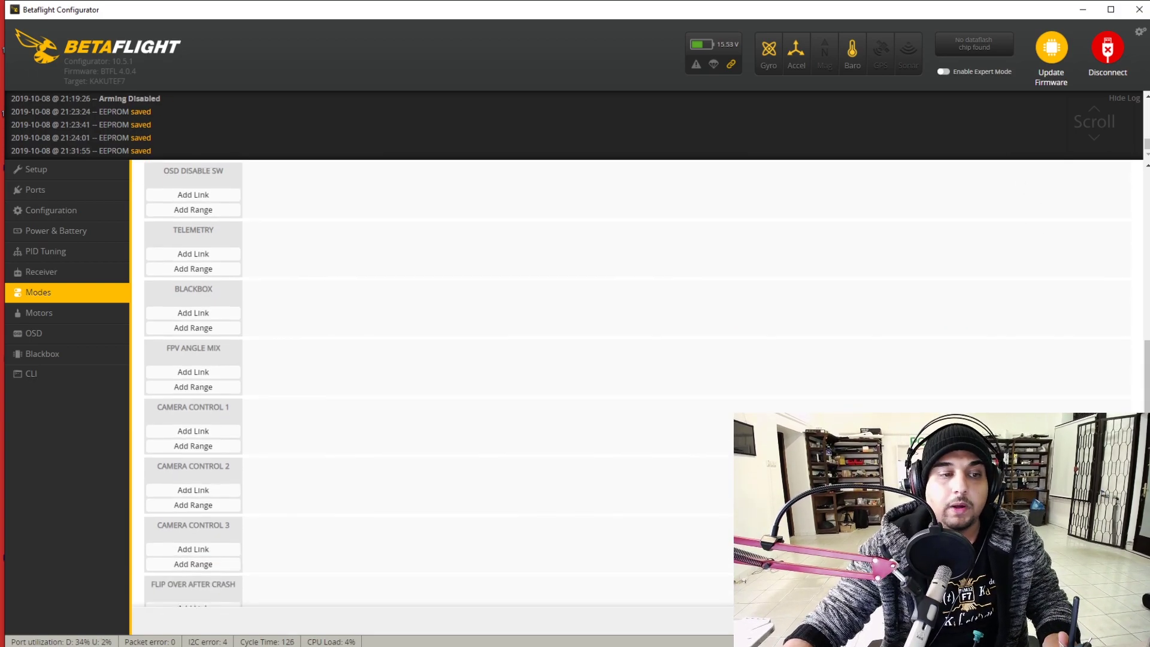
scroll(223, 262, down, 1)
scroll(227, 263, down, 3)
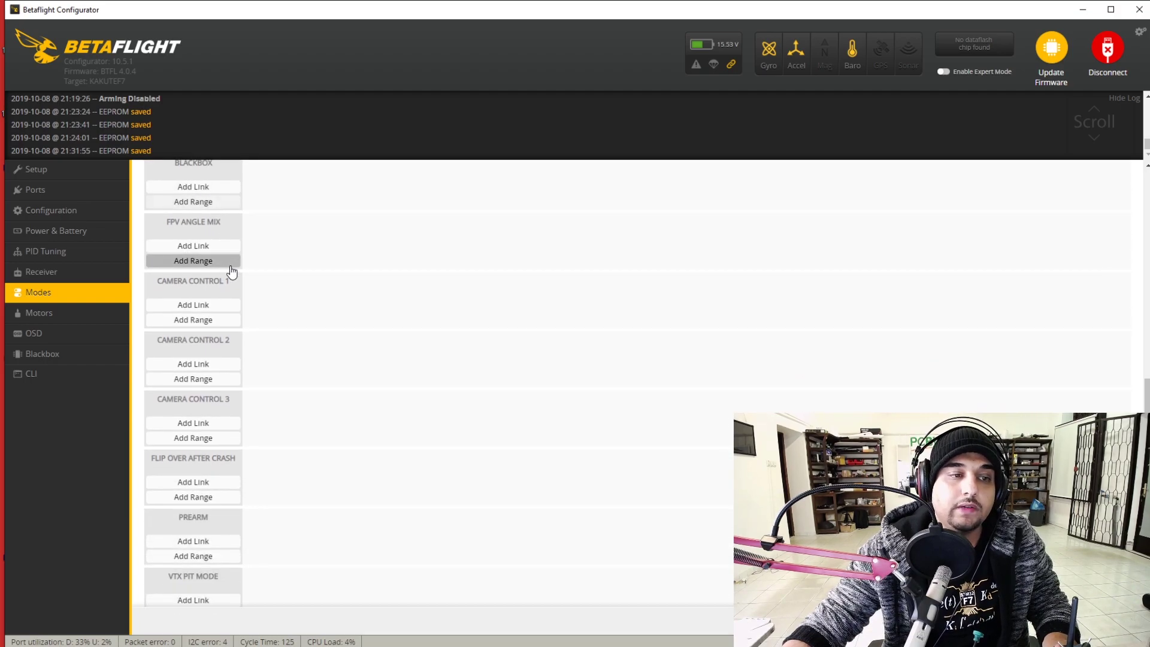
scroll(267, 315, down, 2)
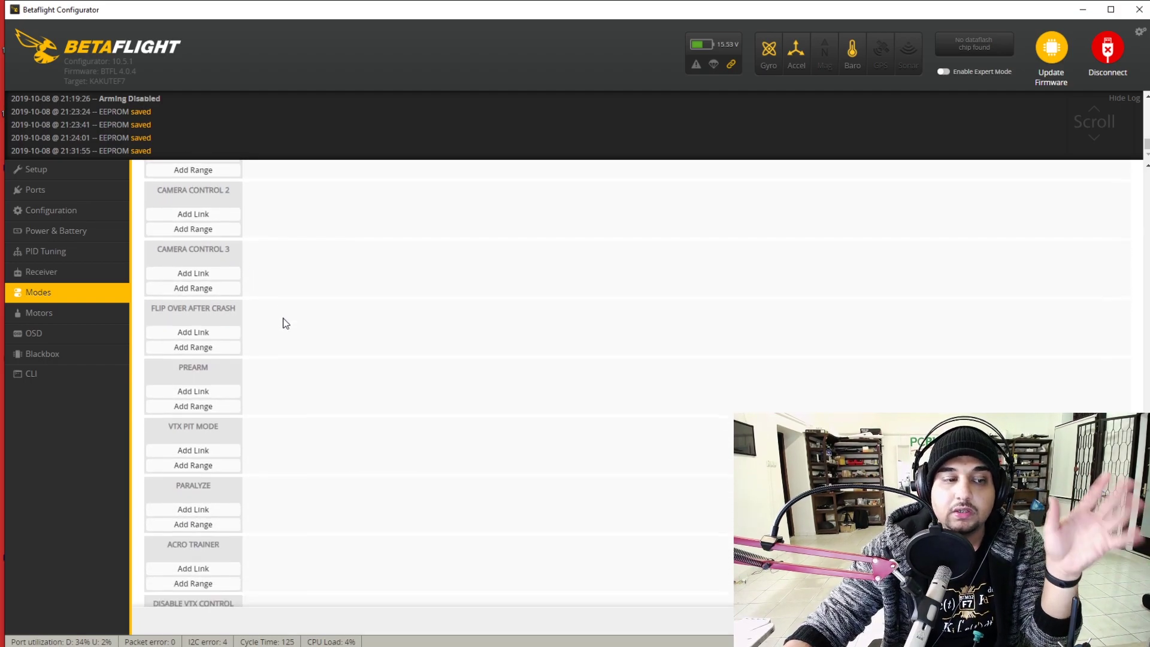
scroll(285, 323, down, 1)
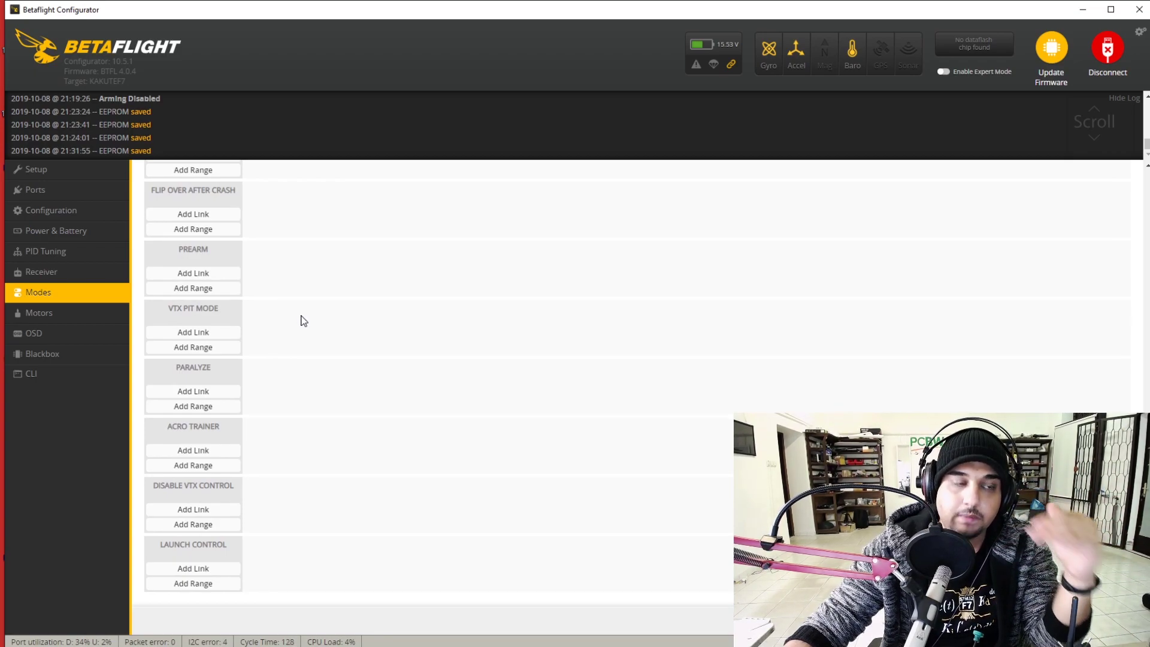
scroll(268, 329, up, 15)
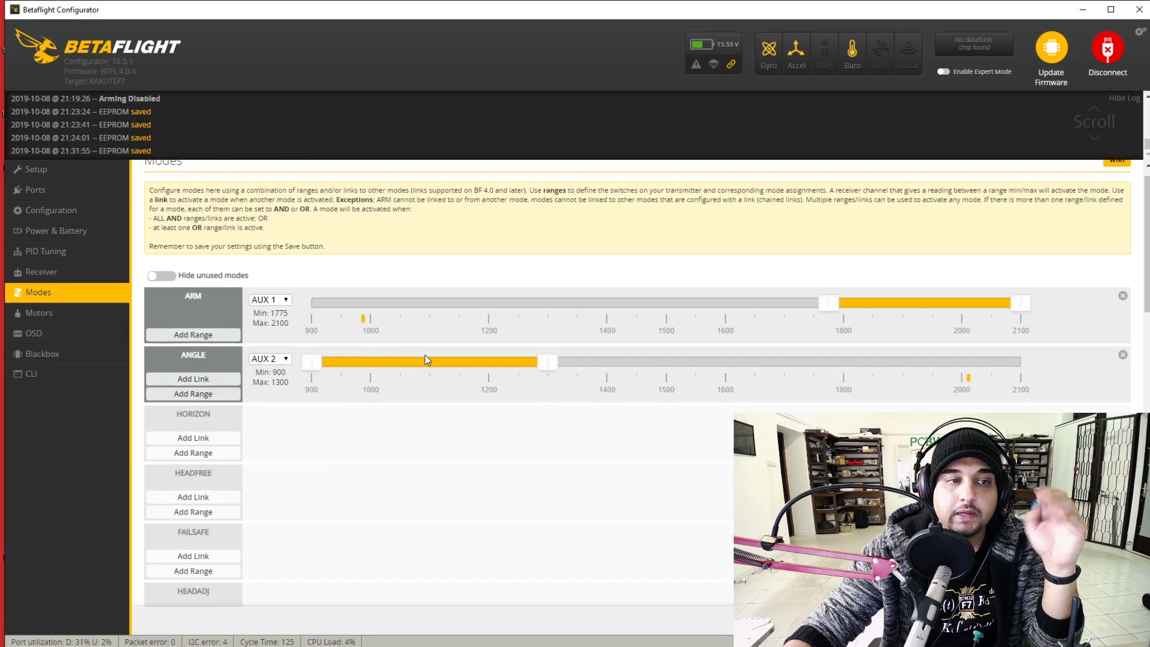
scroll(428, 354, down, 1)
scroll(425, 353, up, 2)
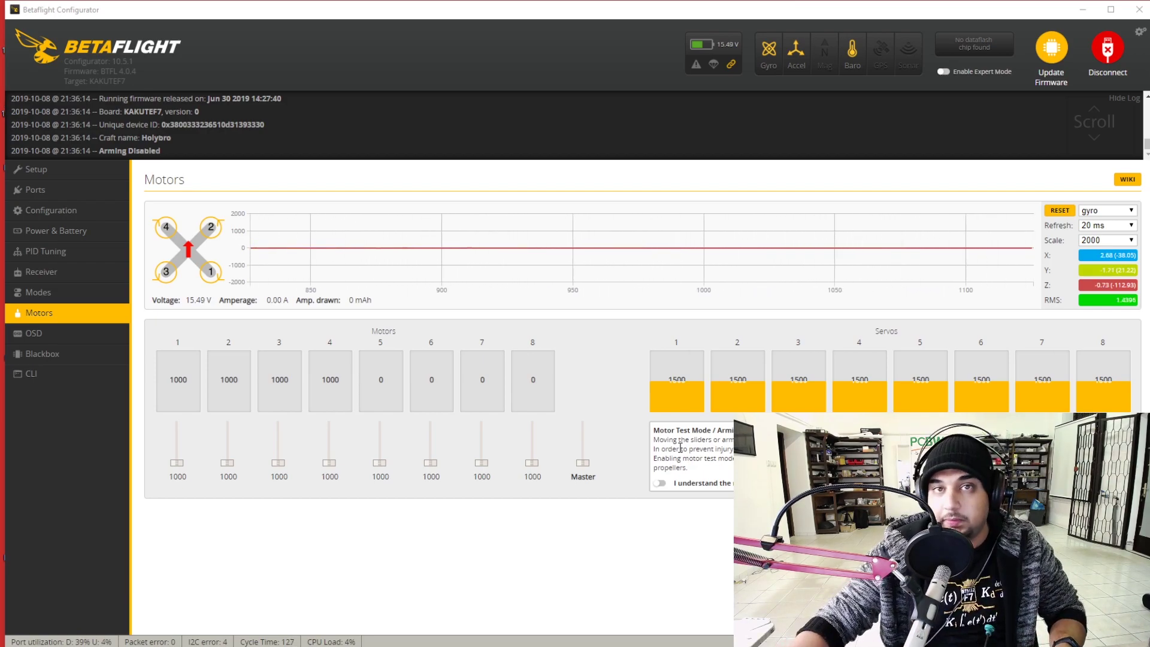
Enable motor test mode, spin motor 1 at about 1062 to check its rotation direction, and stop it.
click(660, 483)
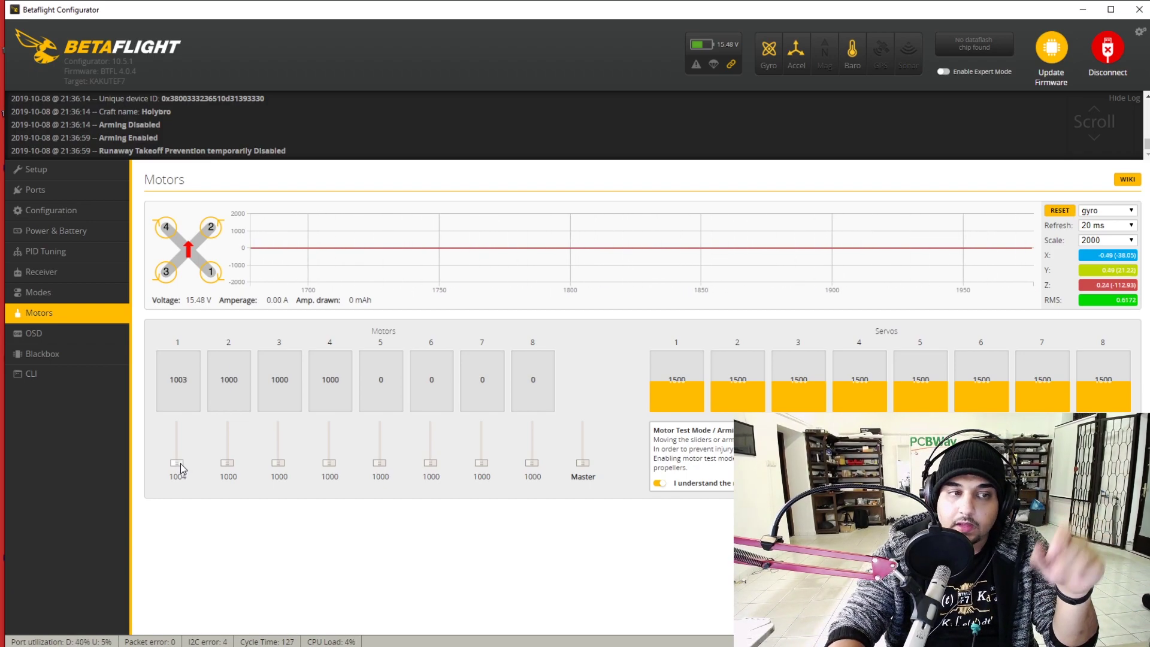
drag(180, 468, 181, 464)
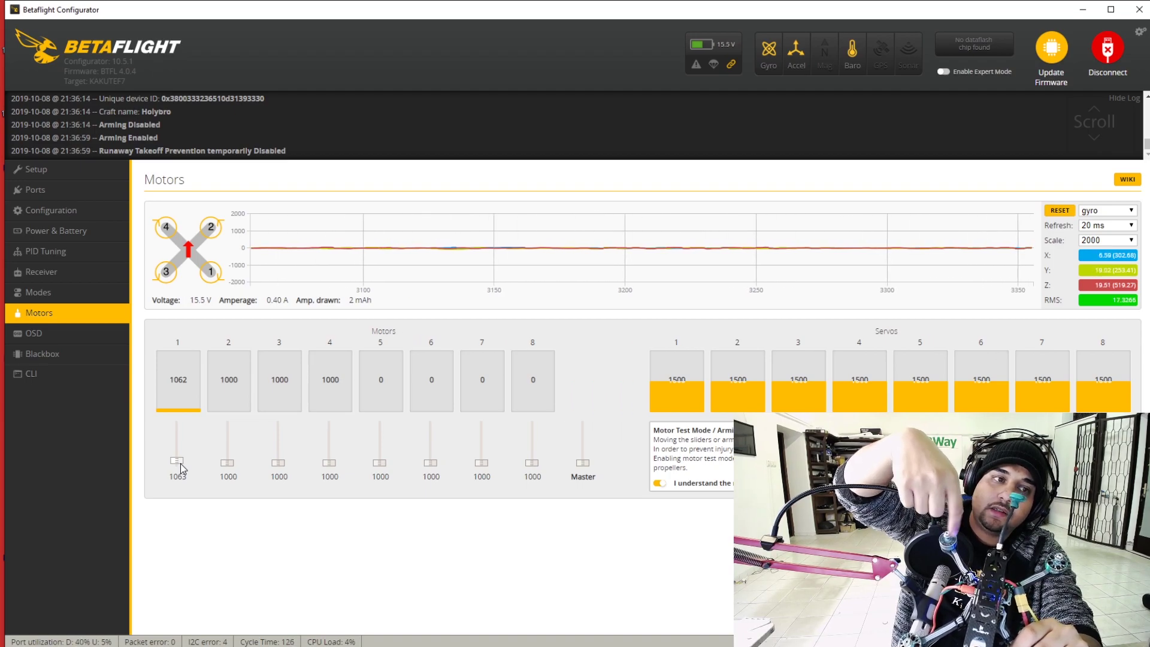
drag(181, 469, 181, 490)
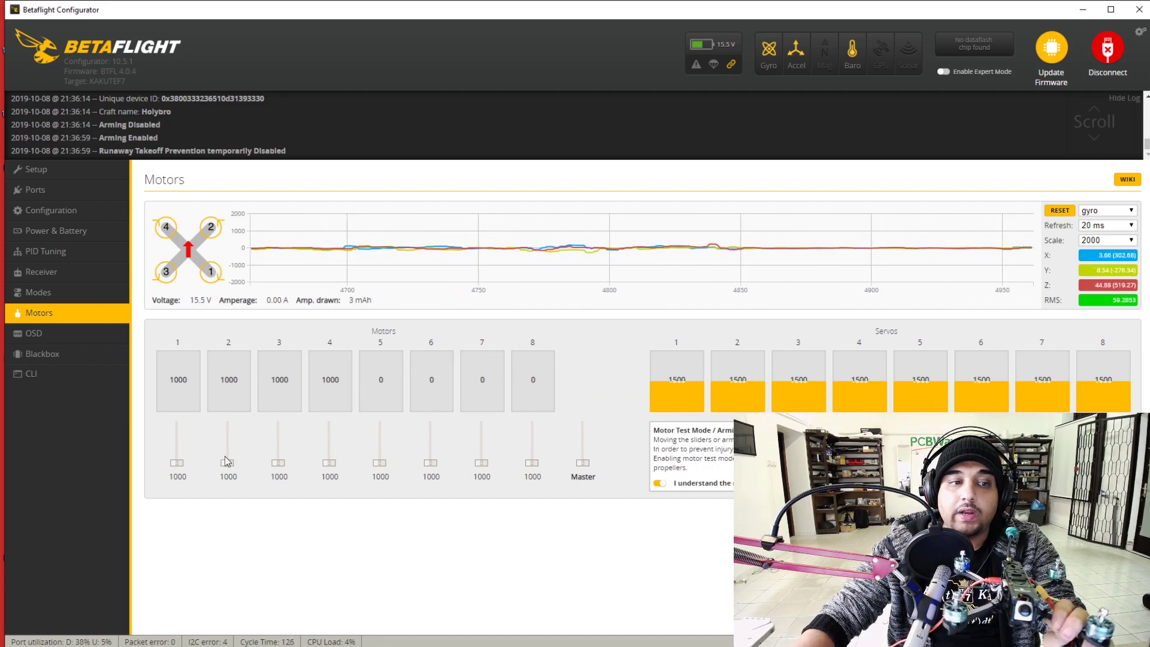
Spin motor 2 at about 1052 to check its rotation direction and stop it.
scroll(224, 469, up, 2)
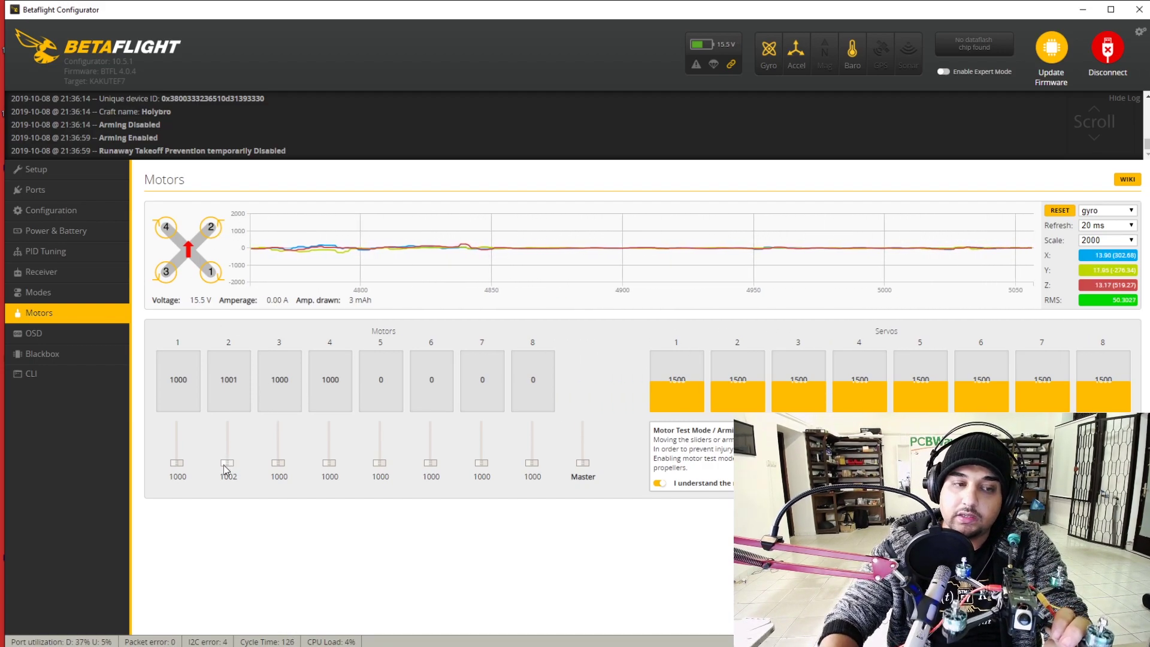
scroll(225, 469, up, 3)
scroll(225, 469, up, 3)
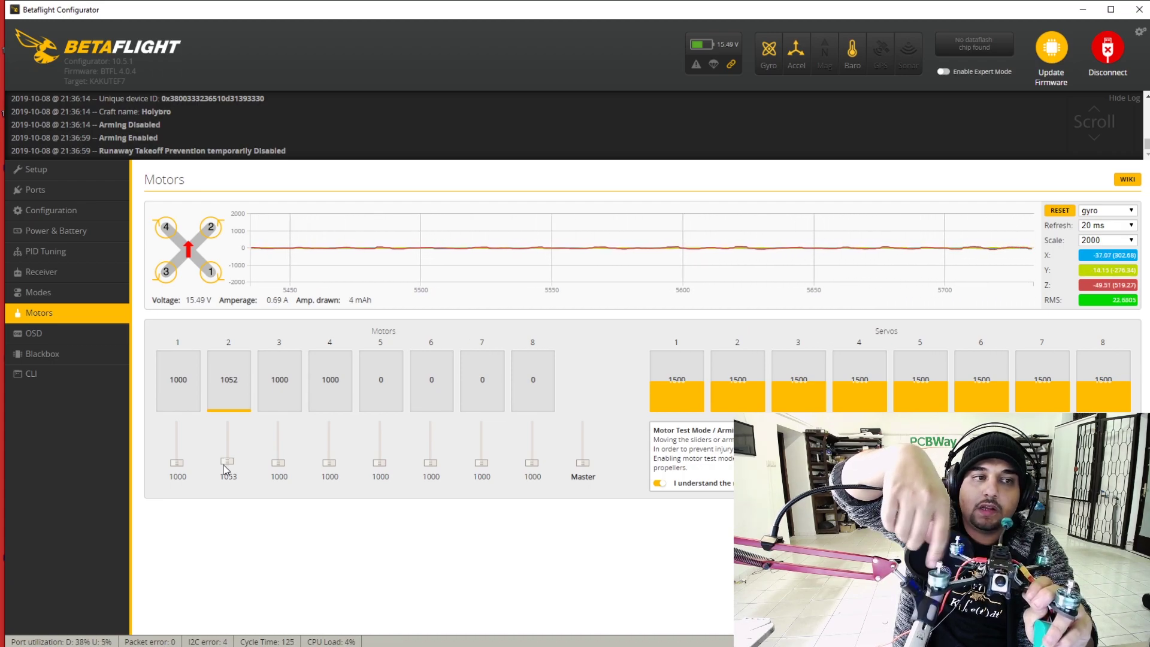
drag(225, 469, 226, 490)
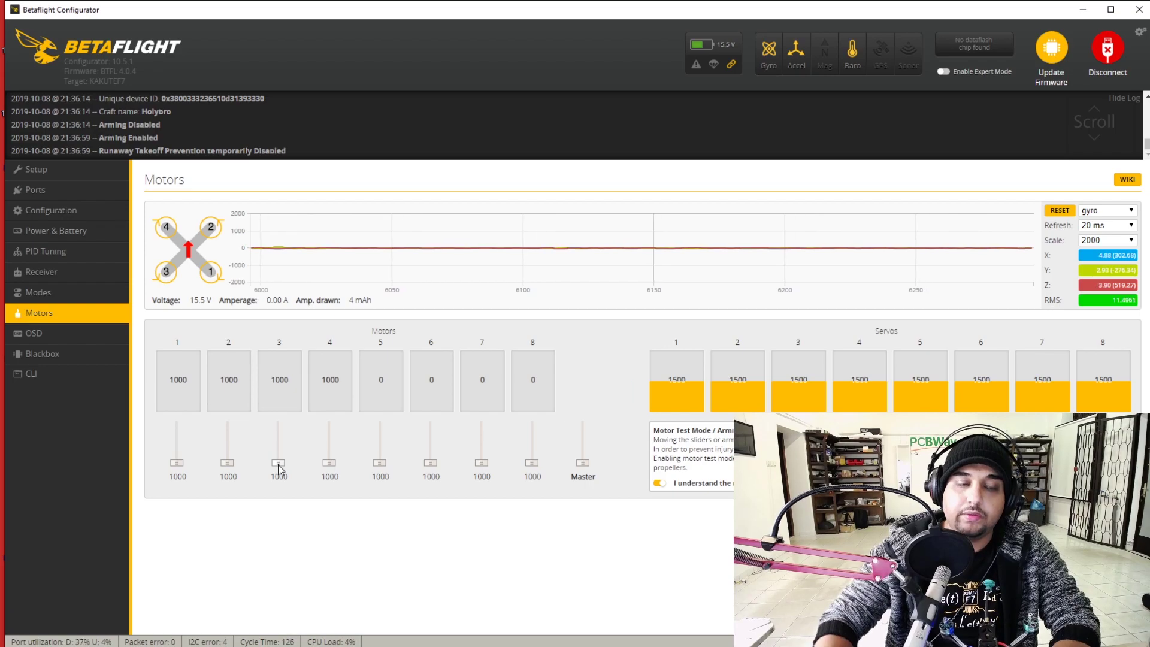
Test motor 3 at about 1043 and motor 4 at about 1058, stopping each, and disable motor test mode.
drag(279, 469, 279, 468)
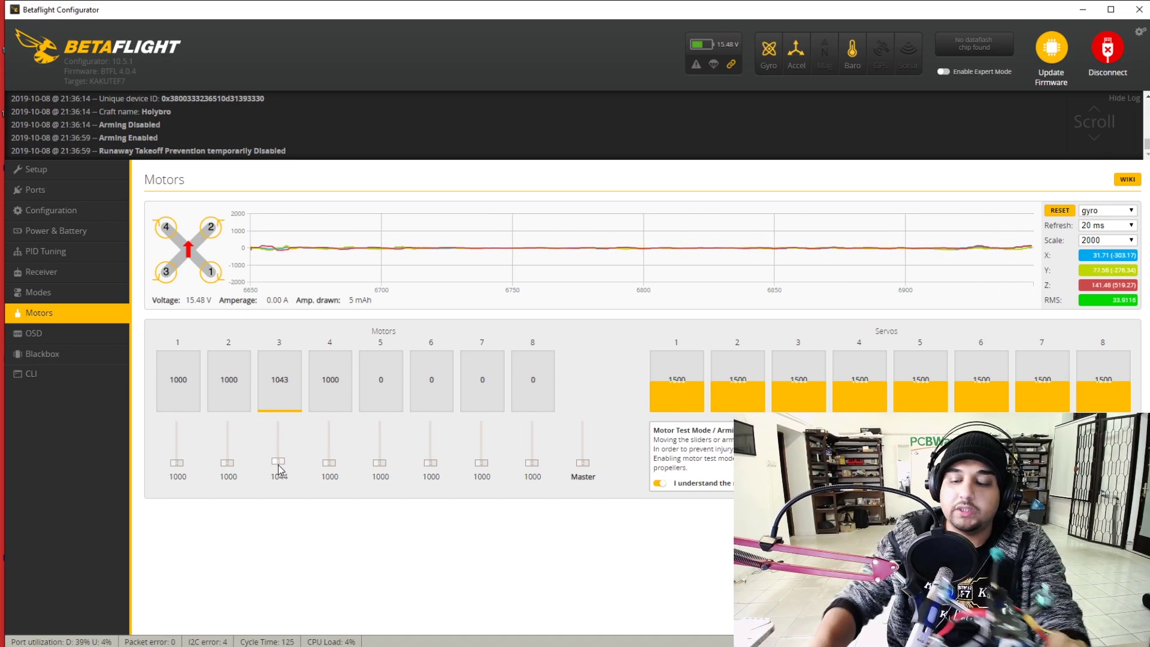
click(279, 466)
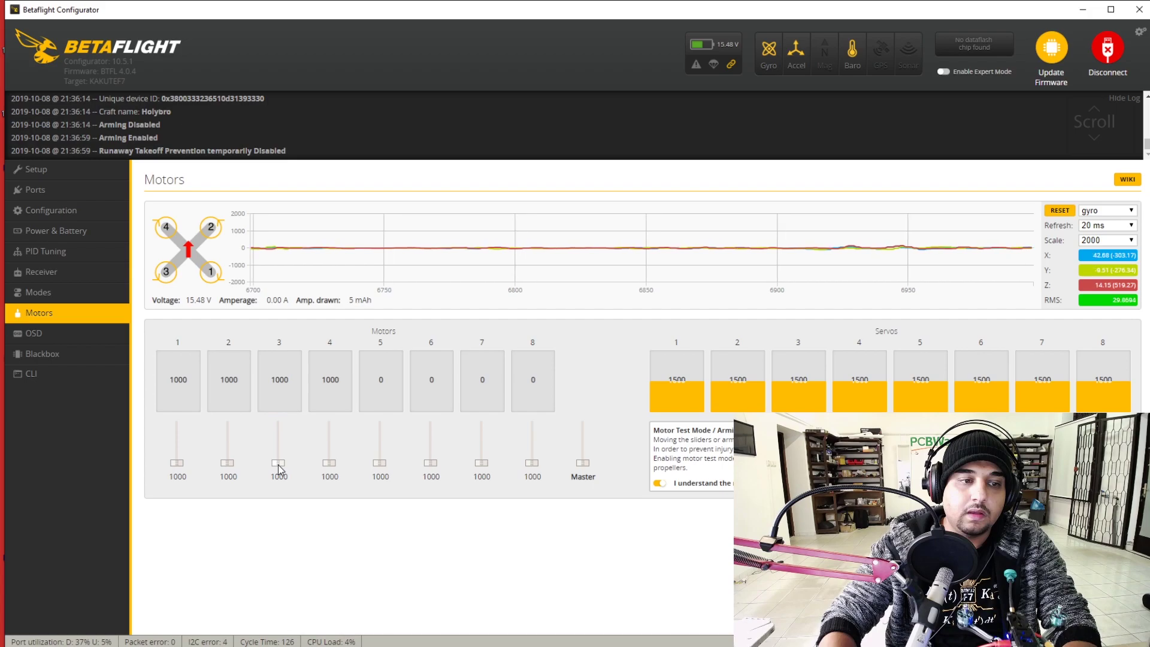
click(334, 471)
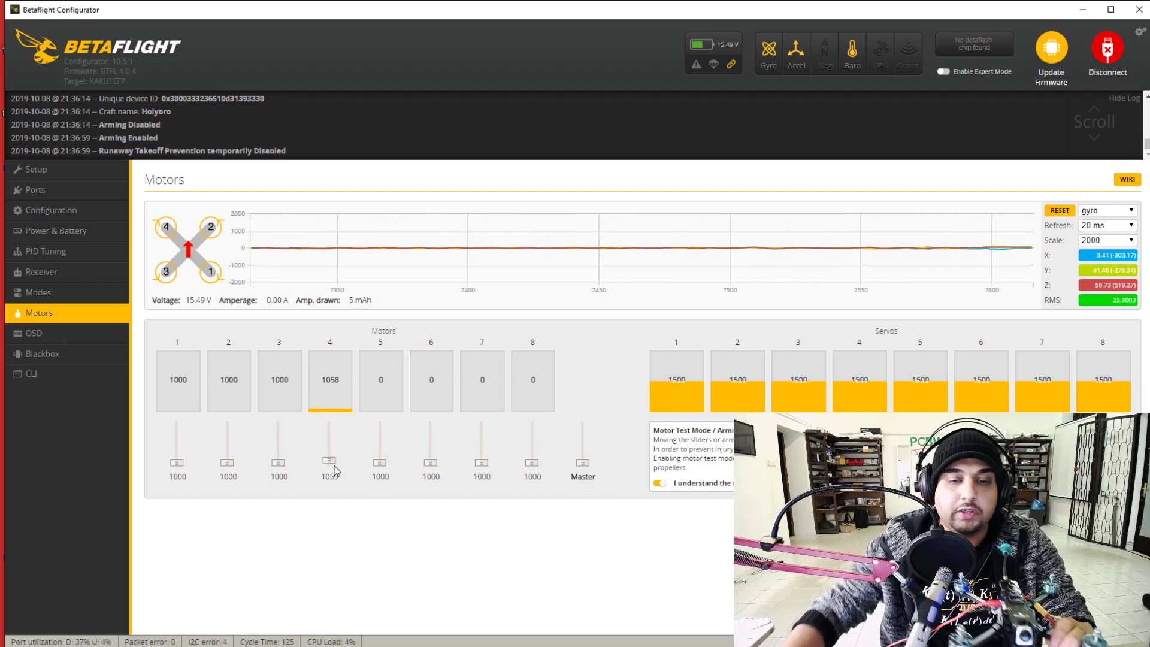
drag(332, 465, 328, 485)
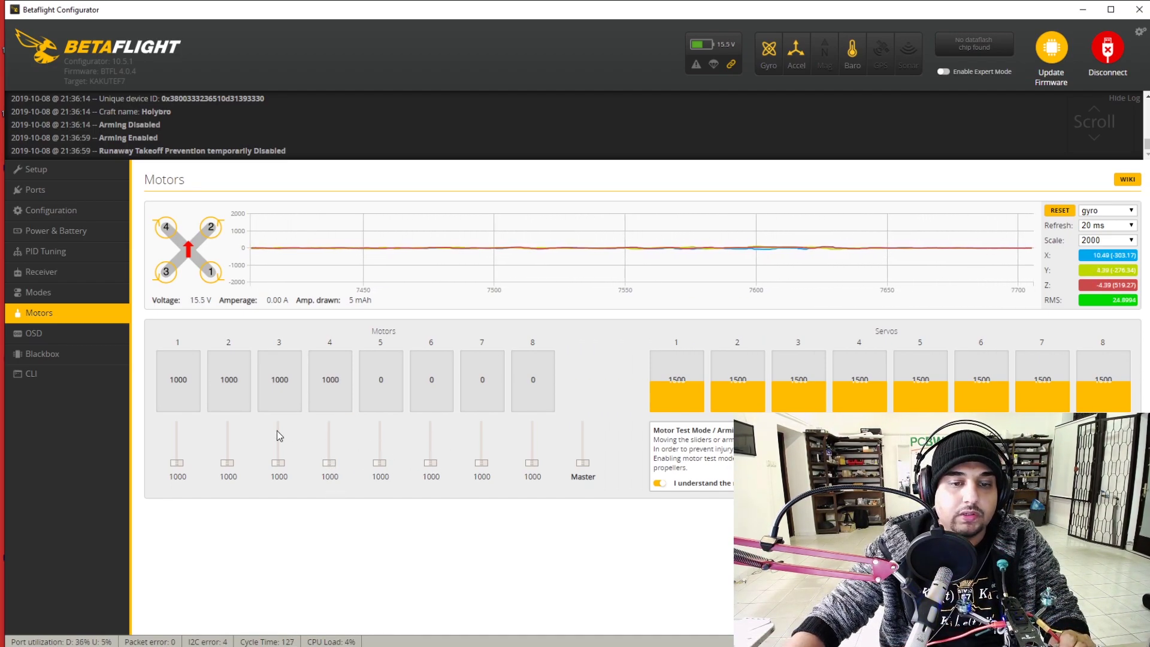
click(659, 485)
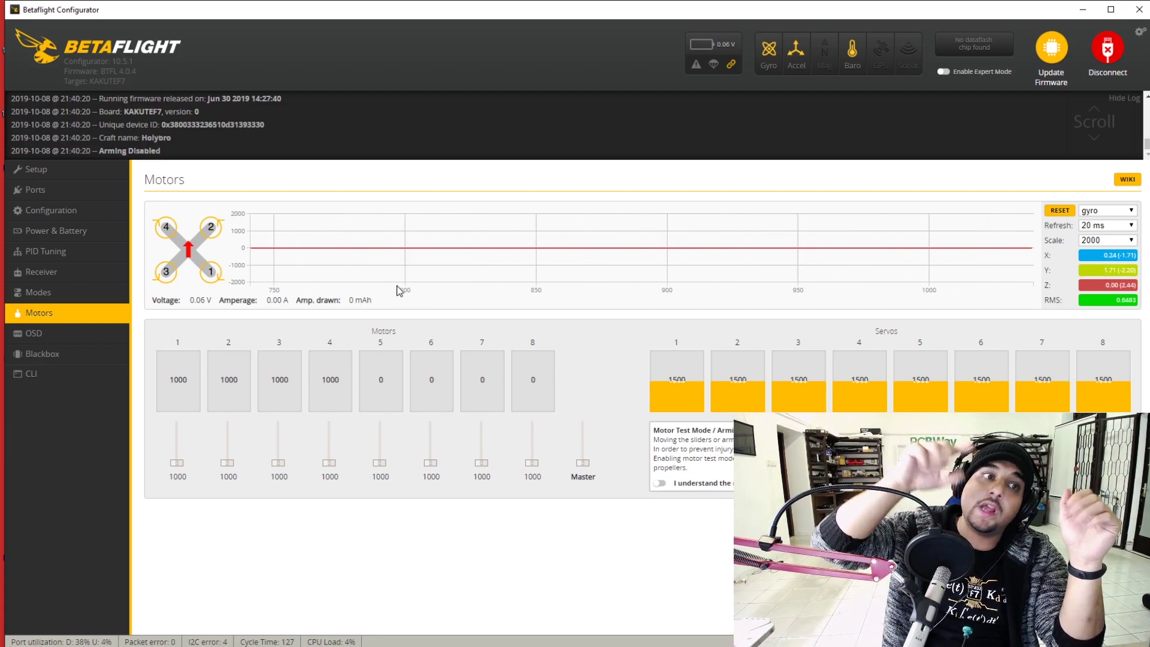
In the OSD preview, raise the battery voltage and current draw, and stack Timer 2 above the flight mode in the lower-right corner.
click(64, 334)
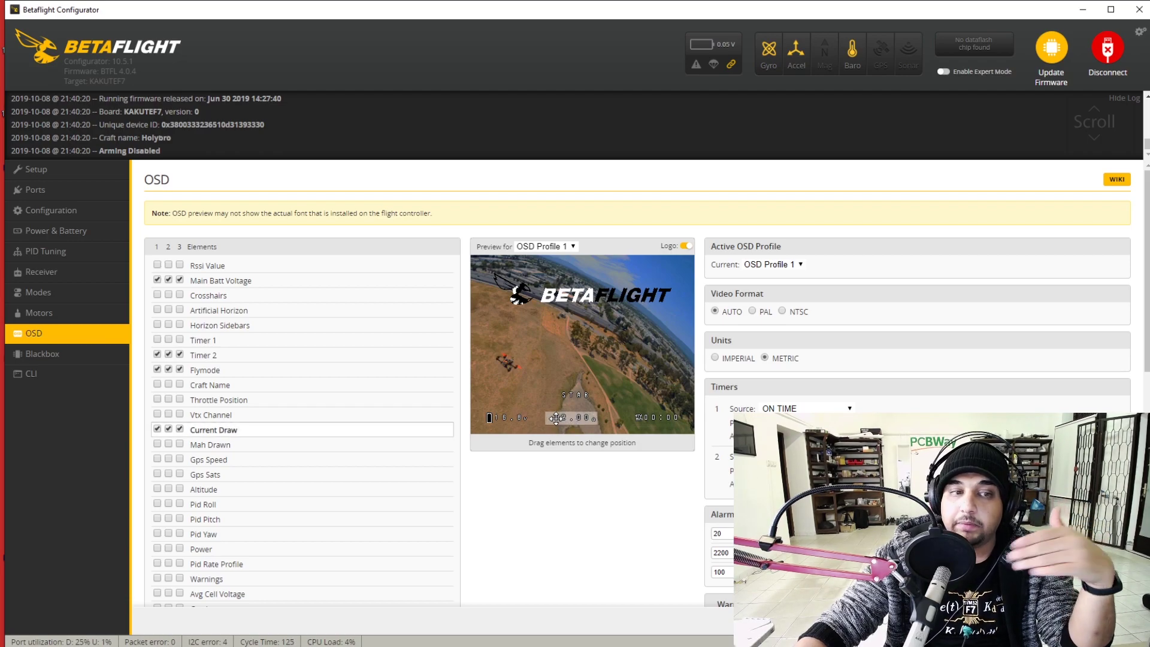
drag(575, 394, 653, 394)
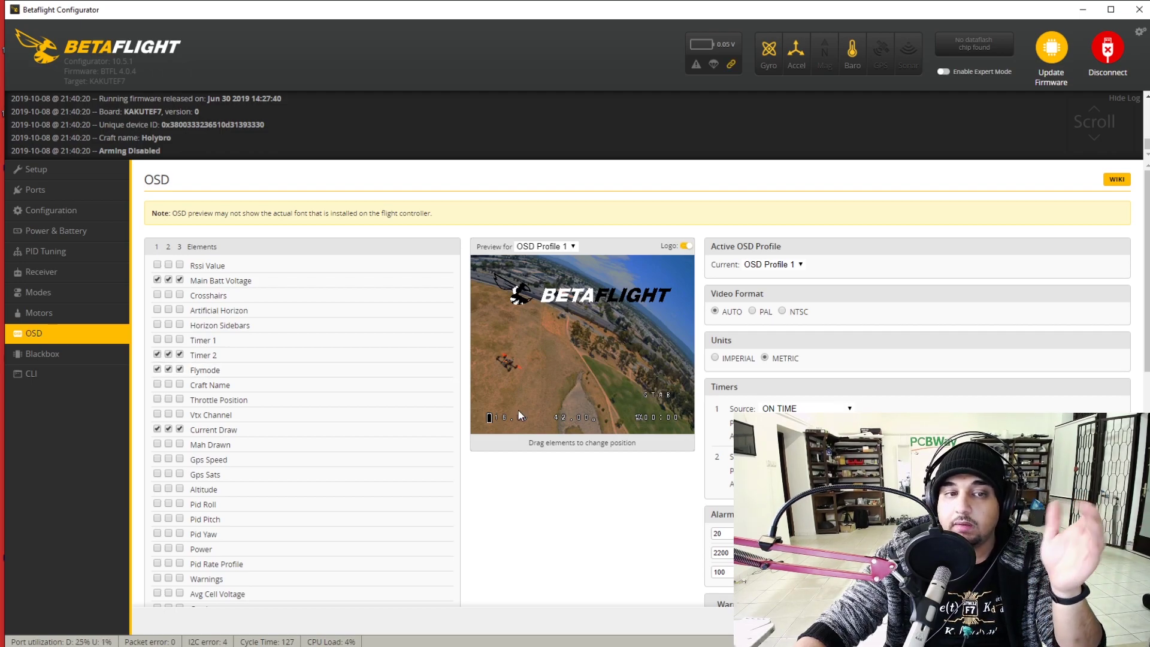
mouse_move(494, 393)
mouse_down()
mouse_move(556, 415)
mouse_move(552, 397)
mouse_up()
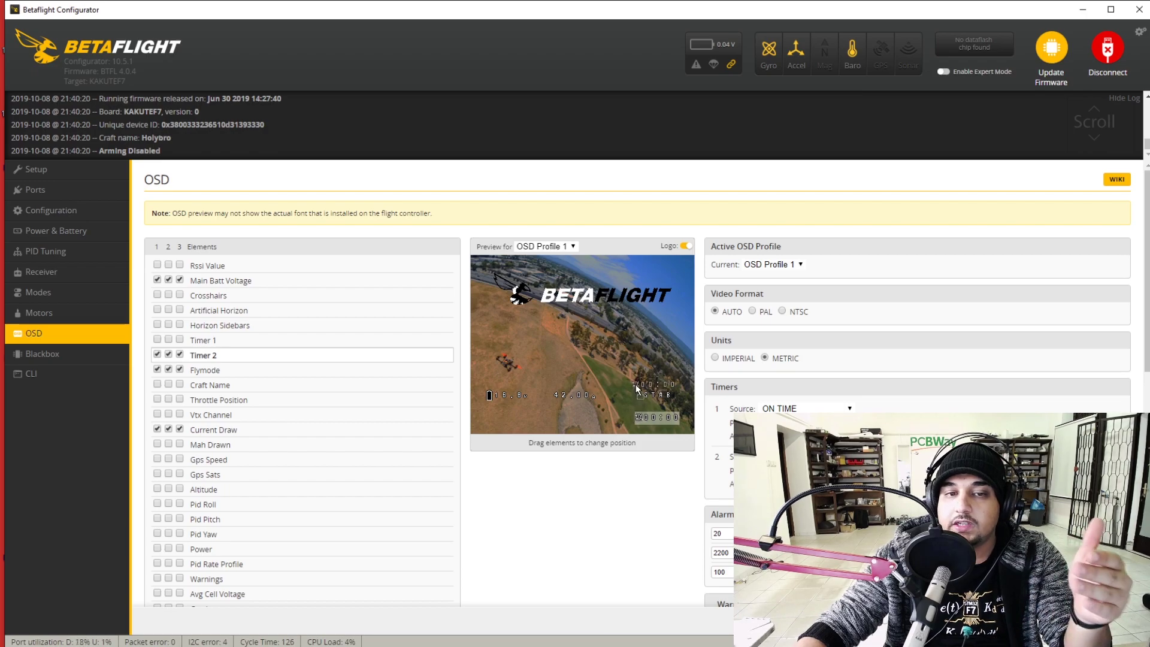
drag(637, 417, 638, 384)
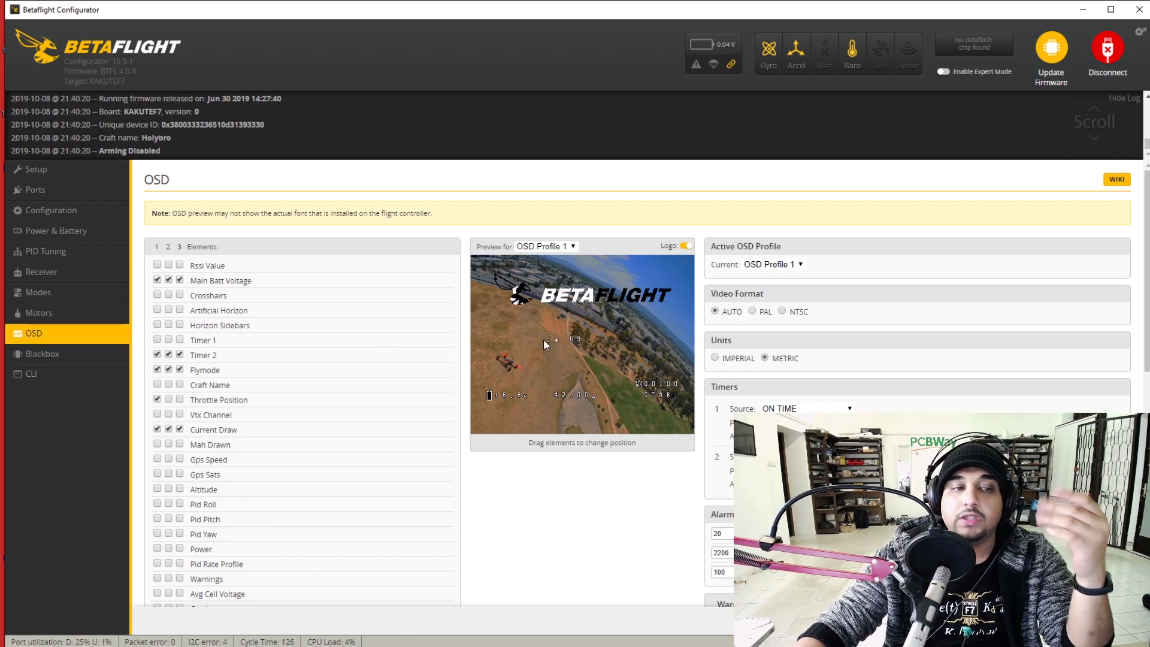
Replace Throttle Position with Vtx Channel in OSD profile 1, place it directly above Timer 2, and look through the other elements.
scroll(163, 406, down, 1)
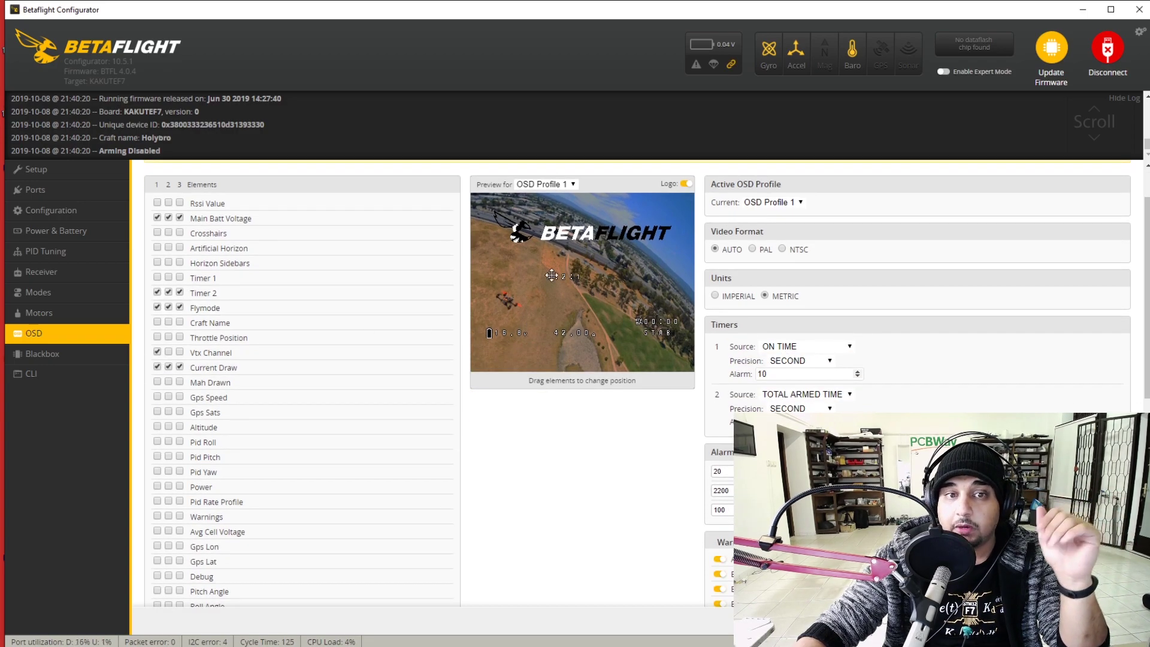
drag(640, 311, 648, 310)
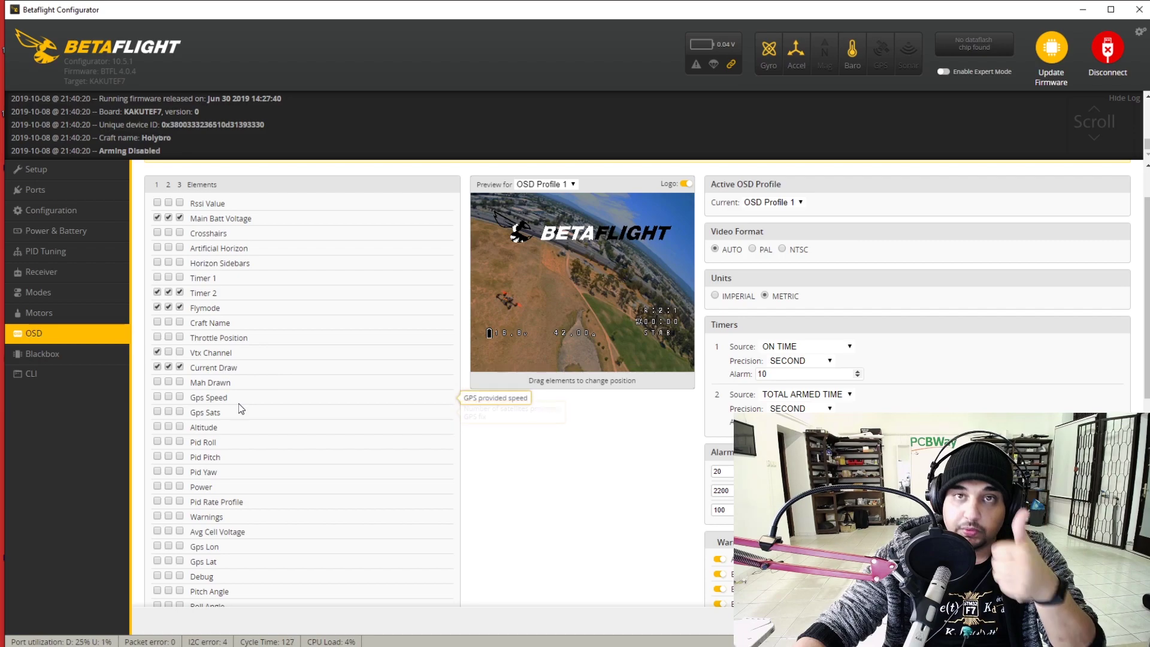
scroll(207, 387, down, 3)
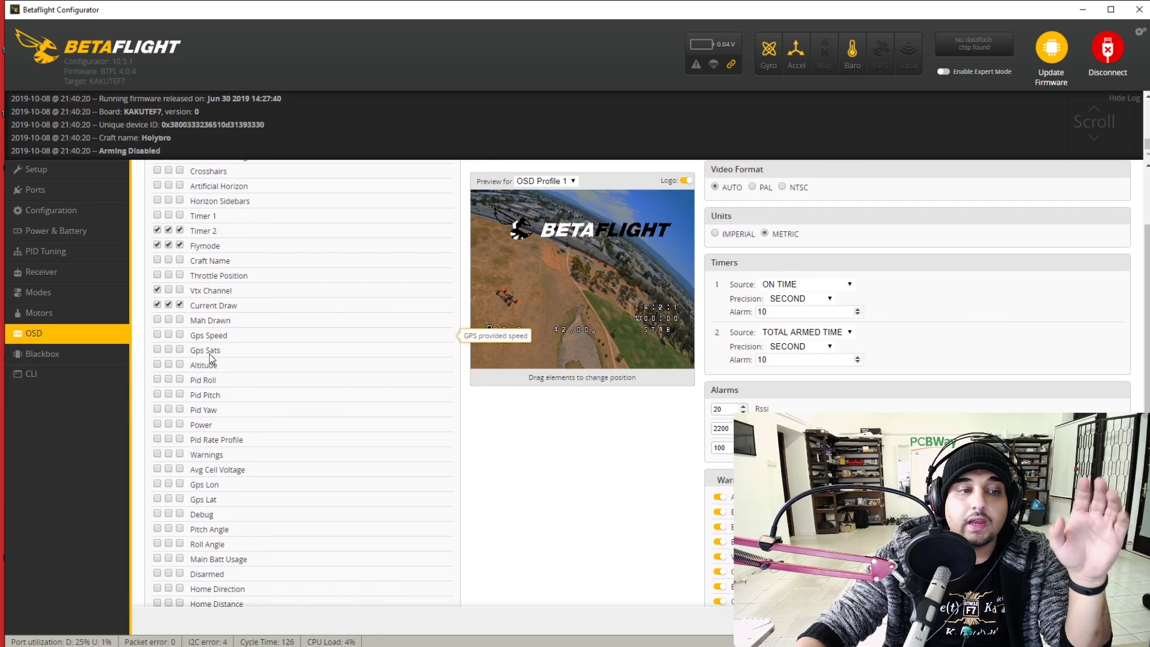
scroll(219, 395, down, 4)
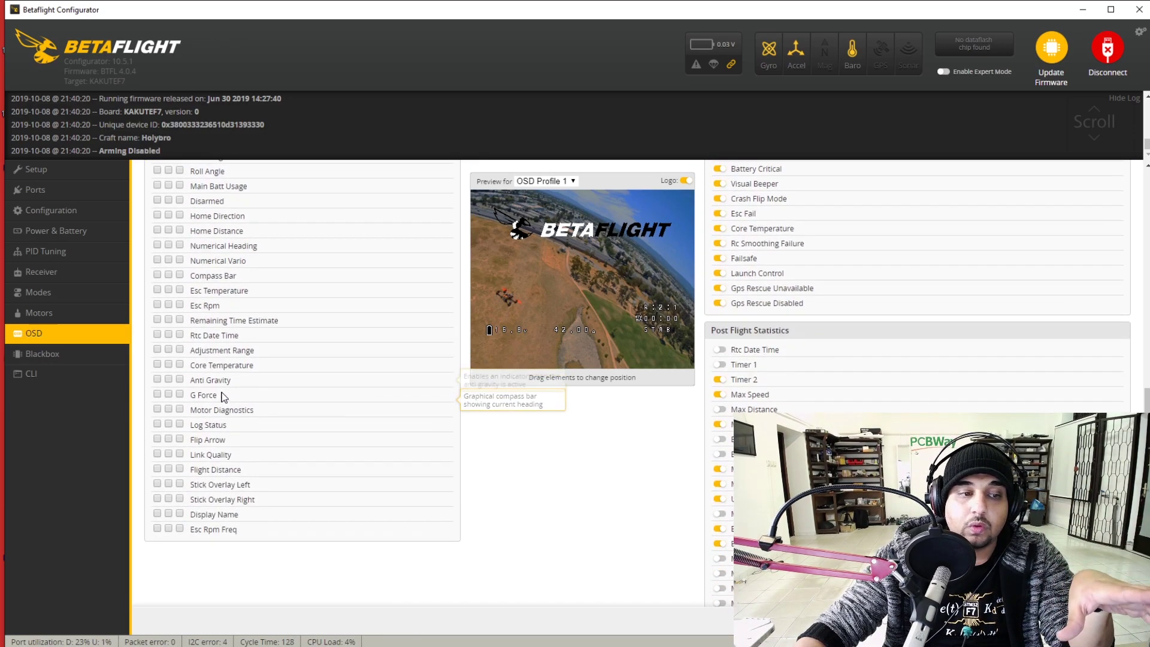
scroll(434, 396, up, 5)
scroll(435, 395, up, 3)
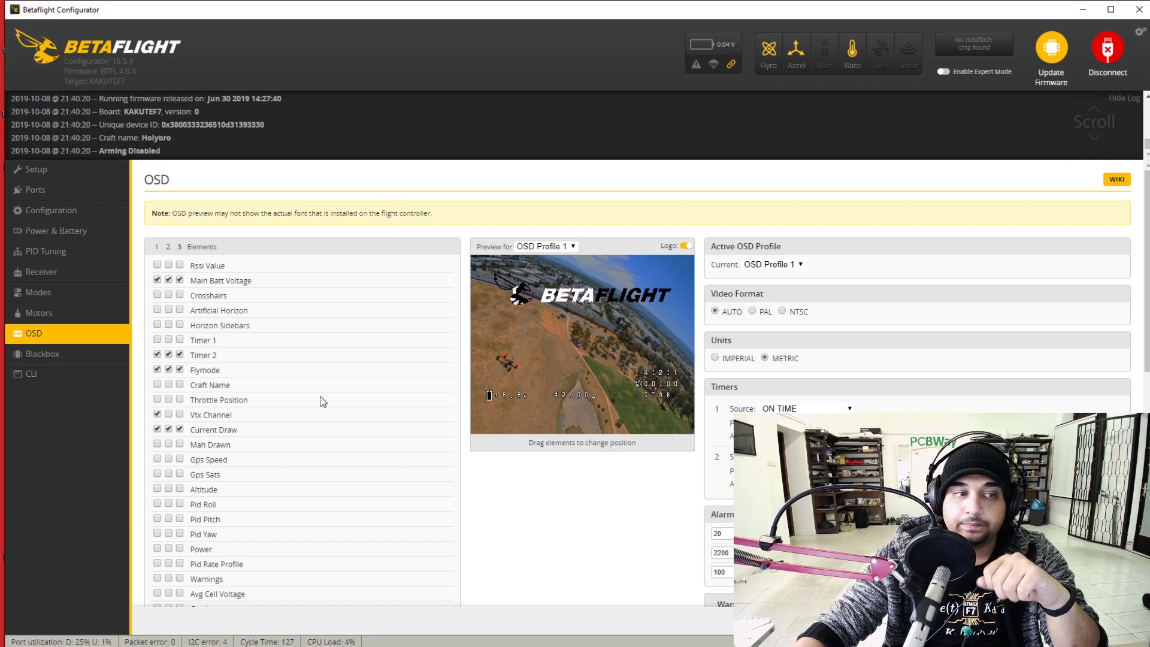
Enable Craft Name for OSD profile 1 and place it directly above the current draw in the preview.
click(158, 385)
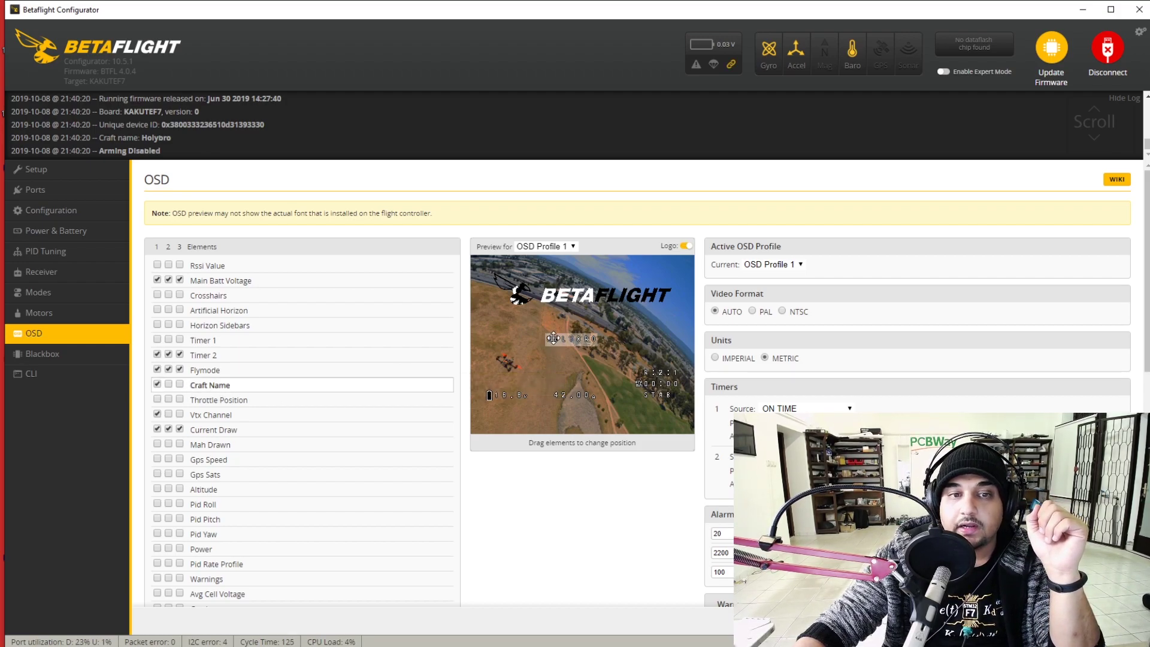
drag(562, 314, 560, 380)
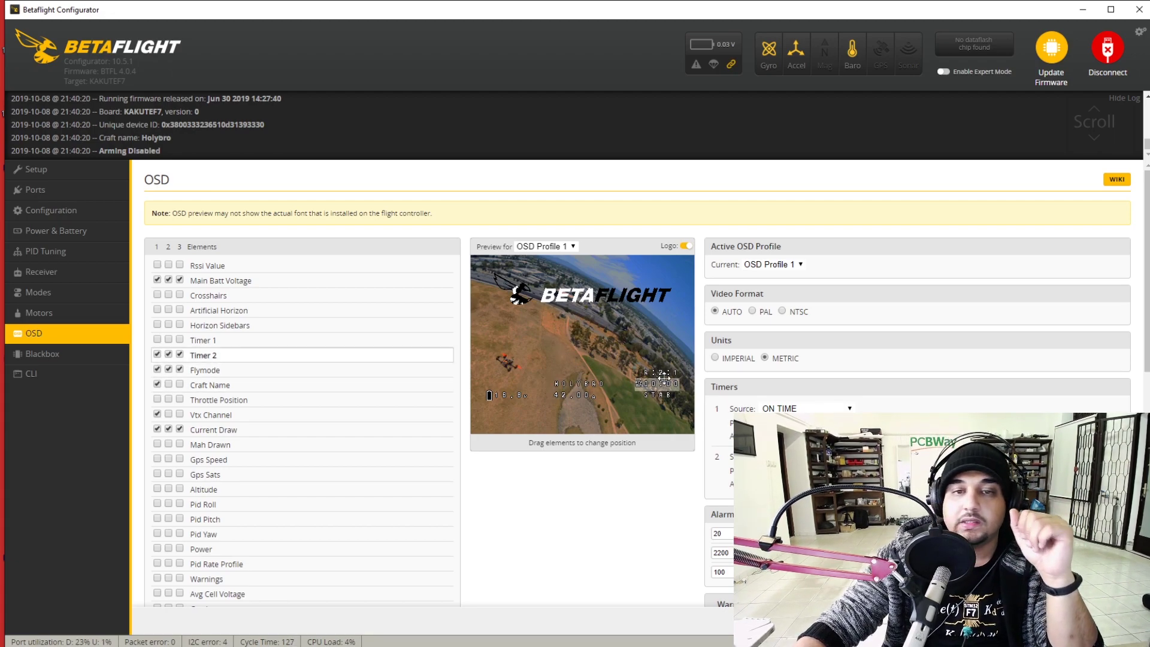
scroll(763, 411, down, 1)
scroll(763, 412, down, 2)
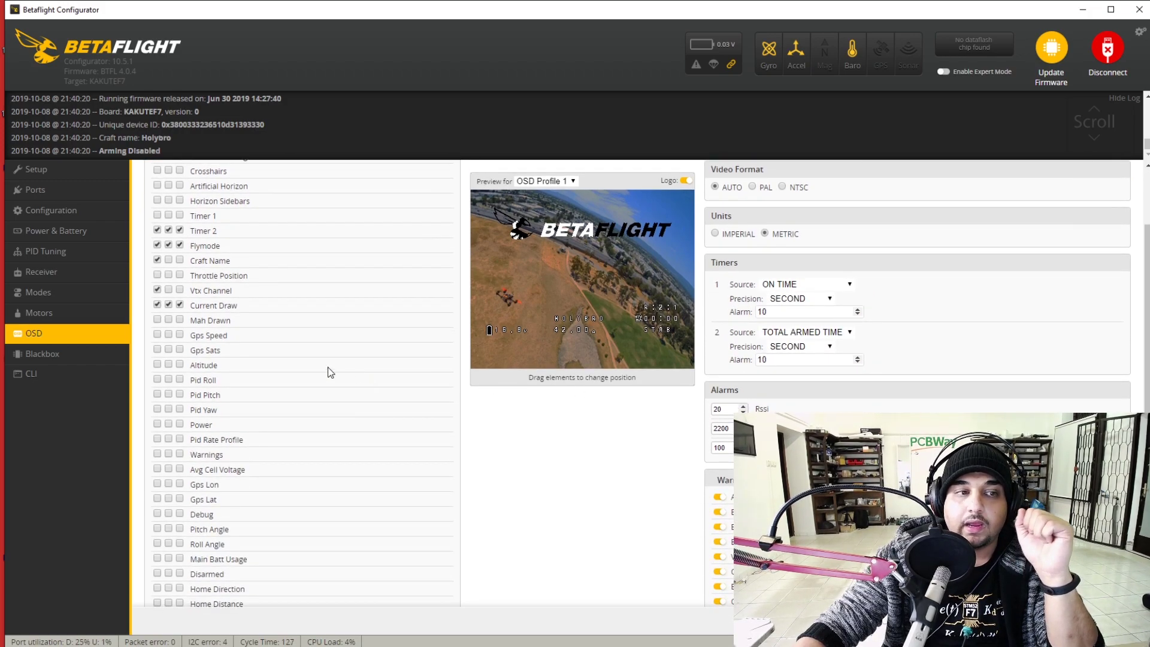